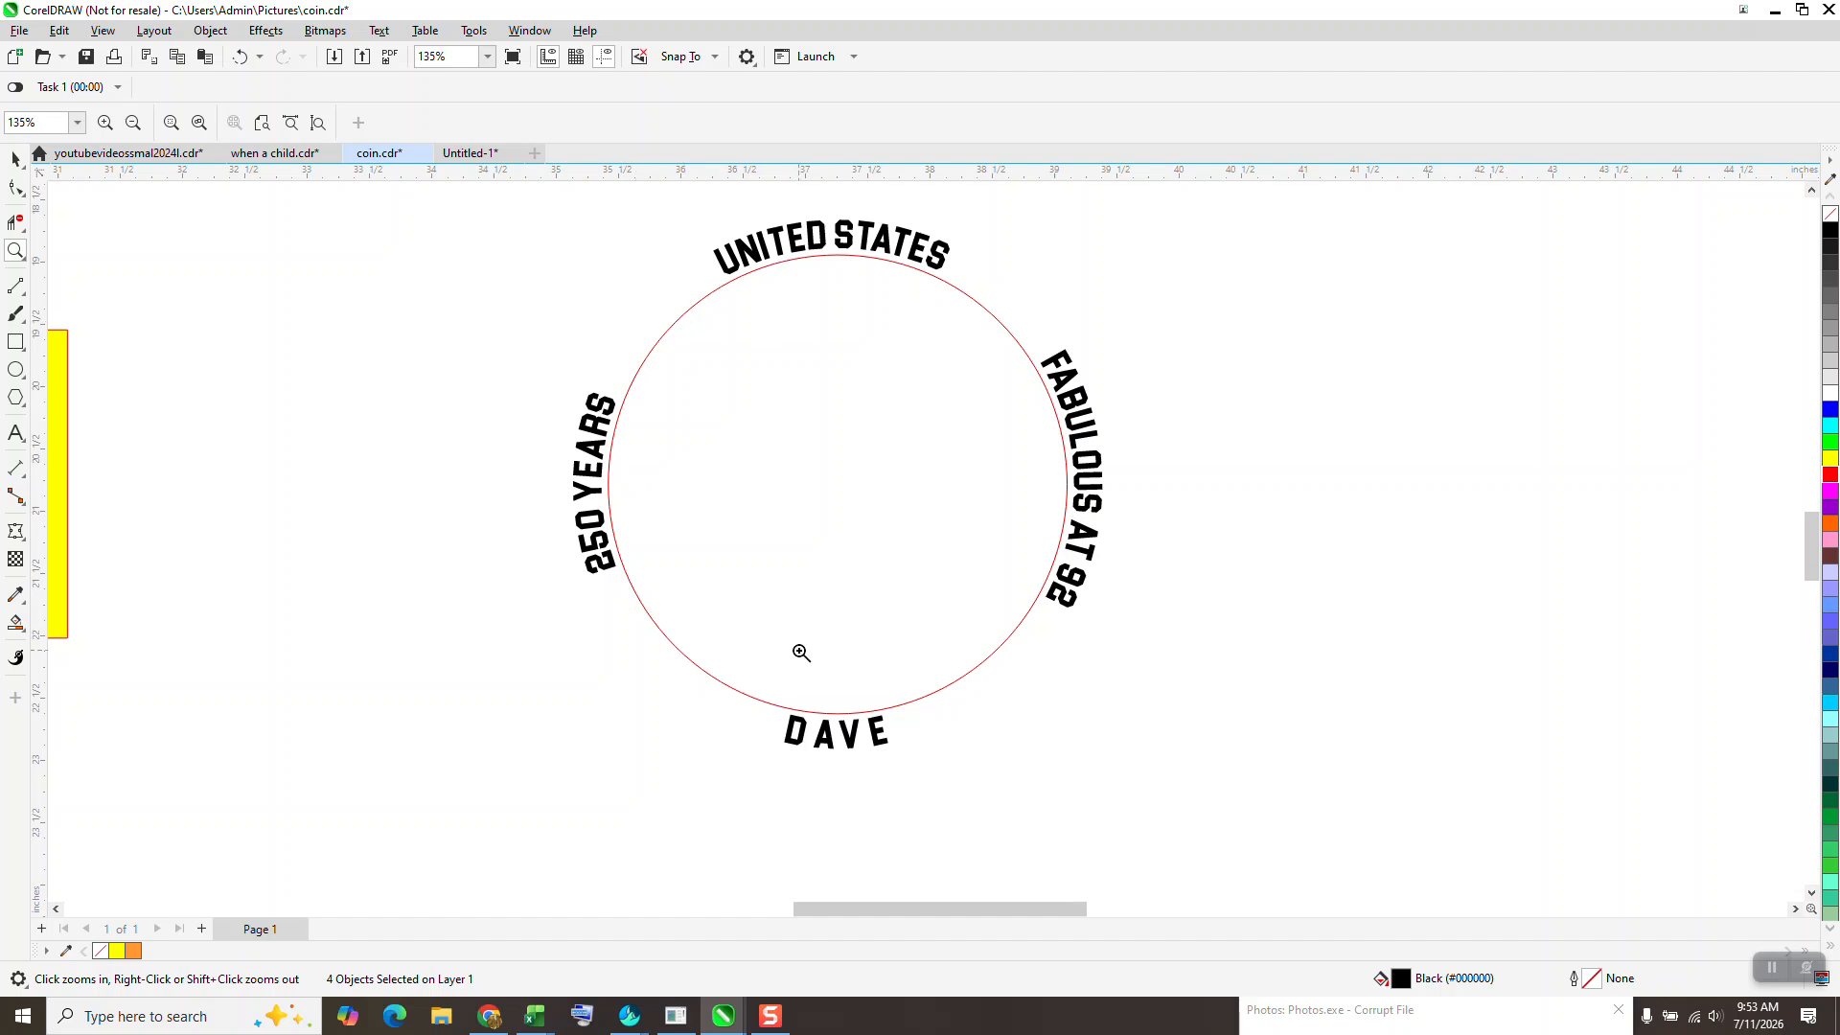
- Move the finished circle with its four curved texts 12 inches to the right
{"action": "scroll", "coordinate": [344, 520], "scroll_direction": "down", "scroll_amount": 1}
{"action": "scroll", "coordinate": [344, 520], "scroll_direction": "down", "scroll_amount": 2}
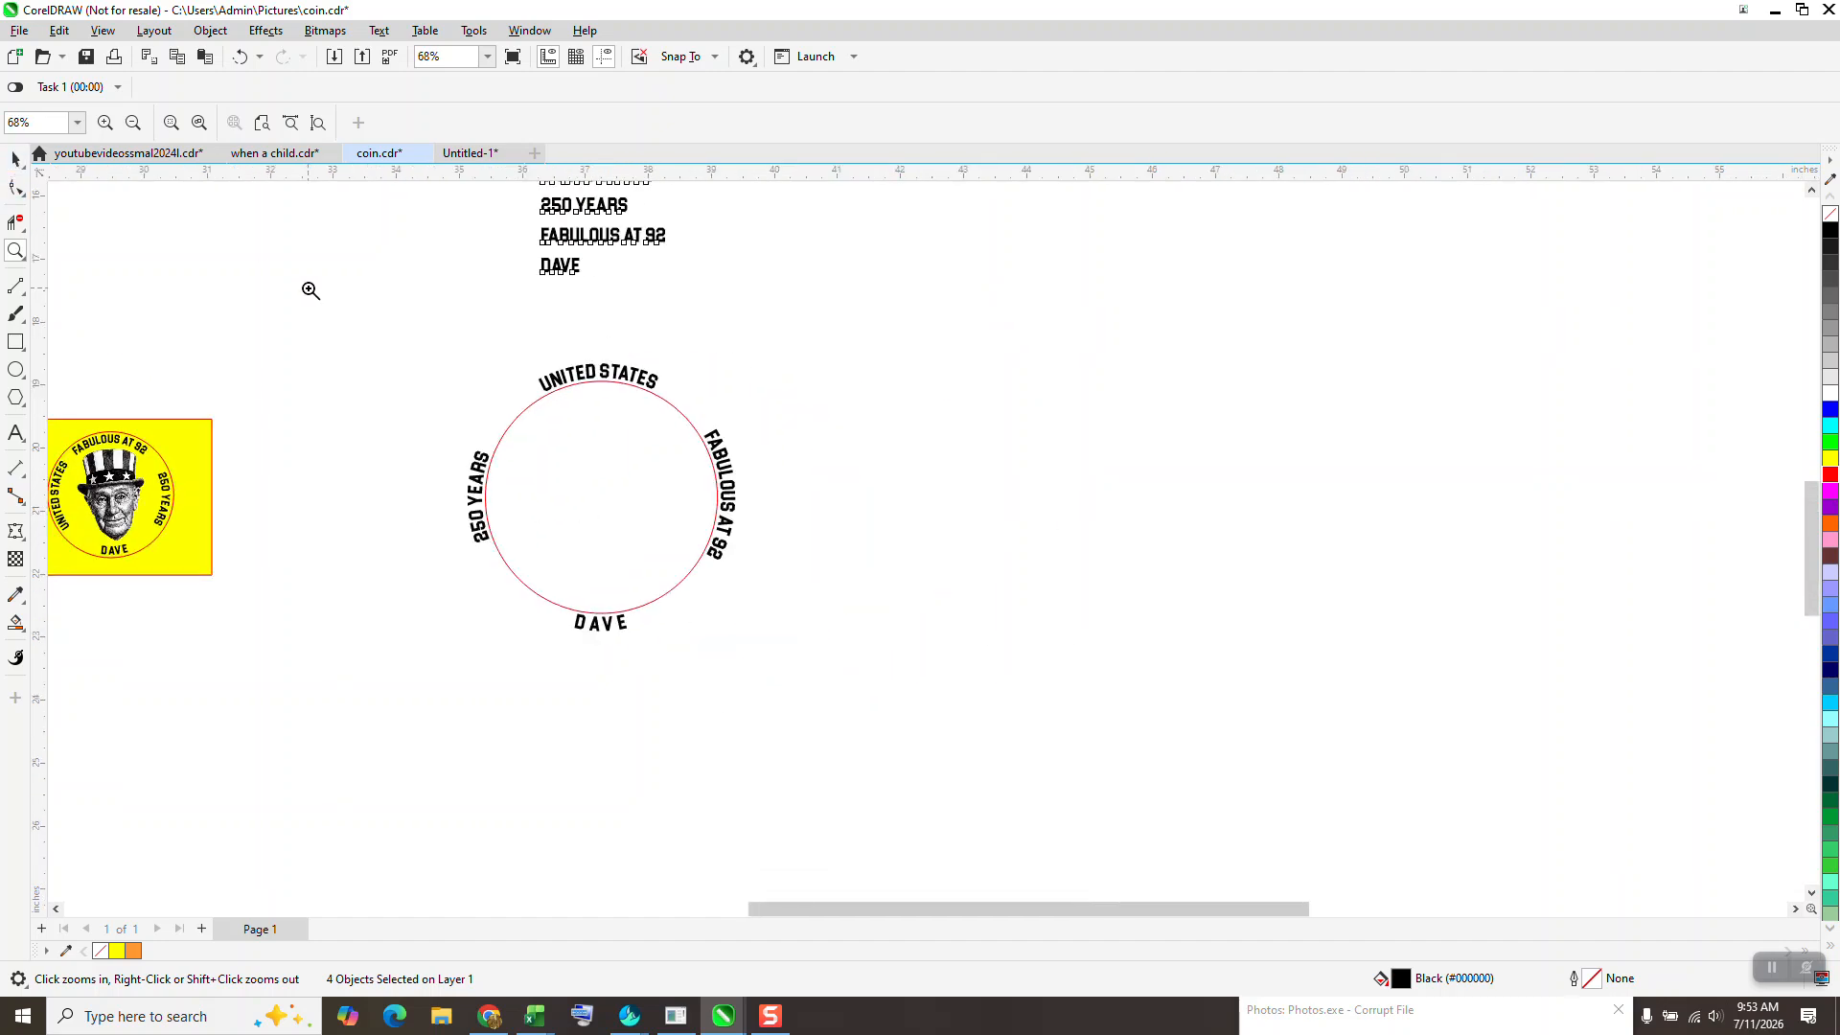
{"action": "key", "text": "space"}
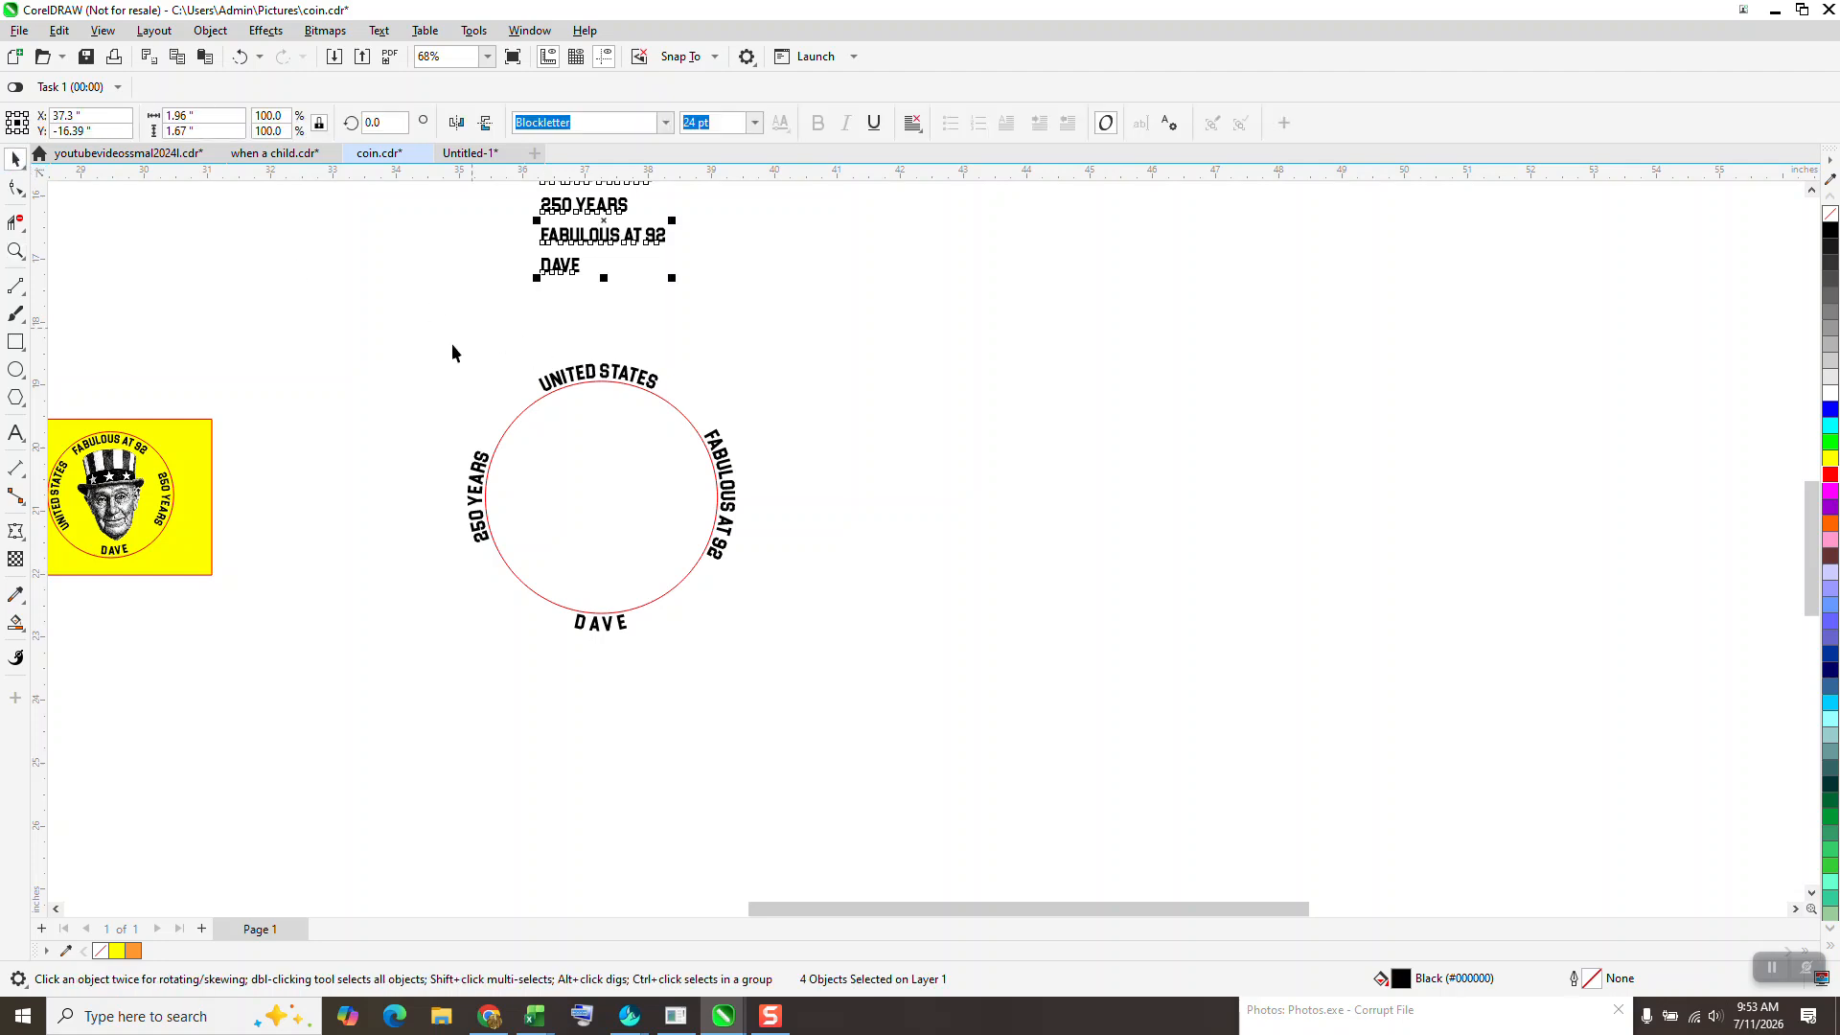
{"action": "left_click_drag", "start_coordinate": [872, 692], "coordinate": [873, 693]}
{"action": "key", "text": "Right"}
{"action": "key", "text": "Right"}
{"action": "key", "text": "Right"}
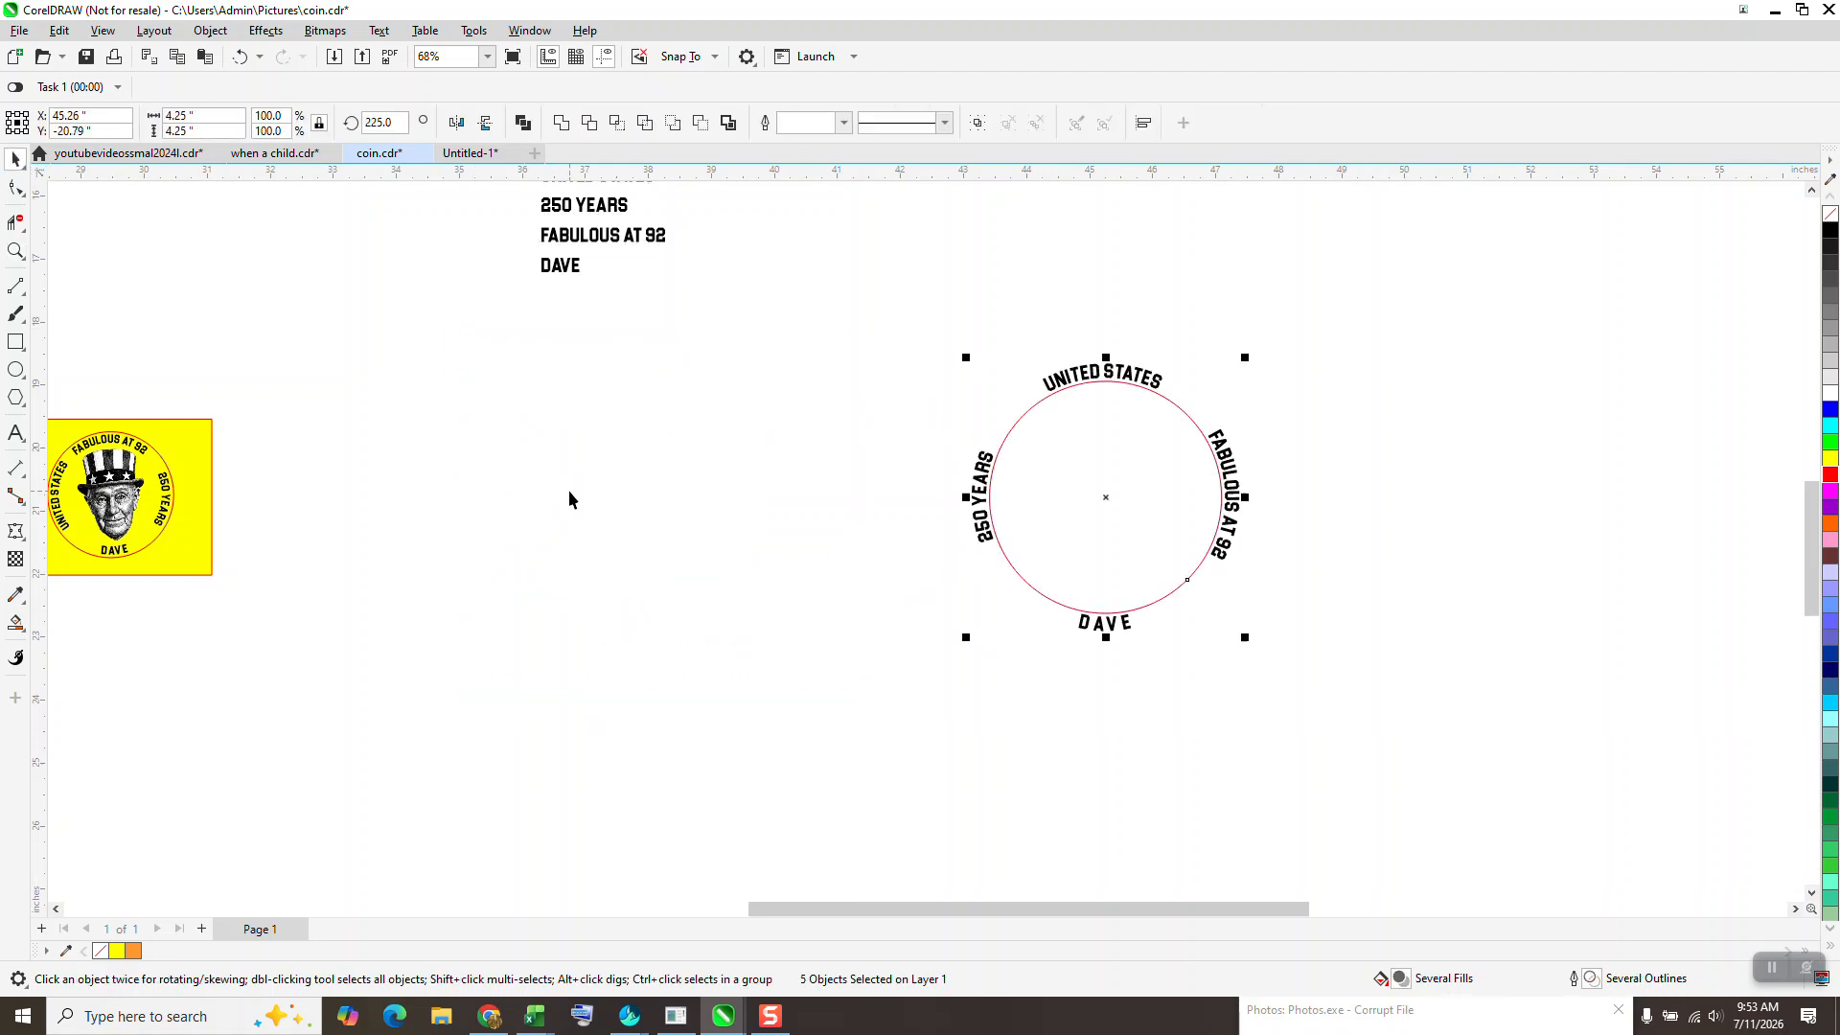
- Draw a circle about 3.76 inches wide and a vertical line about 4.23 inches long through its centre
{"action": "left_click", "coordinate": [15, 370]}
{"action": "mouse_move", "coordinate": [673, 438]}
{"action": "left_mouse_down"}
{"action": "mouse_move", "coordinate": [505, 638]}
{"action": "mouse_move", "coordinate": [425, 686]}
{"action": "mouse_move", "coordinate": [526, 628]}
{"action": "left_mouse_up"}
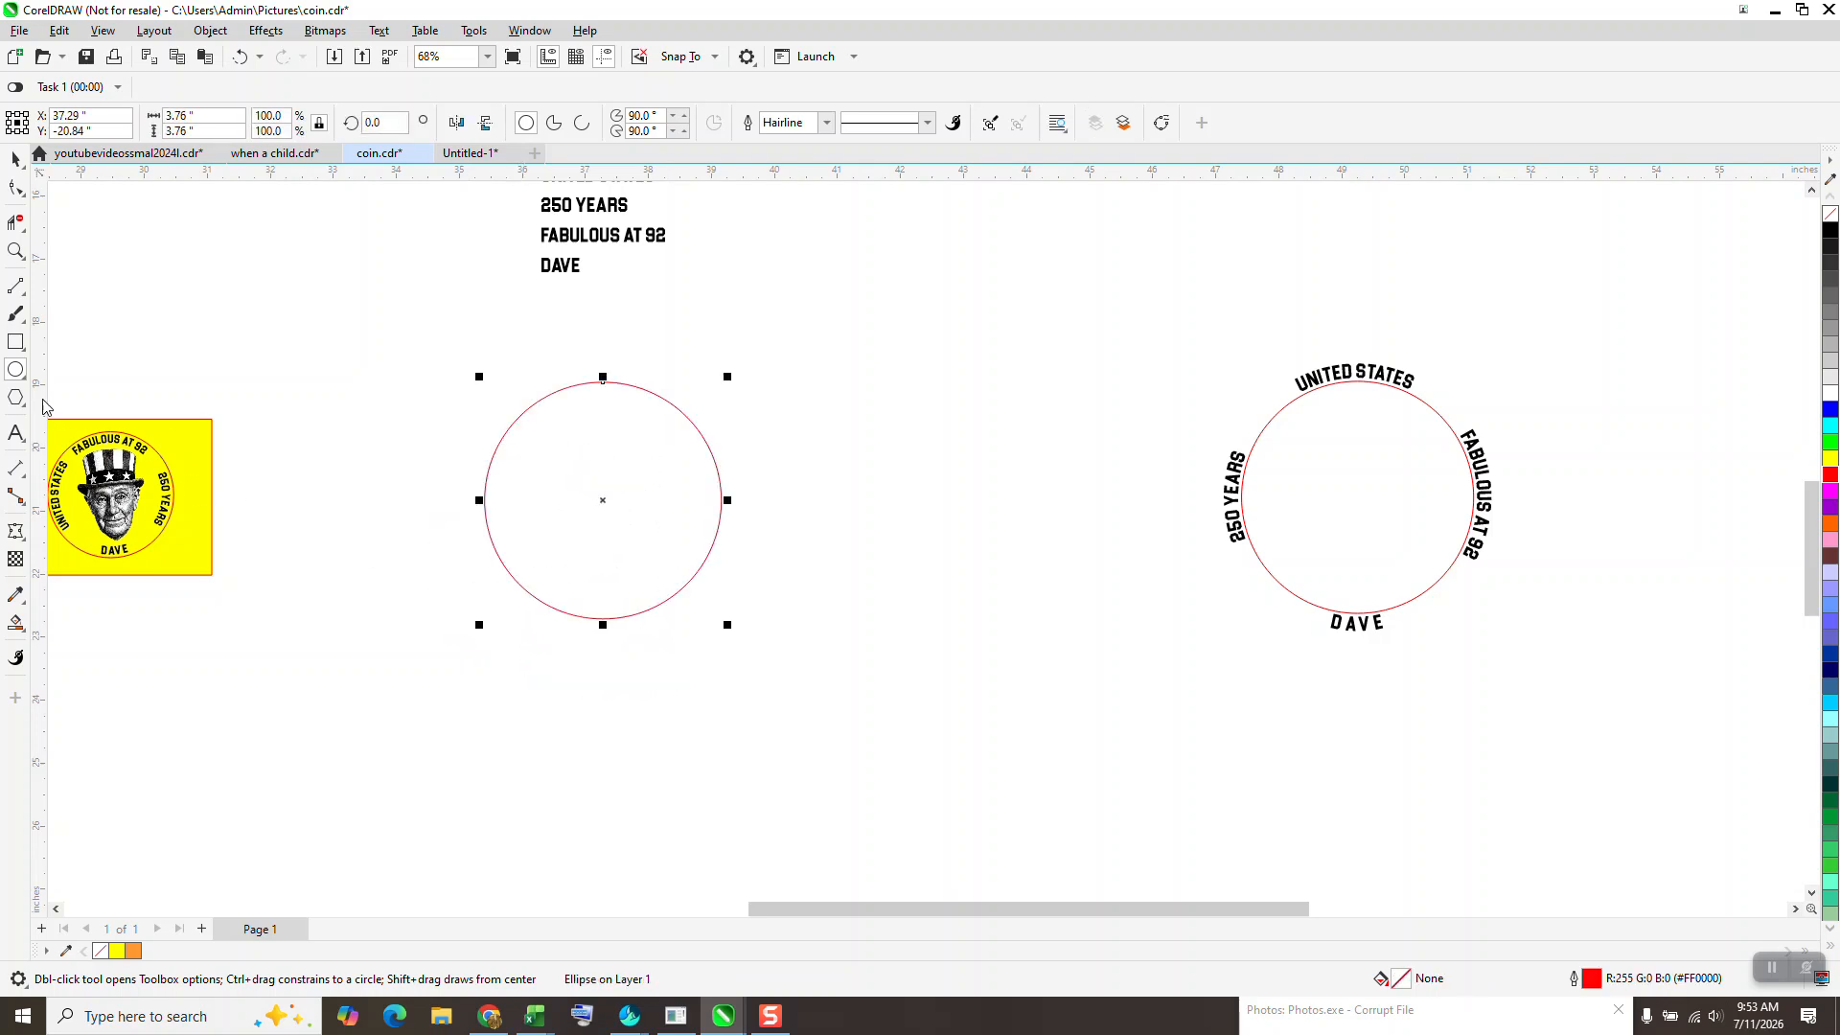
{"action": "left_click", "coordinate": [15, 251]}
{"action": "left_click_drag", "start_coordinate": [406, 329], "coordinate": [875, 729]}
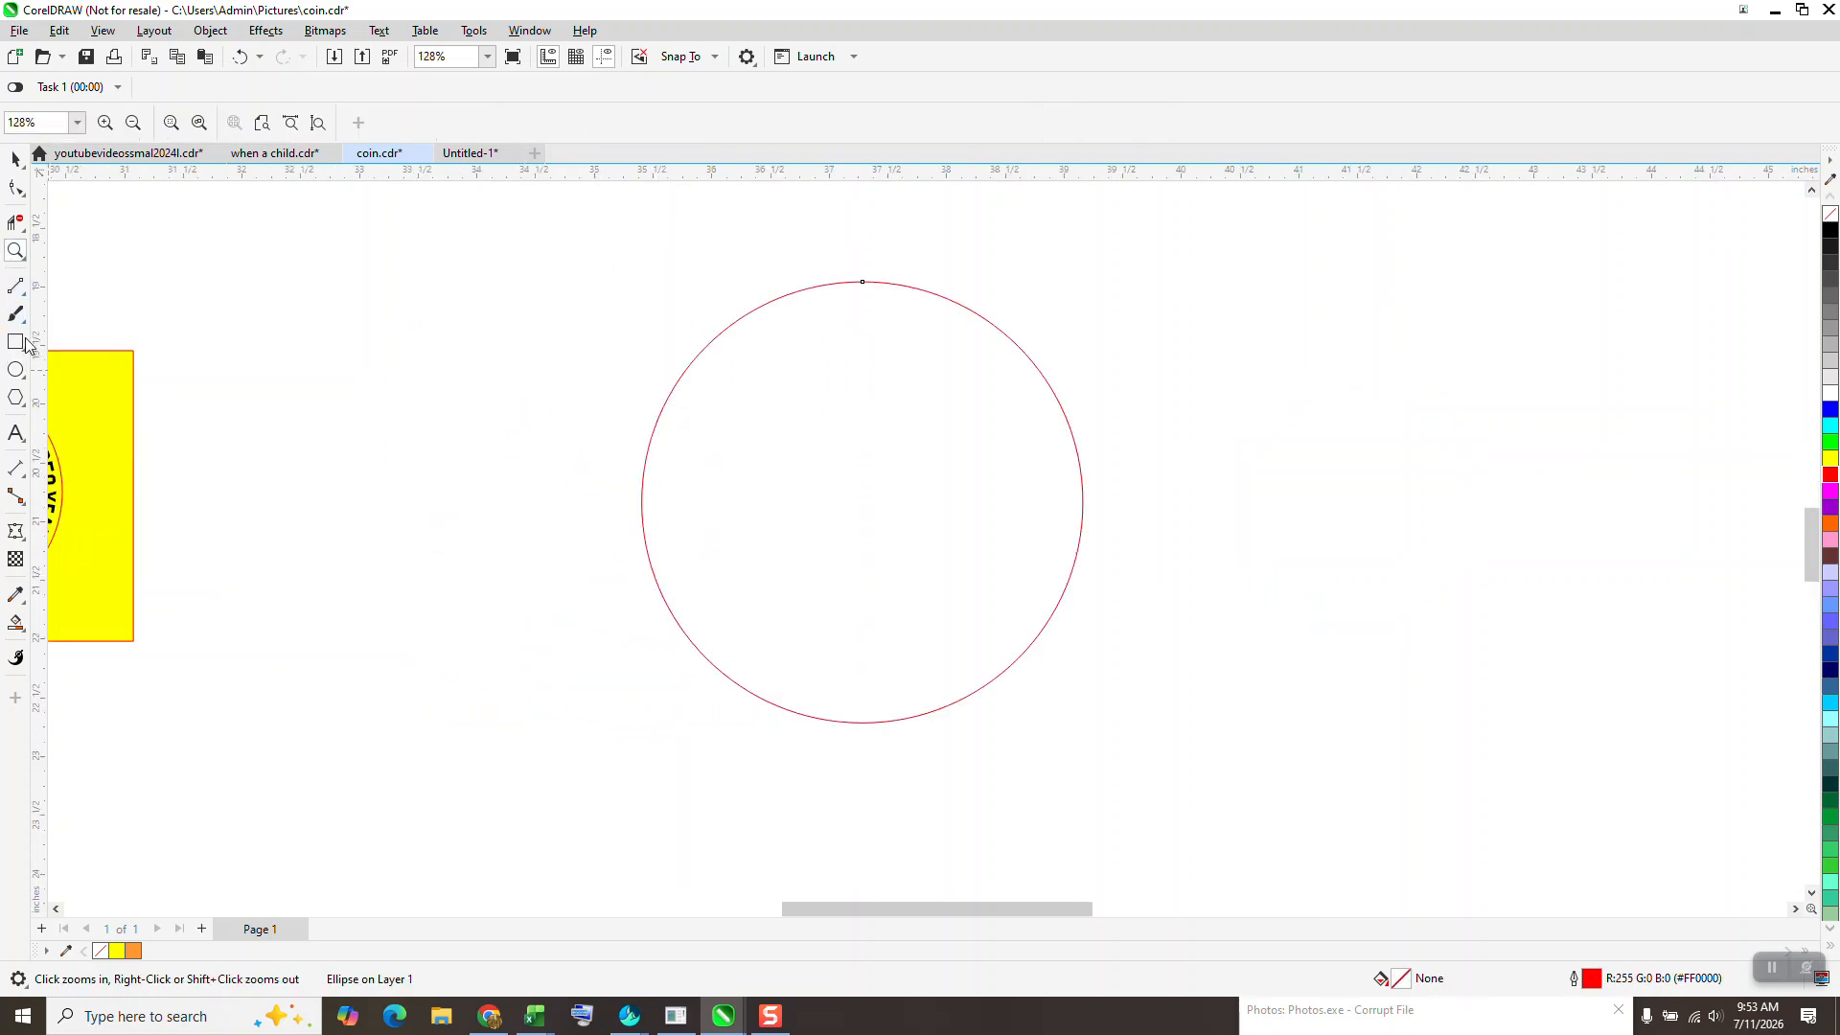
{"action": "left_click", "coordinate": [15, 286]}
{"action": "mouse_move", "coordinate": [480, 282]}
{"action": "left_mouse_down"}
{"action": "mouse_move", "coordinate": [482, 743]}
{"action": "mouse_move", "coordinate": [523, 777]}
{"action": "left_mouse_up"}
{"action": "key", "text": "p"}
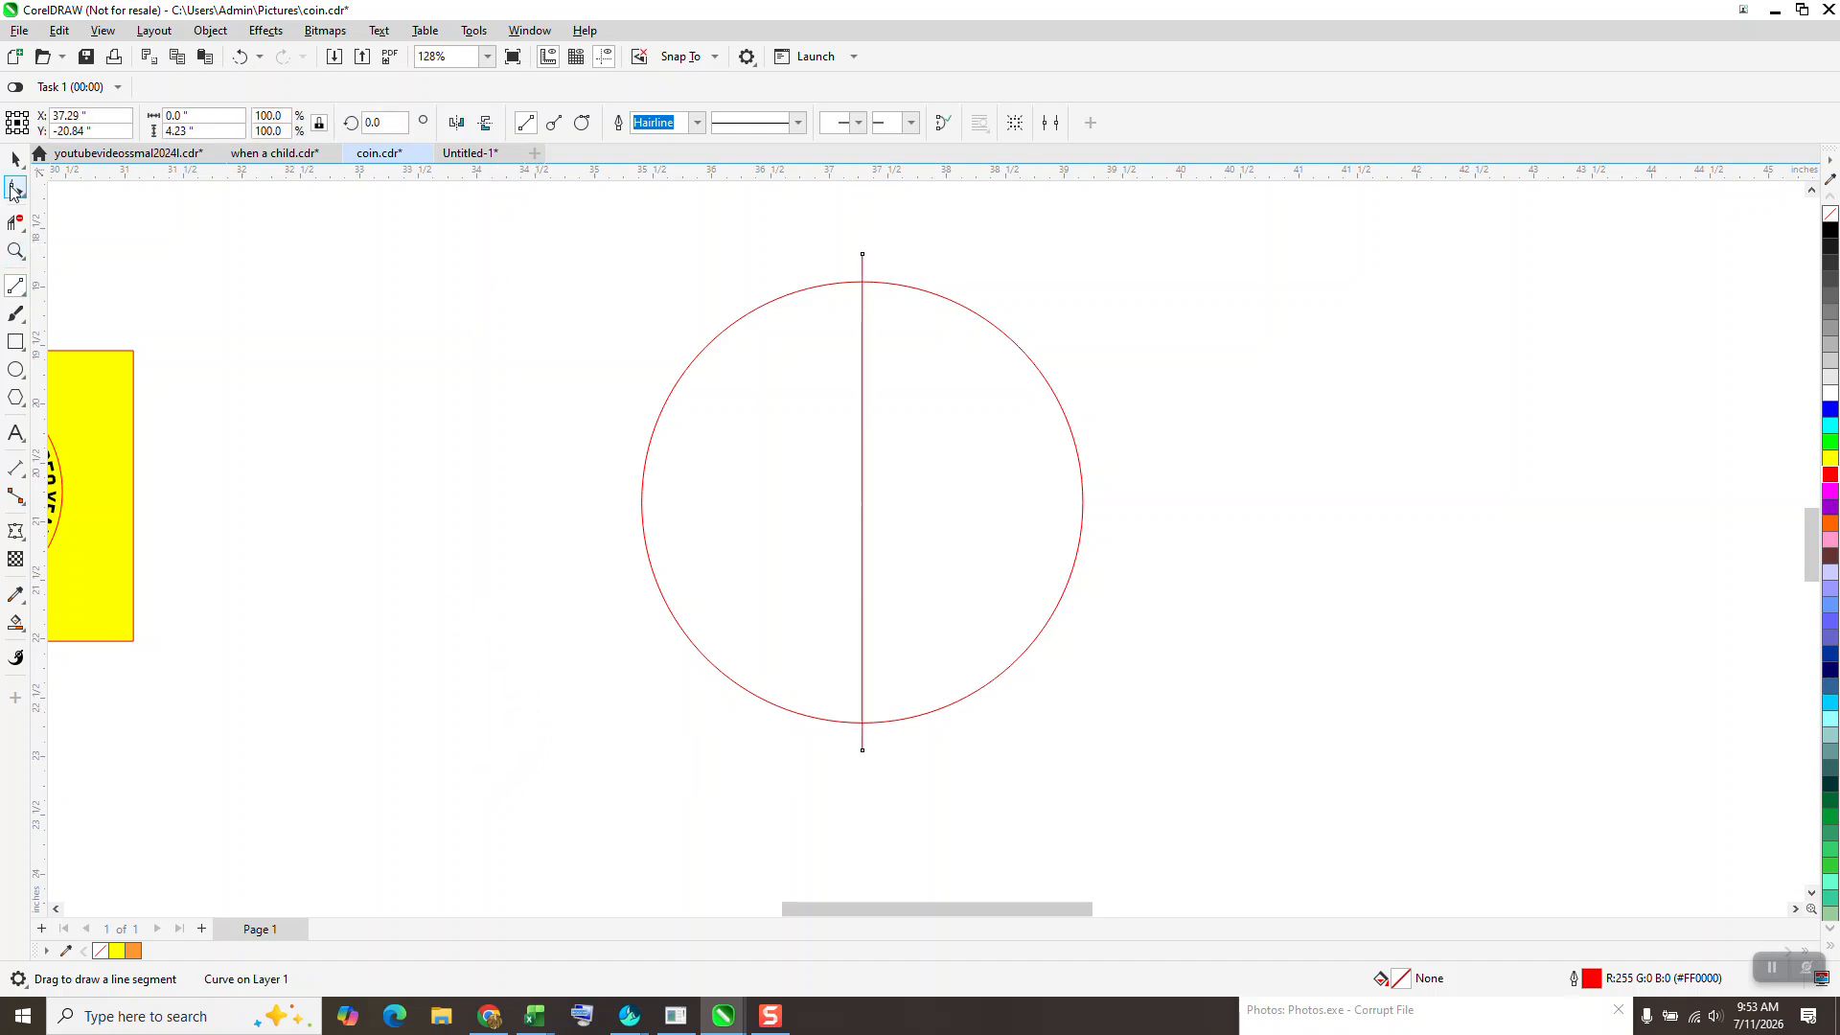
- Add a copy of the vertical line rotated 90 degrees about the circle's centre
{"action": "left_click", "coordinate": [379, 122]}
{"action": "type", "text": "90"}
{"action": "key", "text": "Return"}
- Remove both crossing lines and three quarters of the circle with Virtual Segment Delete, keeping only the upper-left quarter arc
{"action": "left_click", "coordinate": [16, 223]}
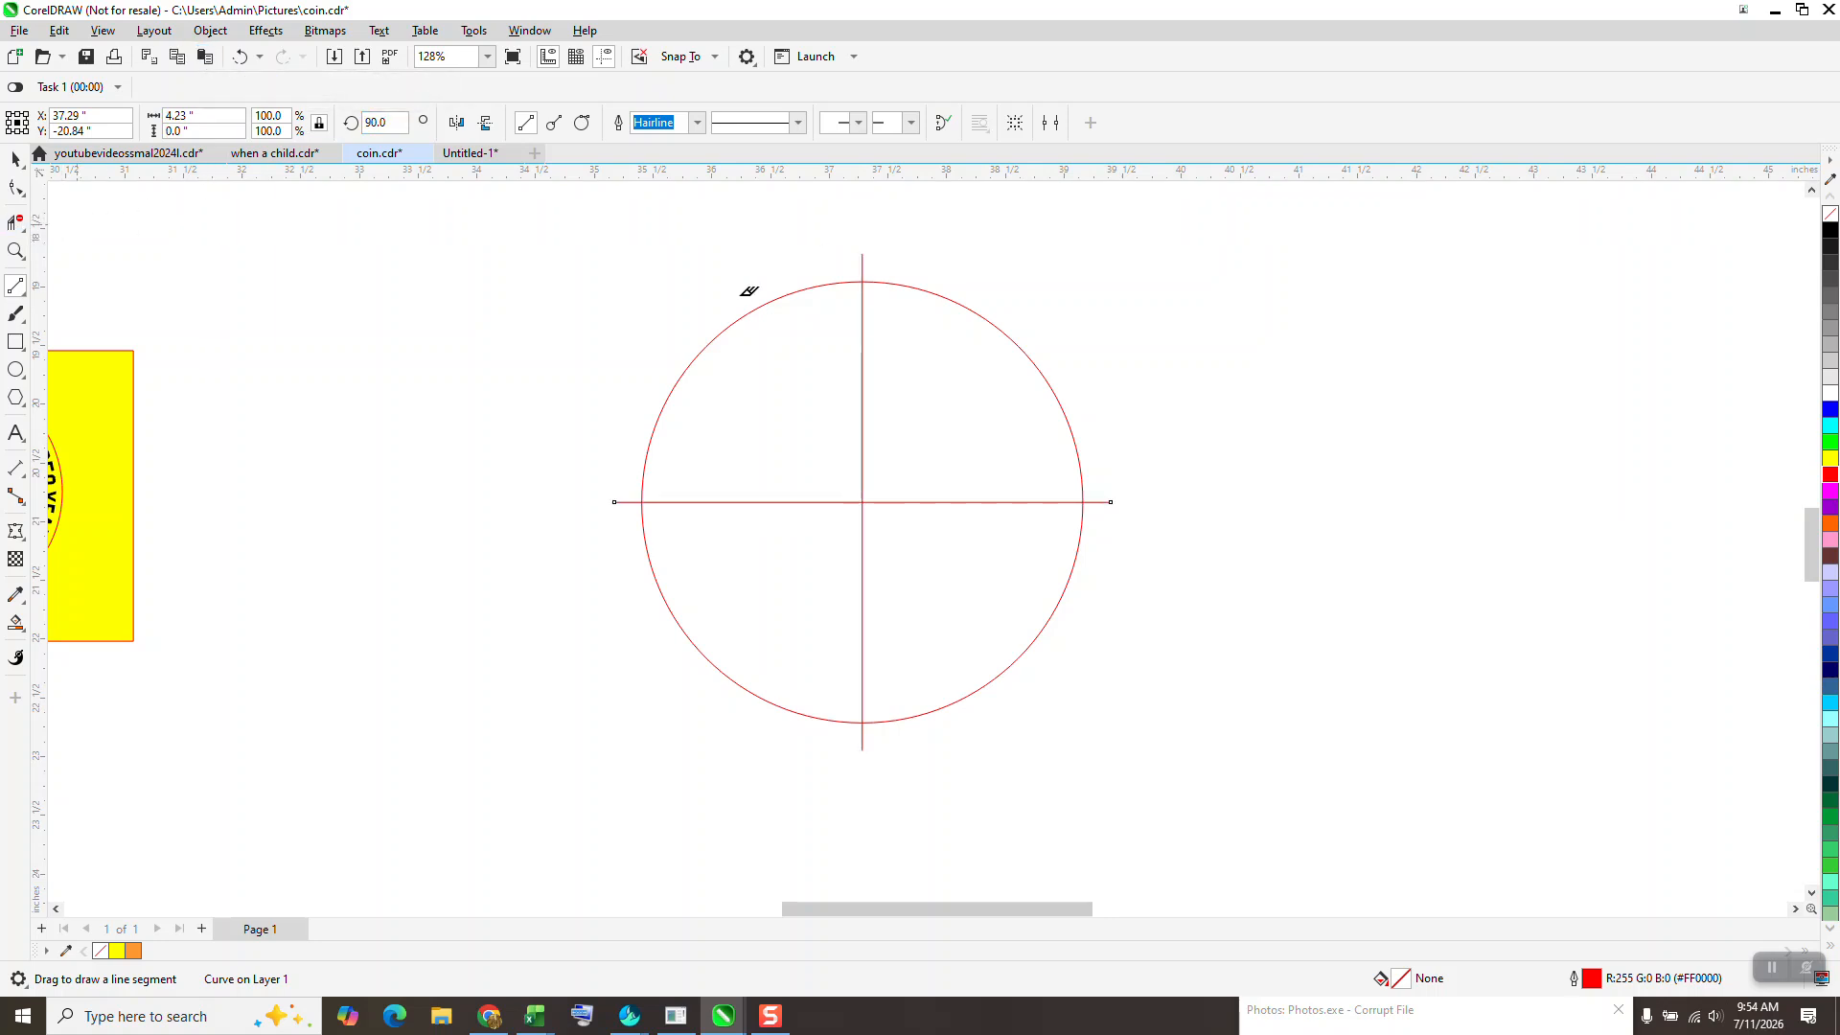
{"action": "left_click_drag", "start_coordinate": [903, 283], "coordinate": [1167, 713]}
{"action": "left_click_drag", "start_coordinate": [1032, 526], "coordinate": [604, 749]}
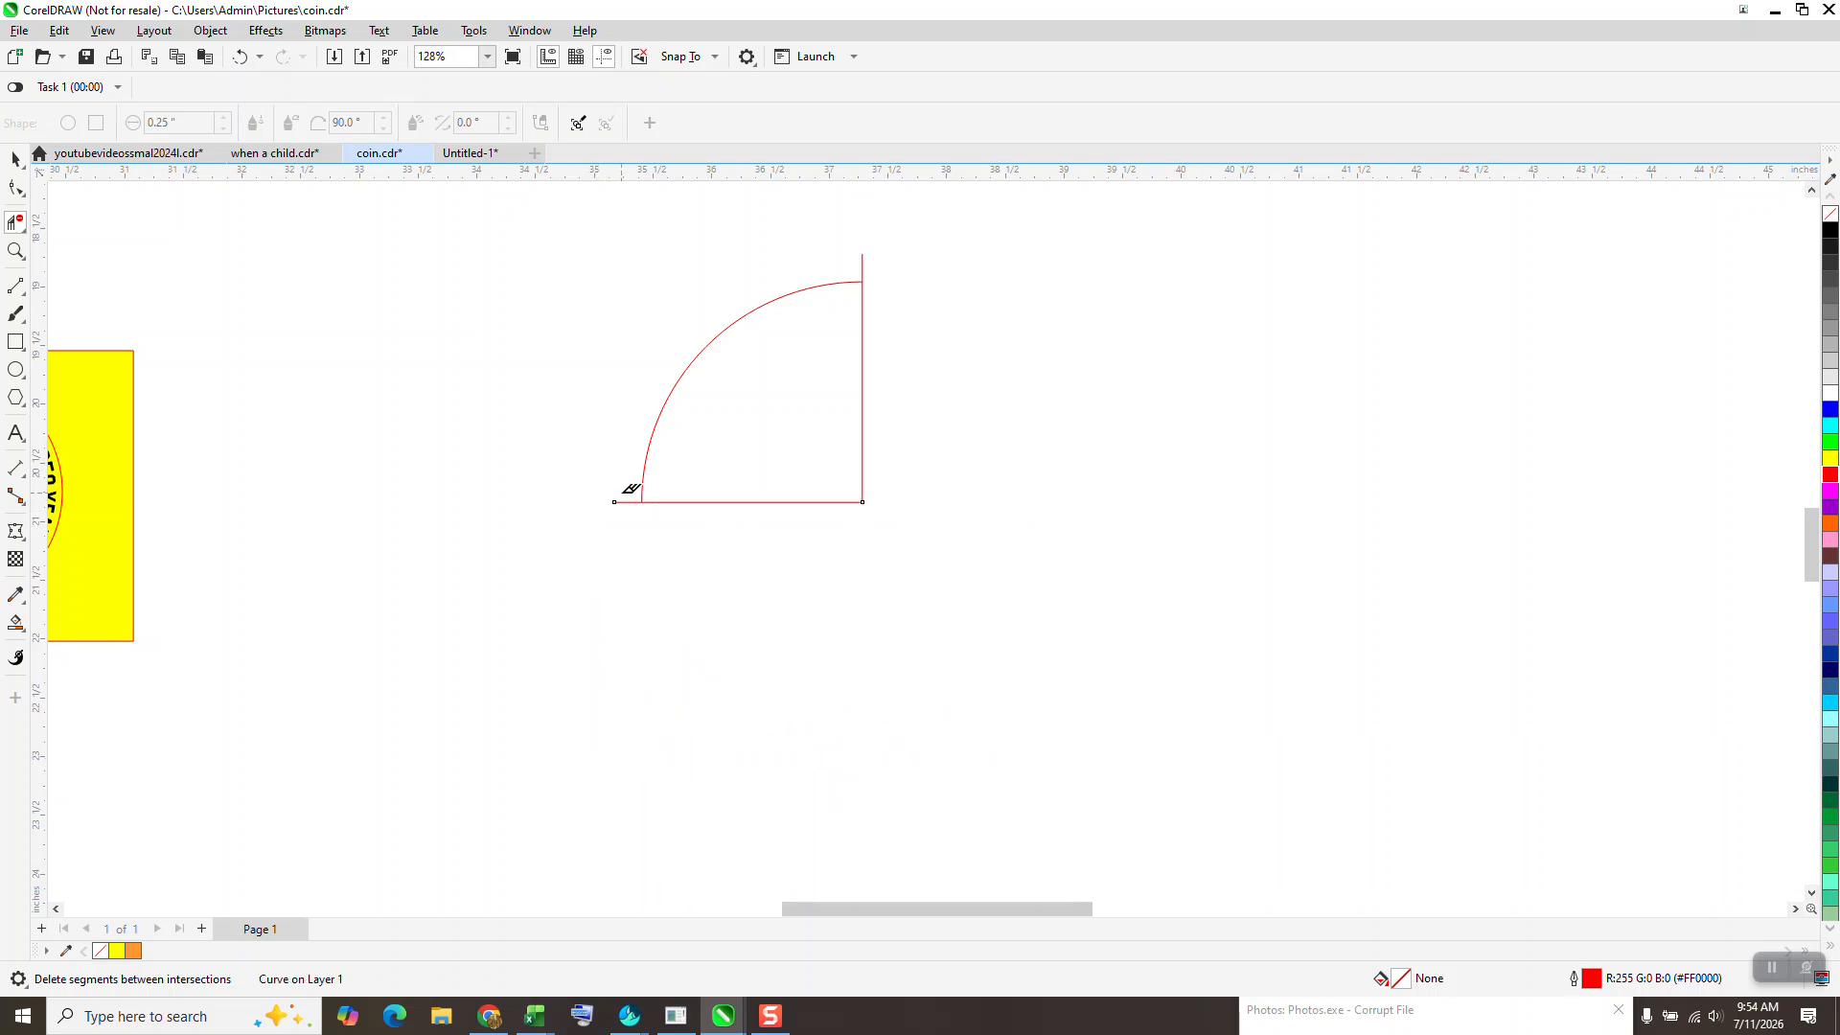
{"action": "left_click", "coordinate": [815, 501]}
{"action": "left_click_drag", "start_coordinate": [871, 370], "coordinate": [853, 427]}
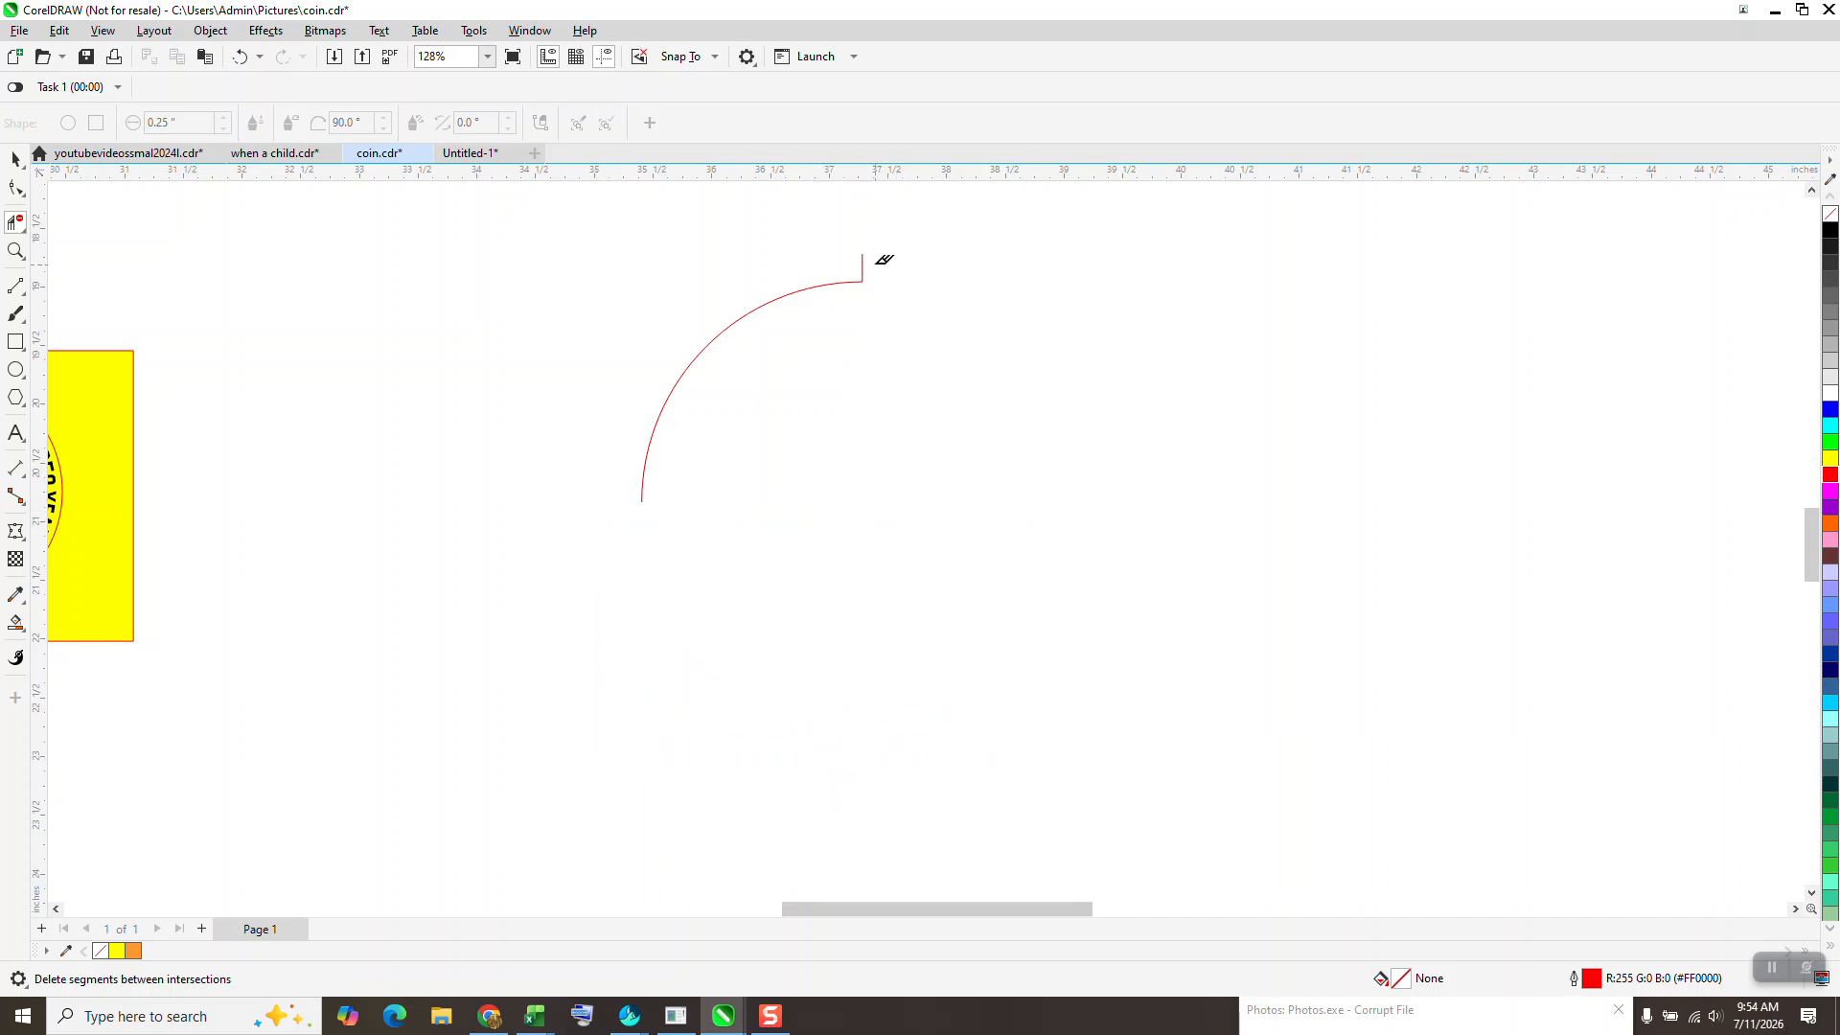
{"action": "left_click", "coordinate": [866, 260]}
- Add three copies of the quarter arc, each rotated a further 90 degrees about the circle's centre, to complete the circle
{"action": "left_click", "coordinate": [16, 158]}
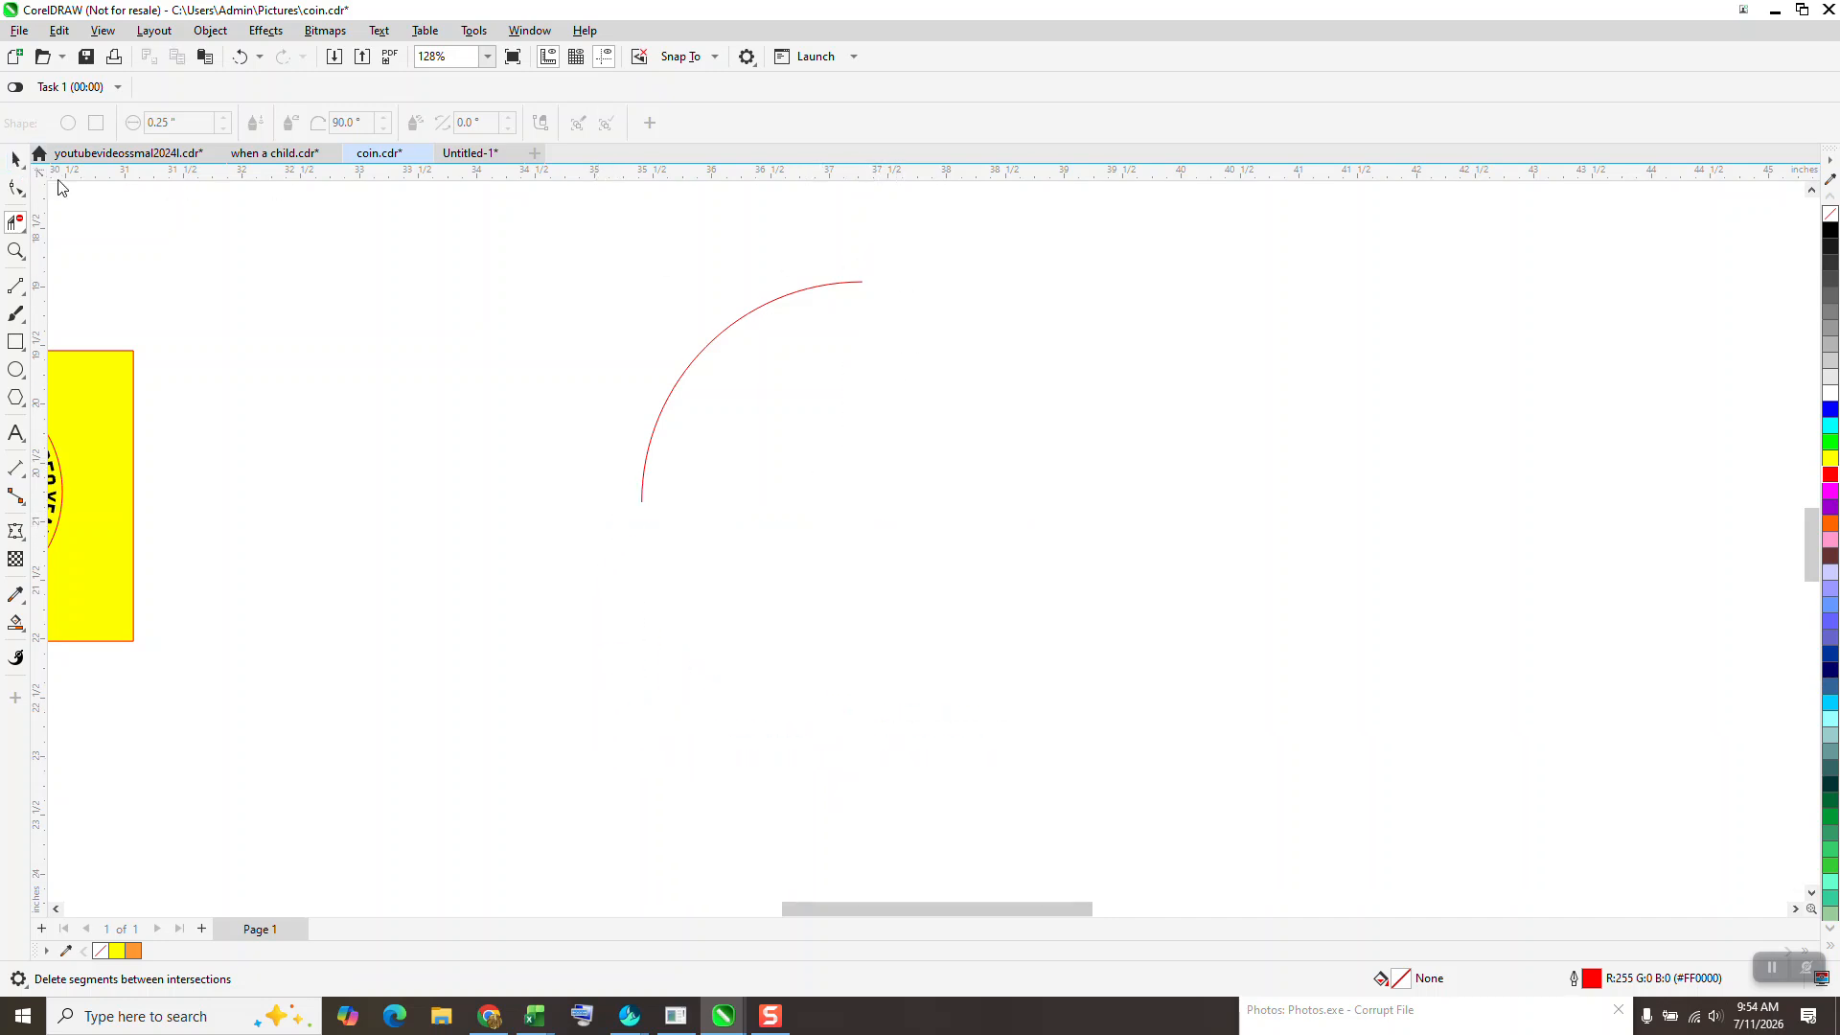
{"action": "left_click", "coordinate": [707, 346]}
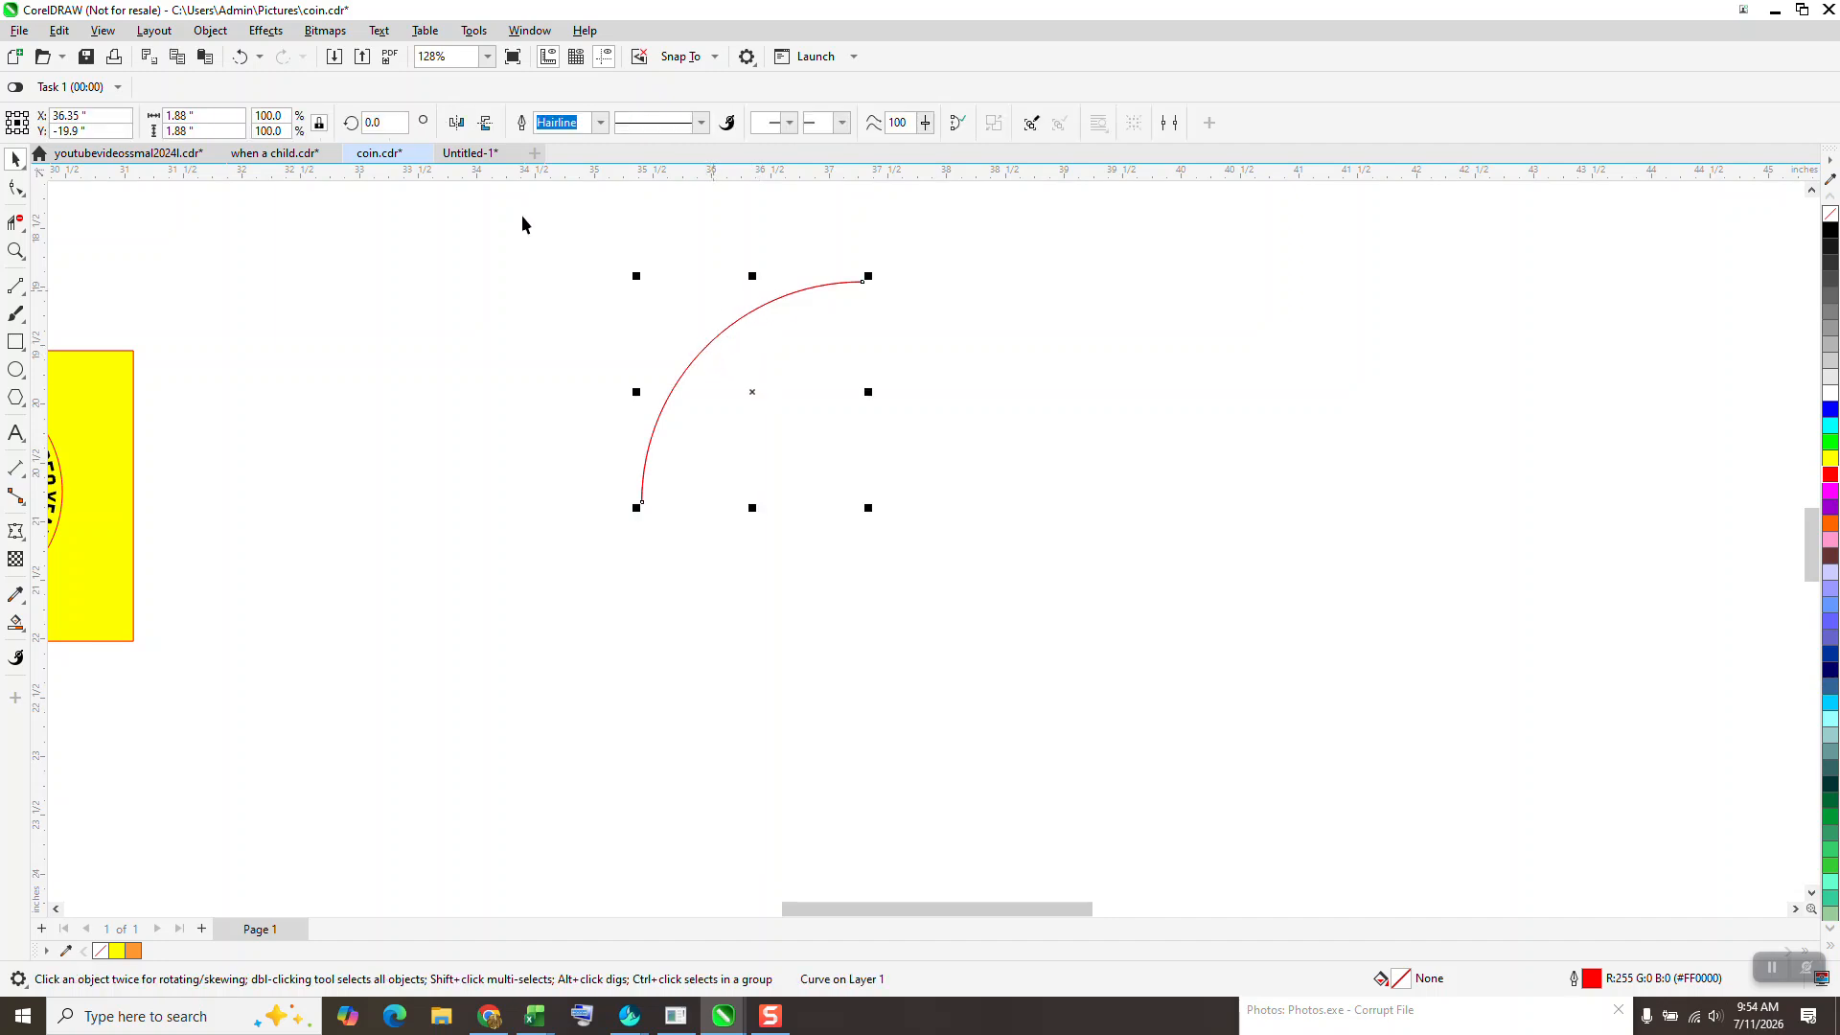
{"action": "type", "text": "90"}
{"action": "key", "text": "Return"}
{"action": "key", "text": "ctrl+r"}
{"action": "key", "text": "ctrl+r"}
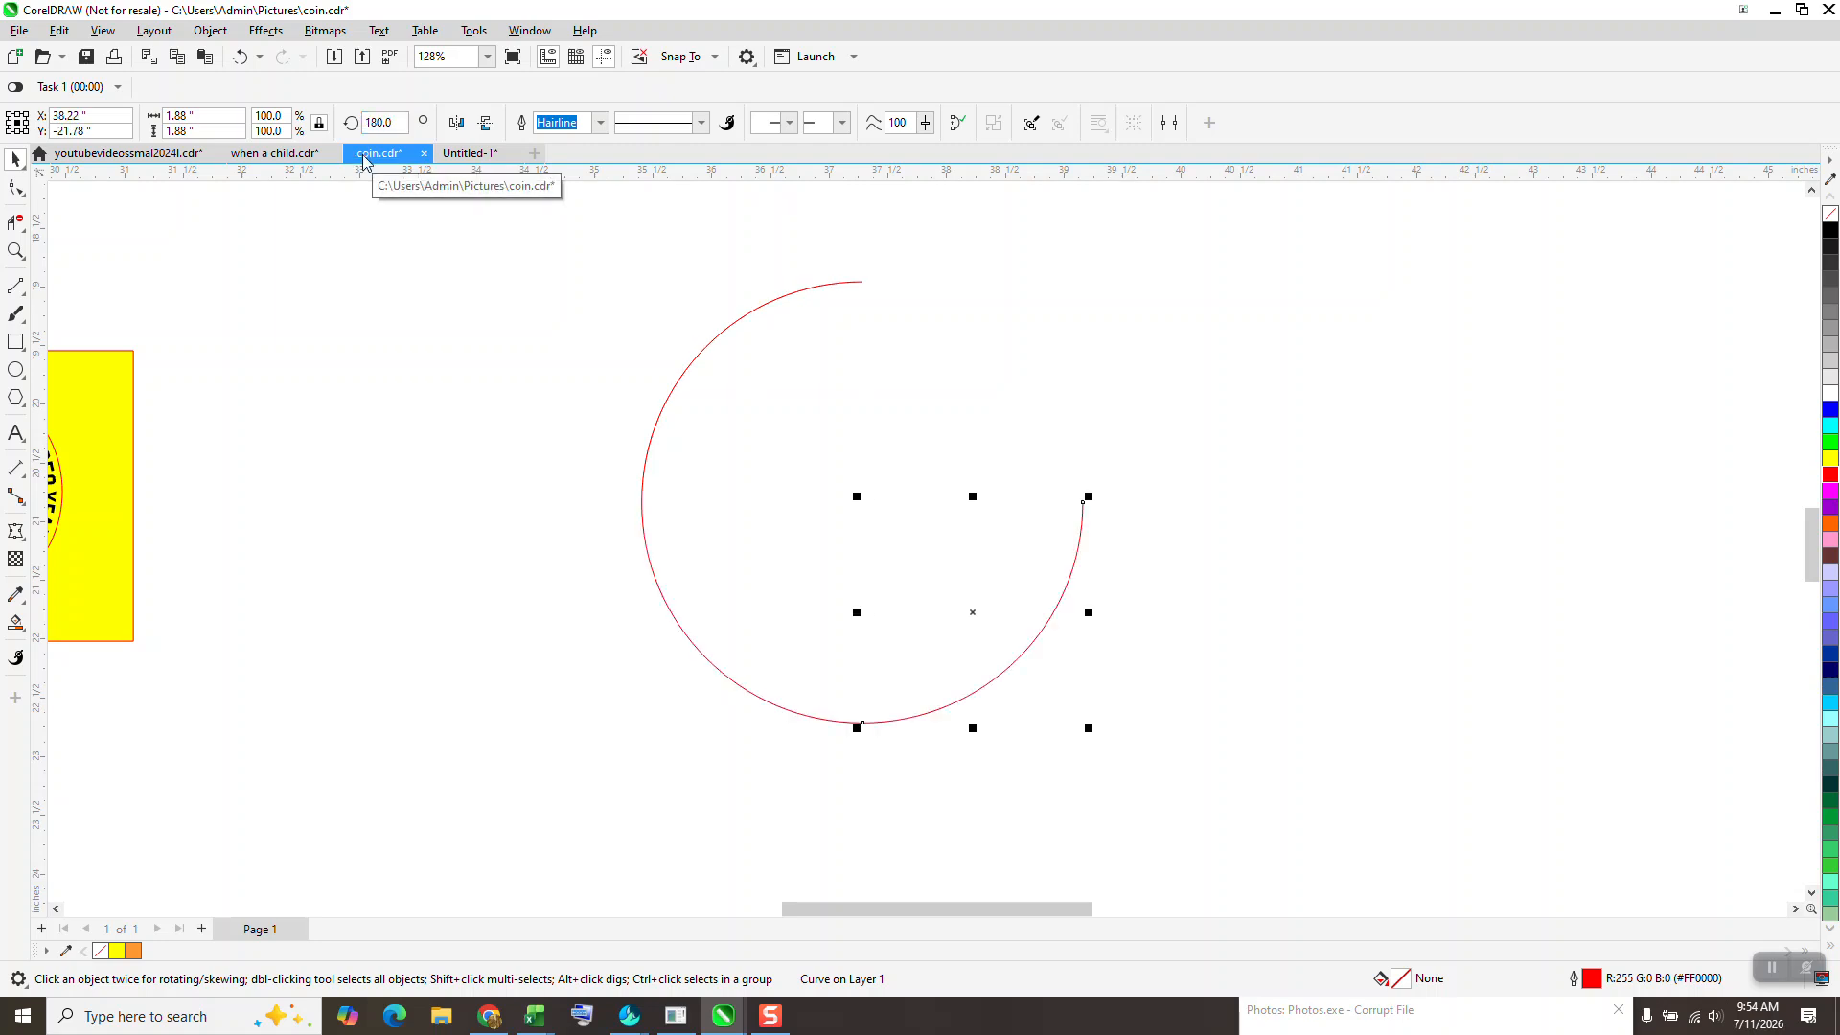
- Rotate all four arcs together by 45 degrees so they sit at the circle's top, bottom and sides
{"action": "left_click_drag", "start_coordinate": [568, 251], "coordinate": [1221, 828]}
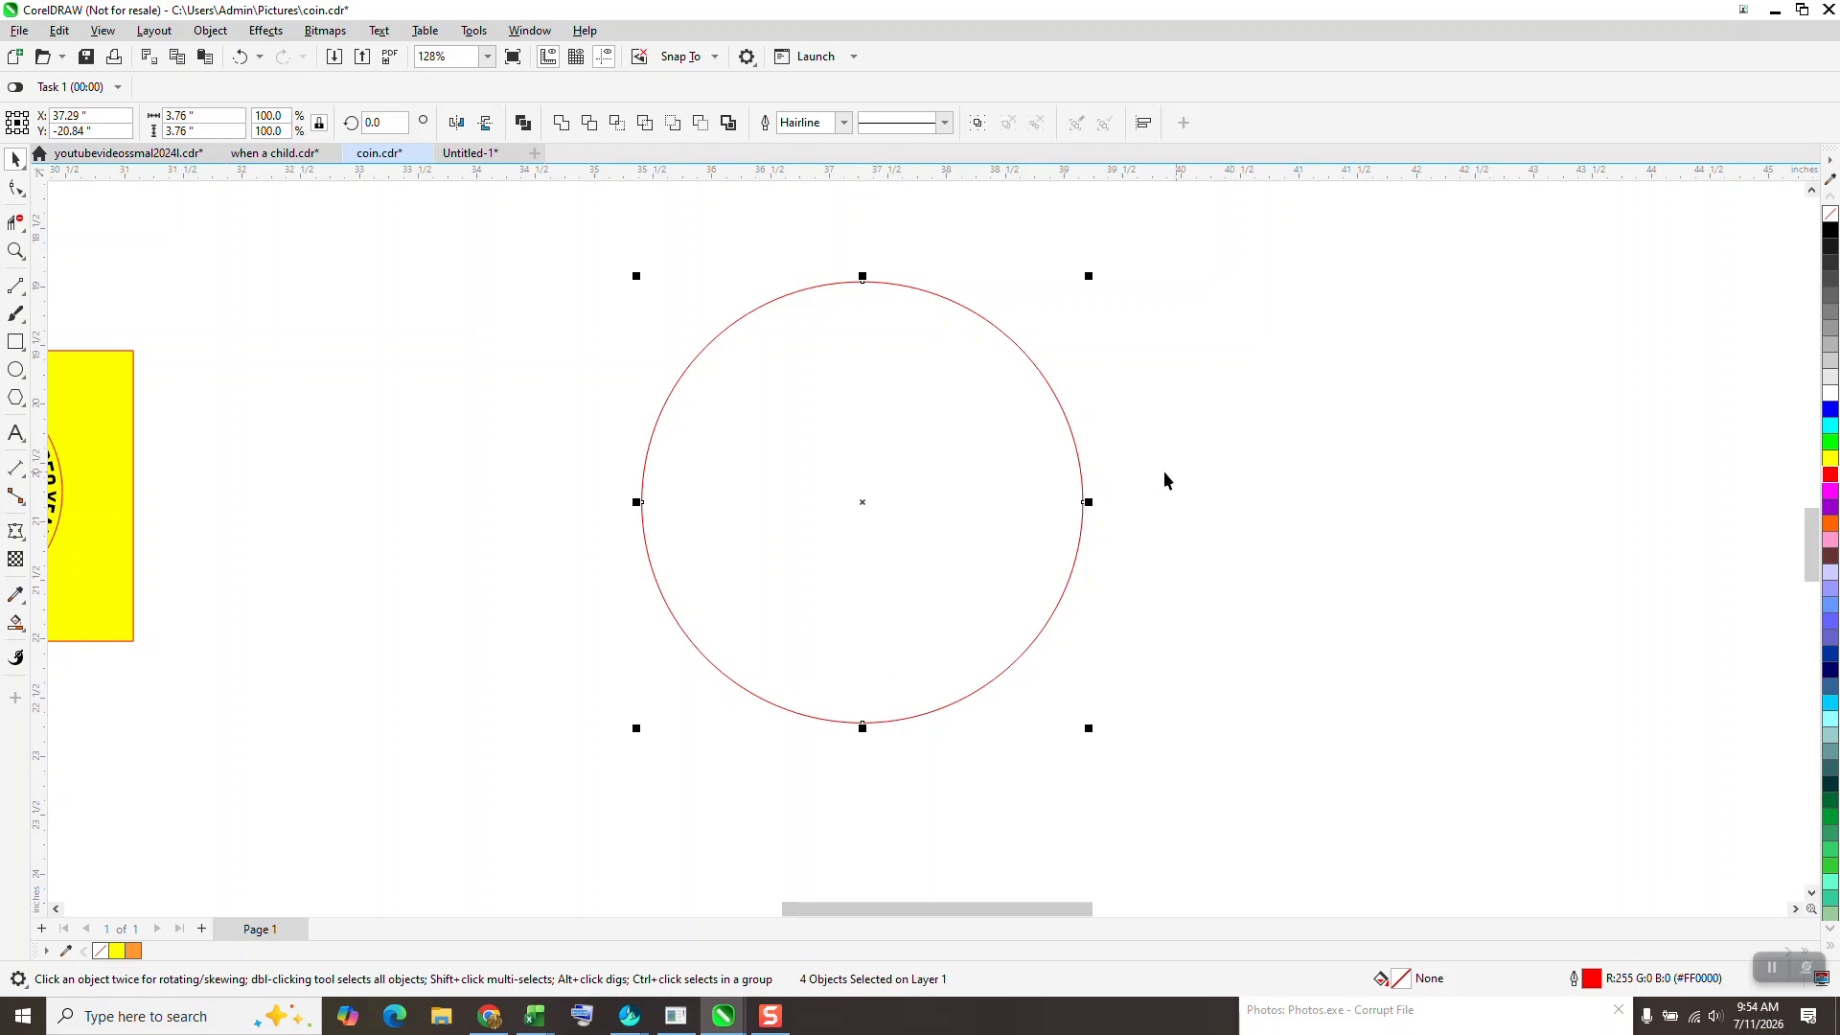
{"action": "scroll", "coordinate": [1131, 451], "scroll_direction": "down", "scroll_amount": 2}
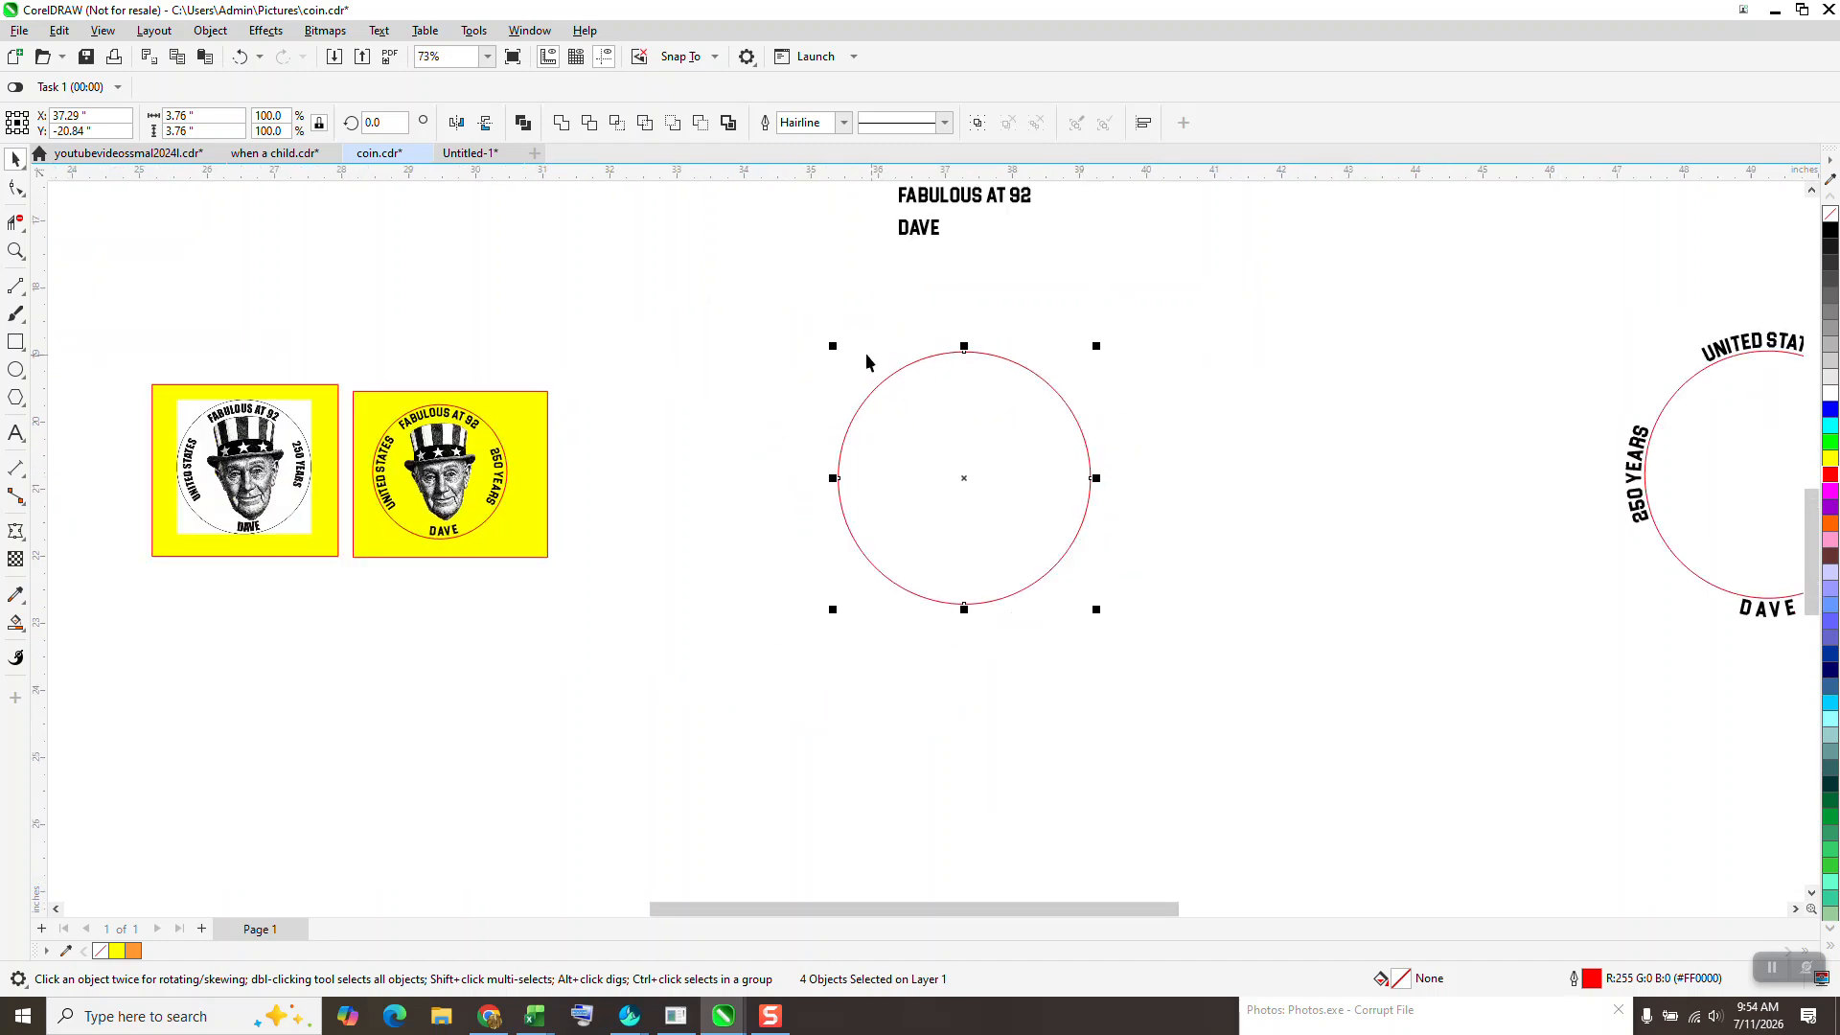
{"action": "left_click_drag", "start_coordinate": [803, 294], "coordinate": [1093, 613]}
{"action": "left_click", "coordinate": [348, 124]}
{"action": "type", "text": "45"}
{"action": "key", "text": "Return"}
{"action": "left_click", "coordinate": [1027, 320]}
- Move the UNITED STATES text out of the text list to just left of the four-arc circle
{"action": "scroll", "coordinate": [963, 388], "scroll_direction": "down", "scroll_amount": 2}
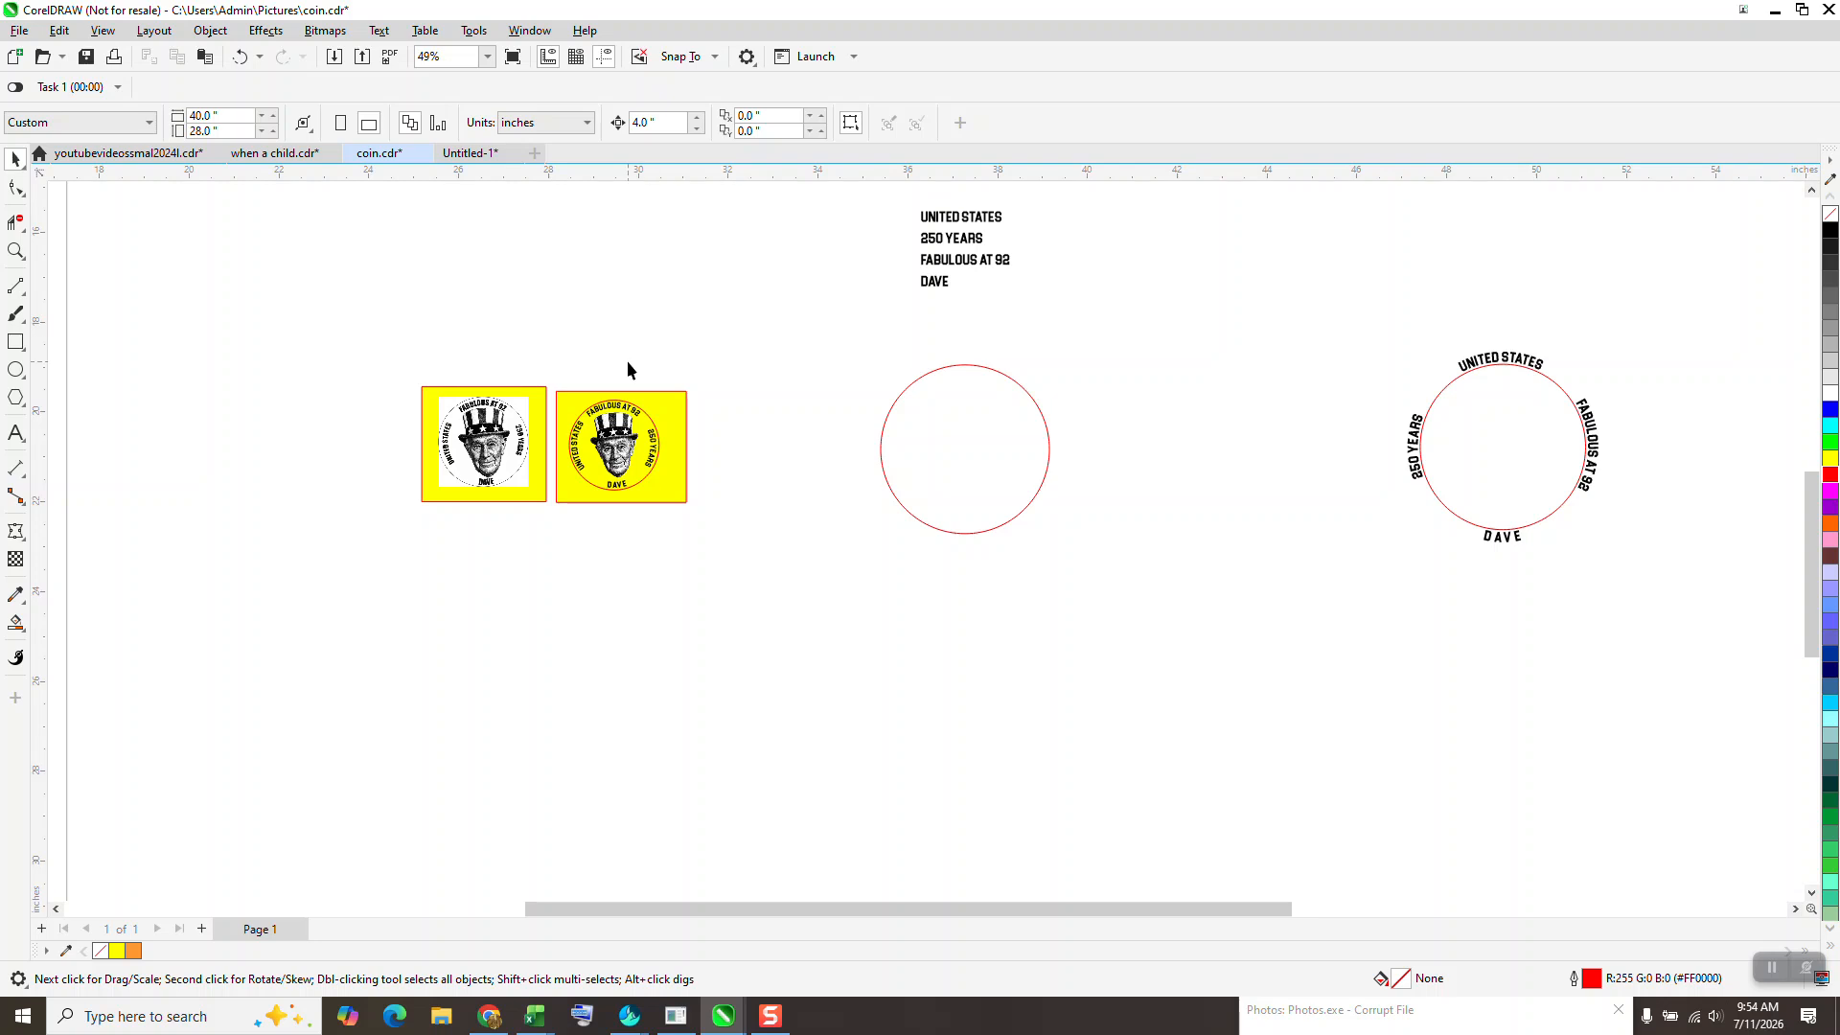
{"action": "left_click_drag", "start_coordinate": [975, 220], "coordinate": [975, 346]}
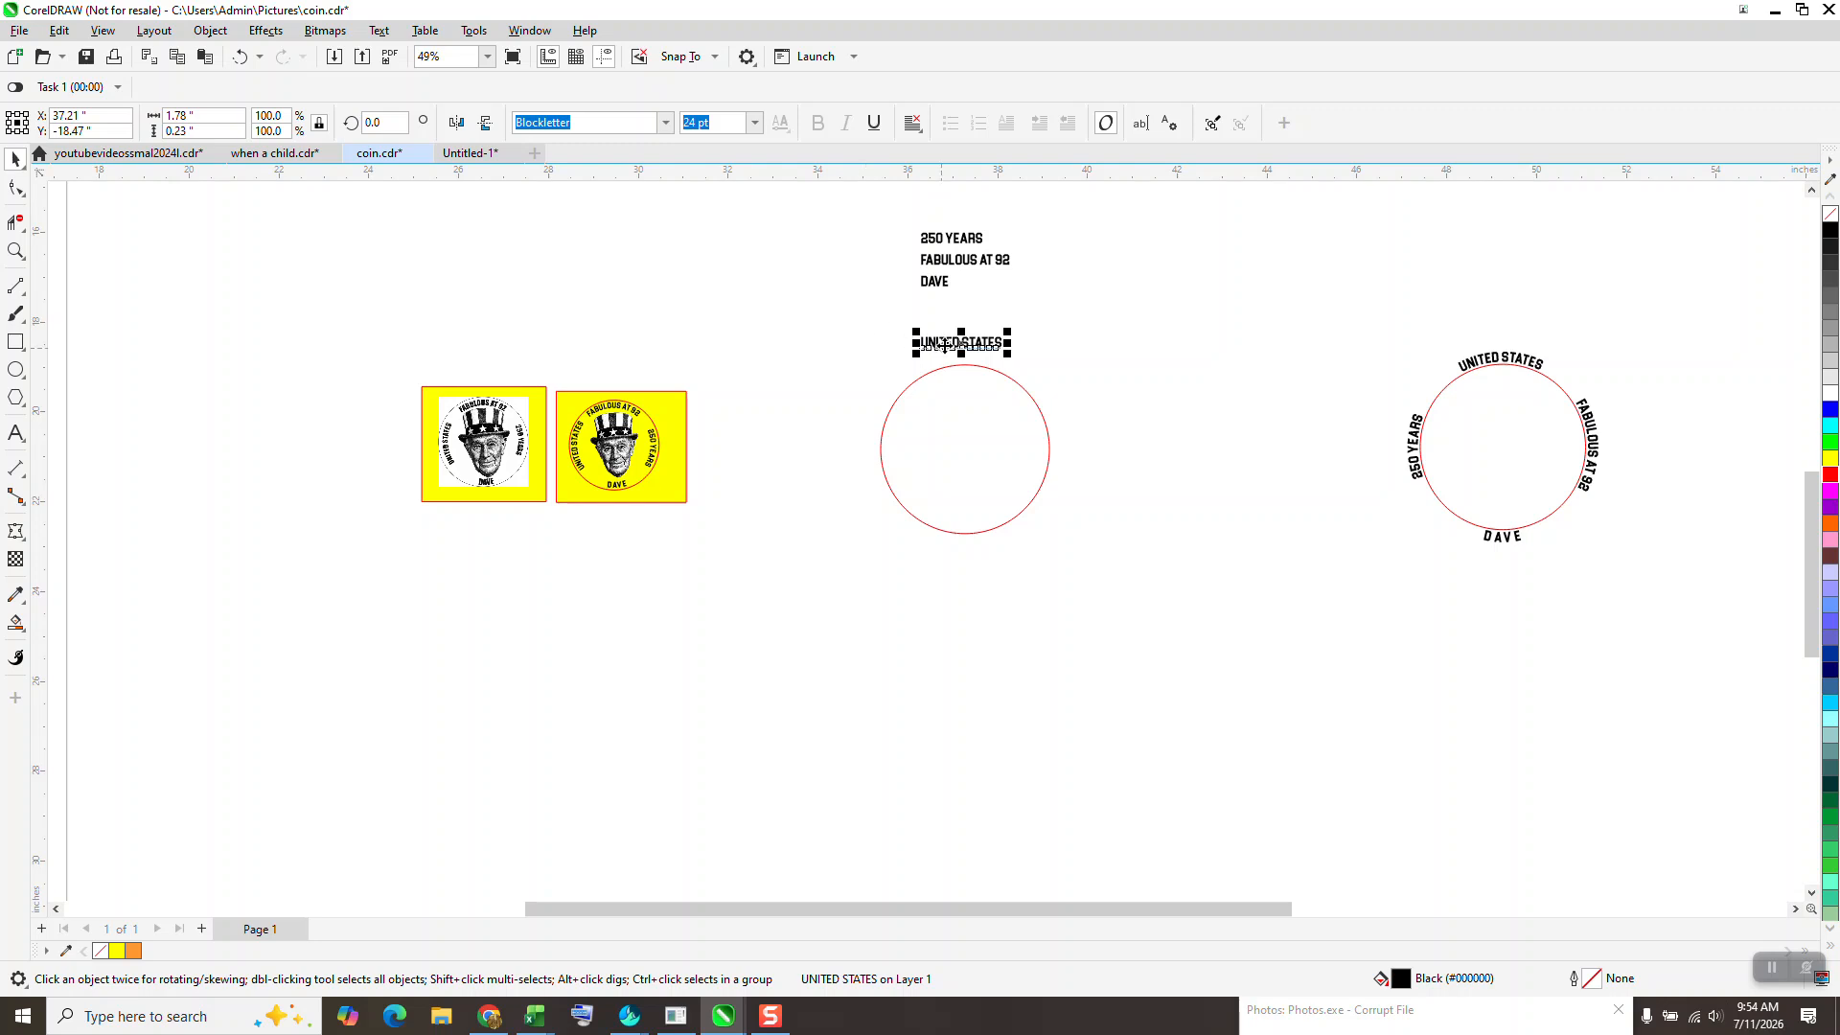
{"action": "left_click_drag", "start_coordinate": [944, 345], "coordinate": [764, 447]}
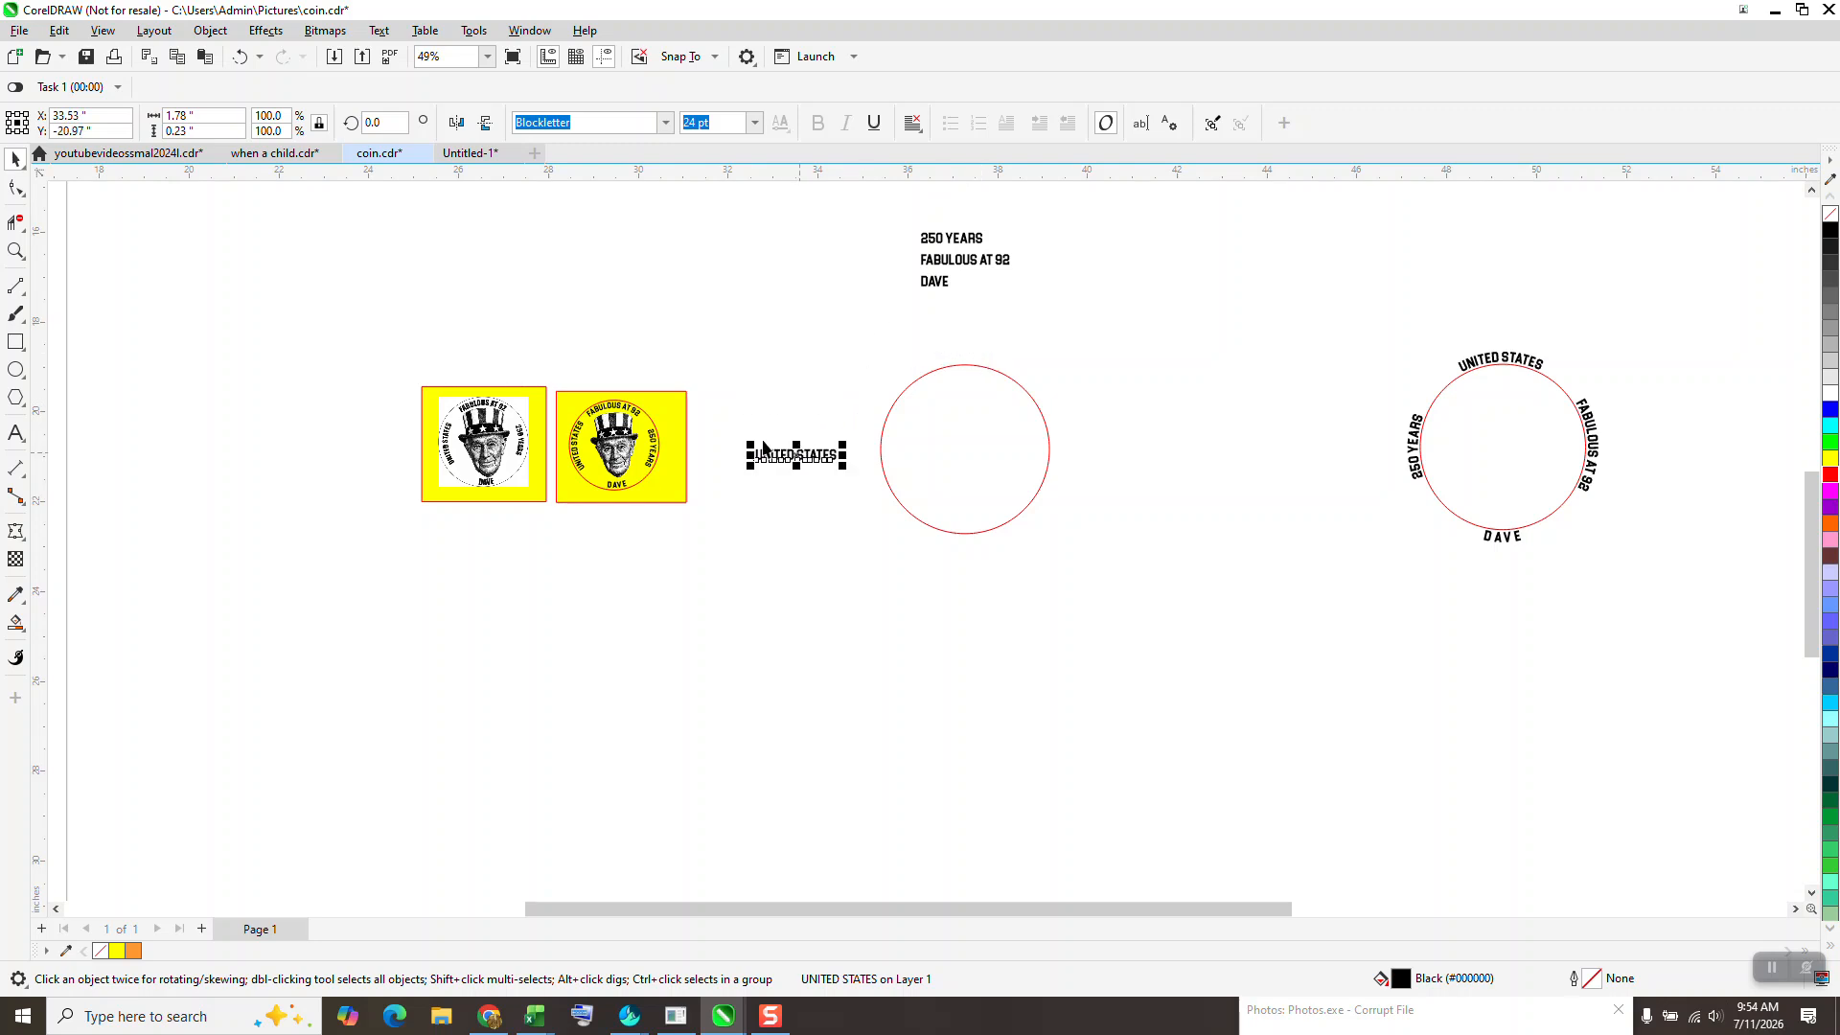
- Try to fit the UNITED STATES text to the circle's left arc
{"action": "left_click", "coordinate": [378, 30]}
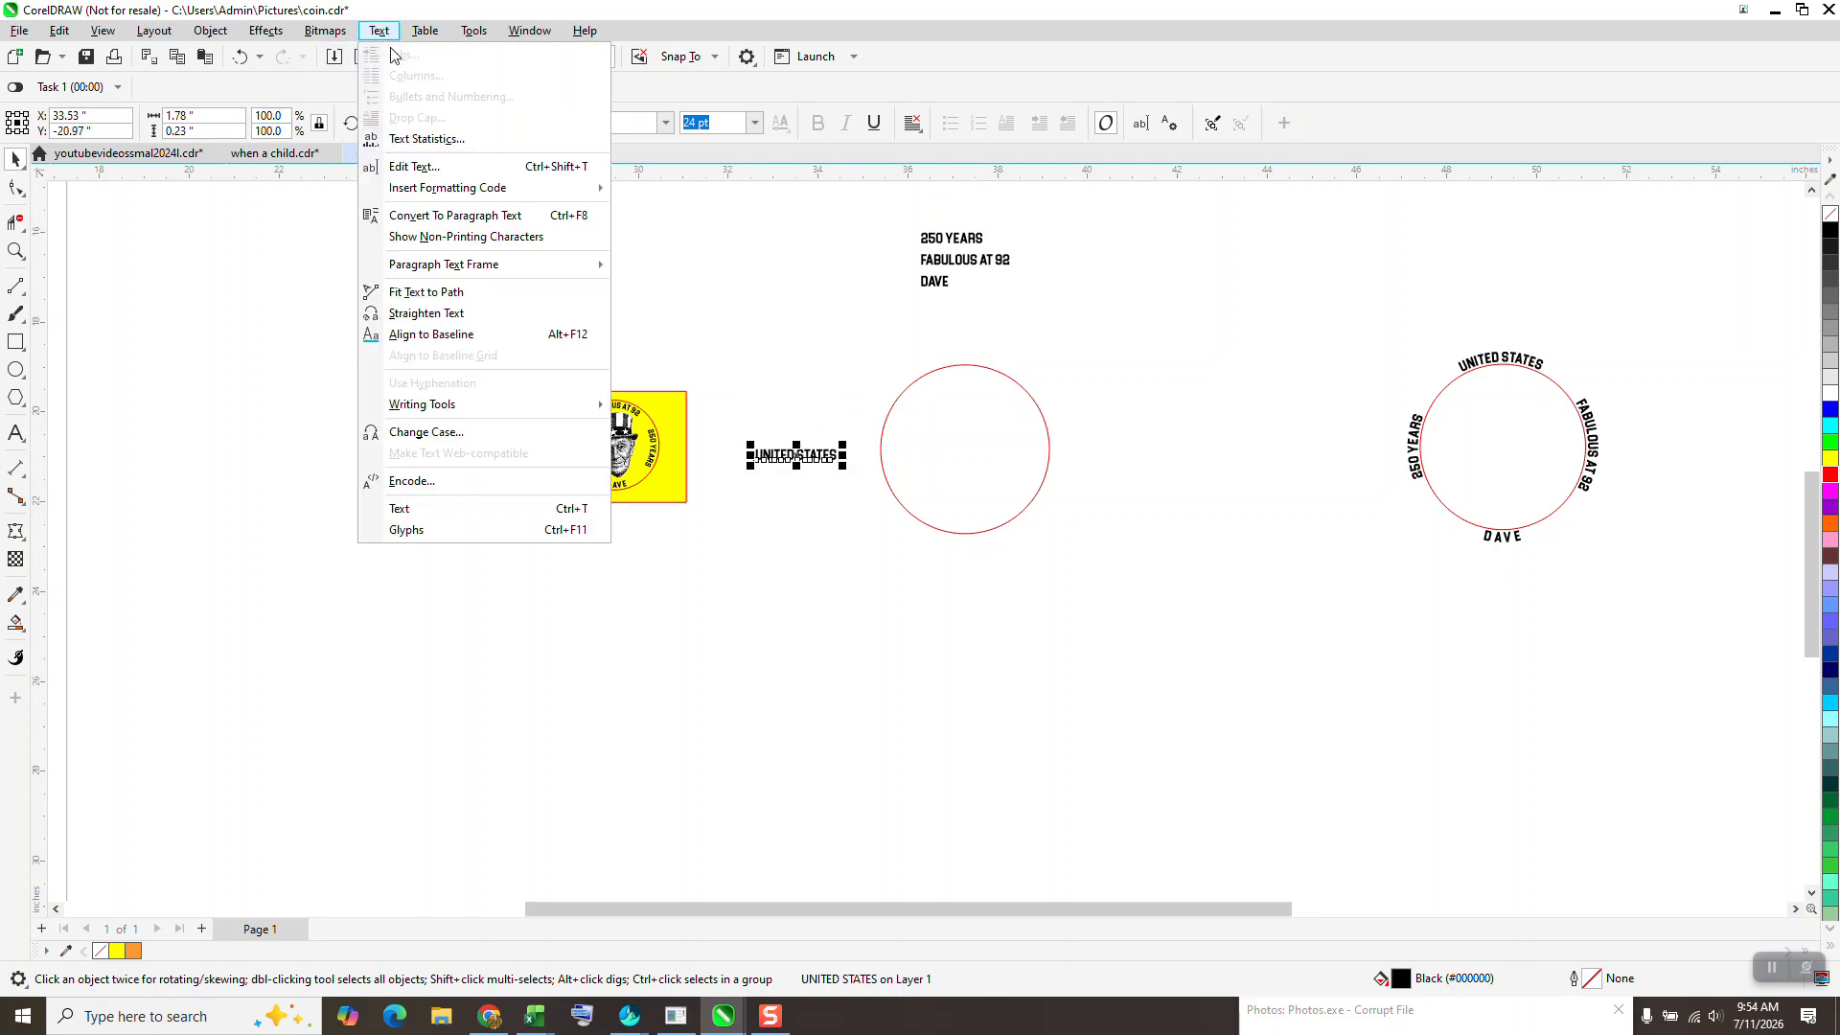
{"action": "left_click", "coordinate": [428, 293]}
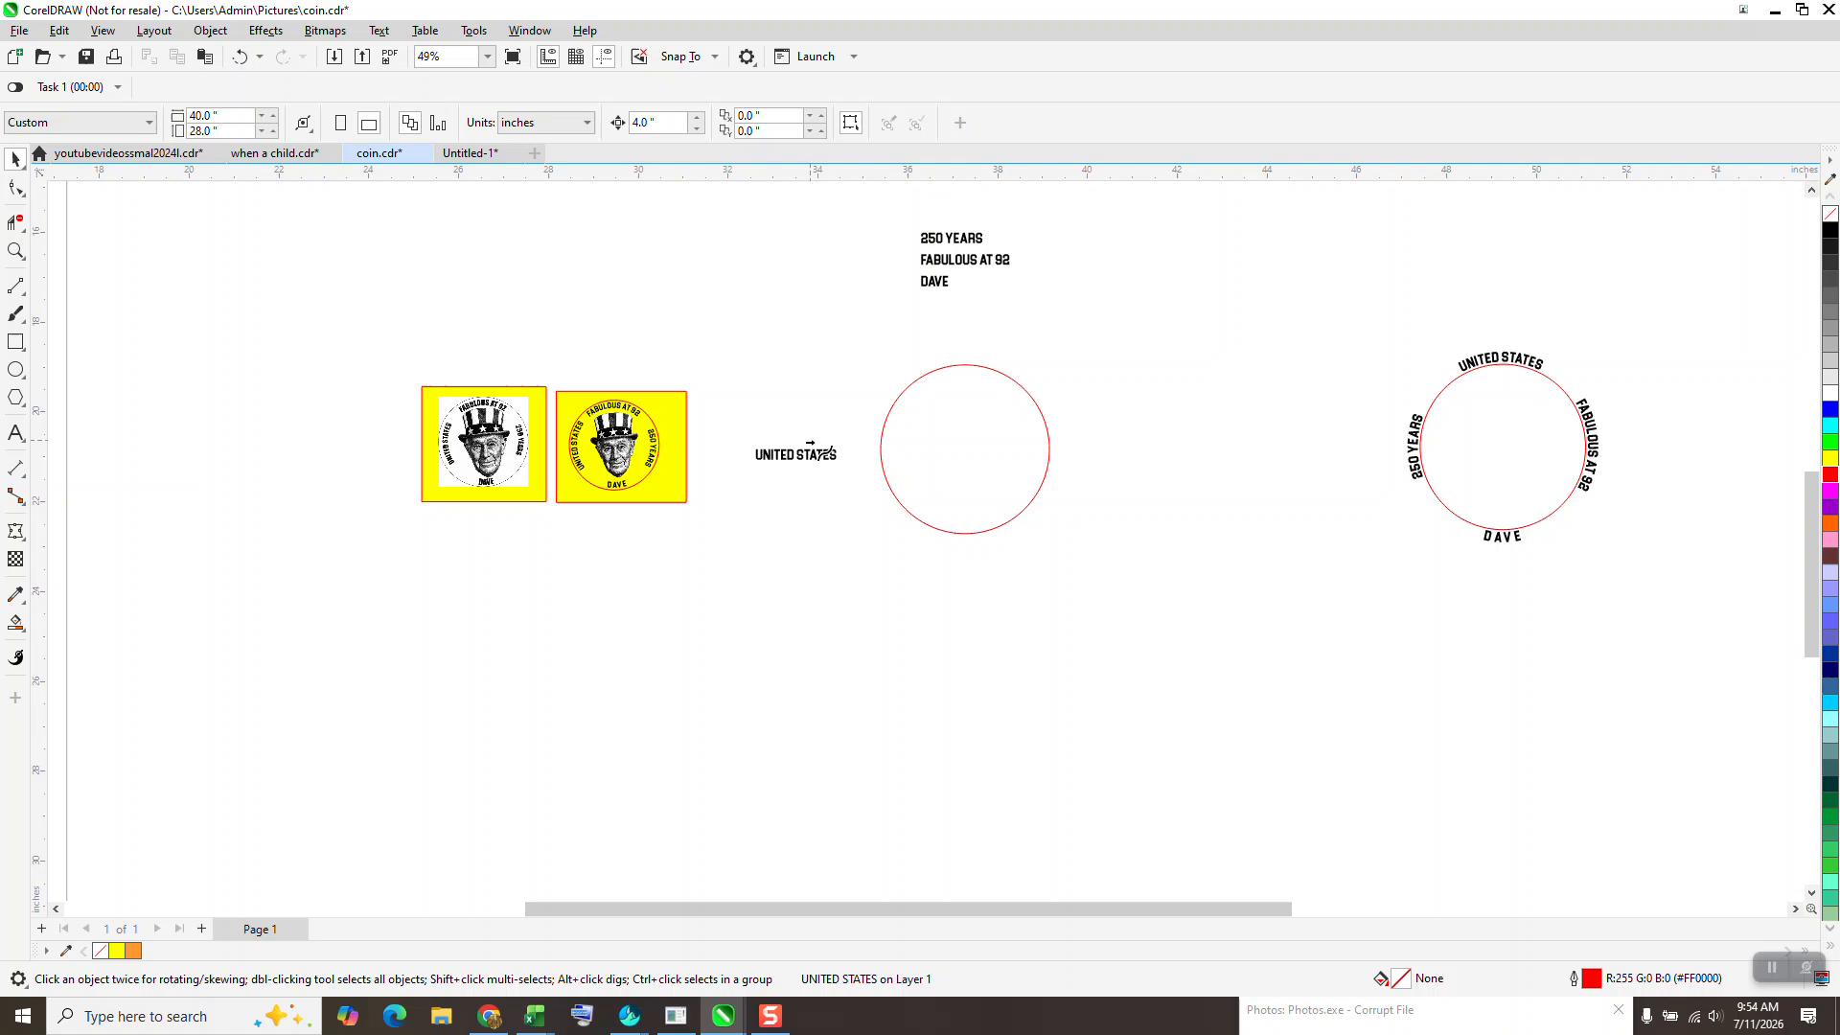
{"action": "left_click", "coordinate": [879, 429]}
{"action": "left_click", "coordinate": [15, 251]}
{"action": "left_click_drag", "start_coordinate": [927, 526], "coordinate": [937, 531]}
{"action": "scroll", "coordinate": [930, 524], "scroll_direction": "down", "scroll_amount": 4}
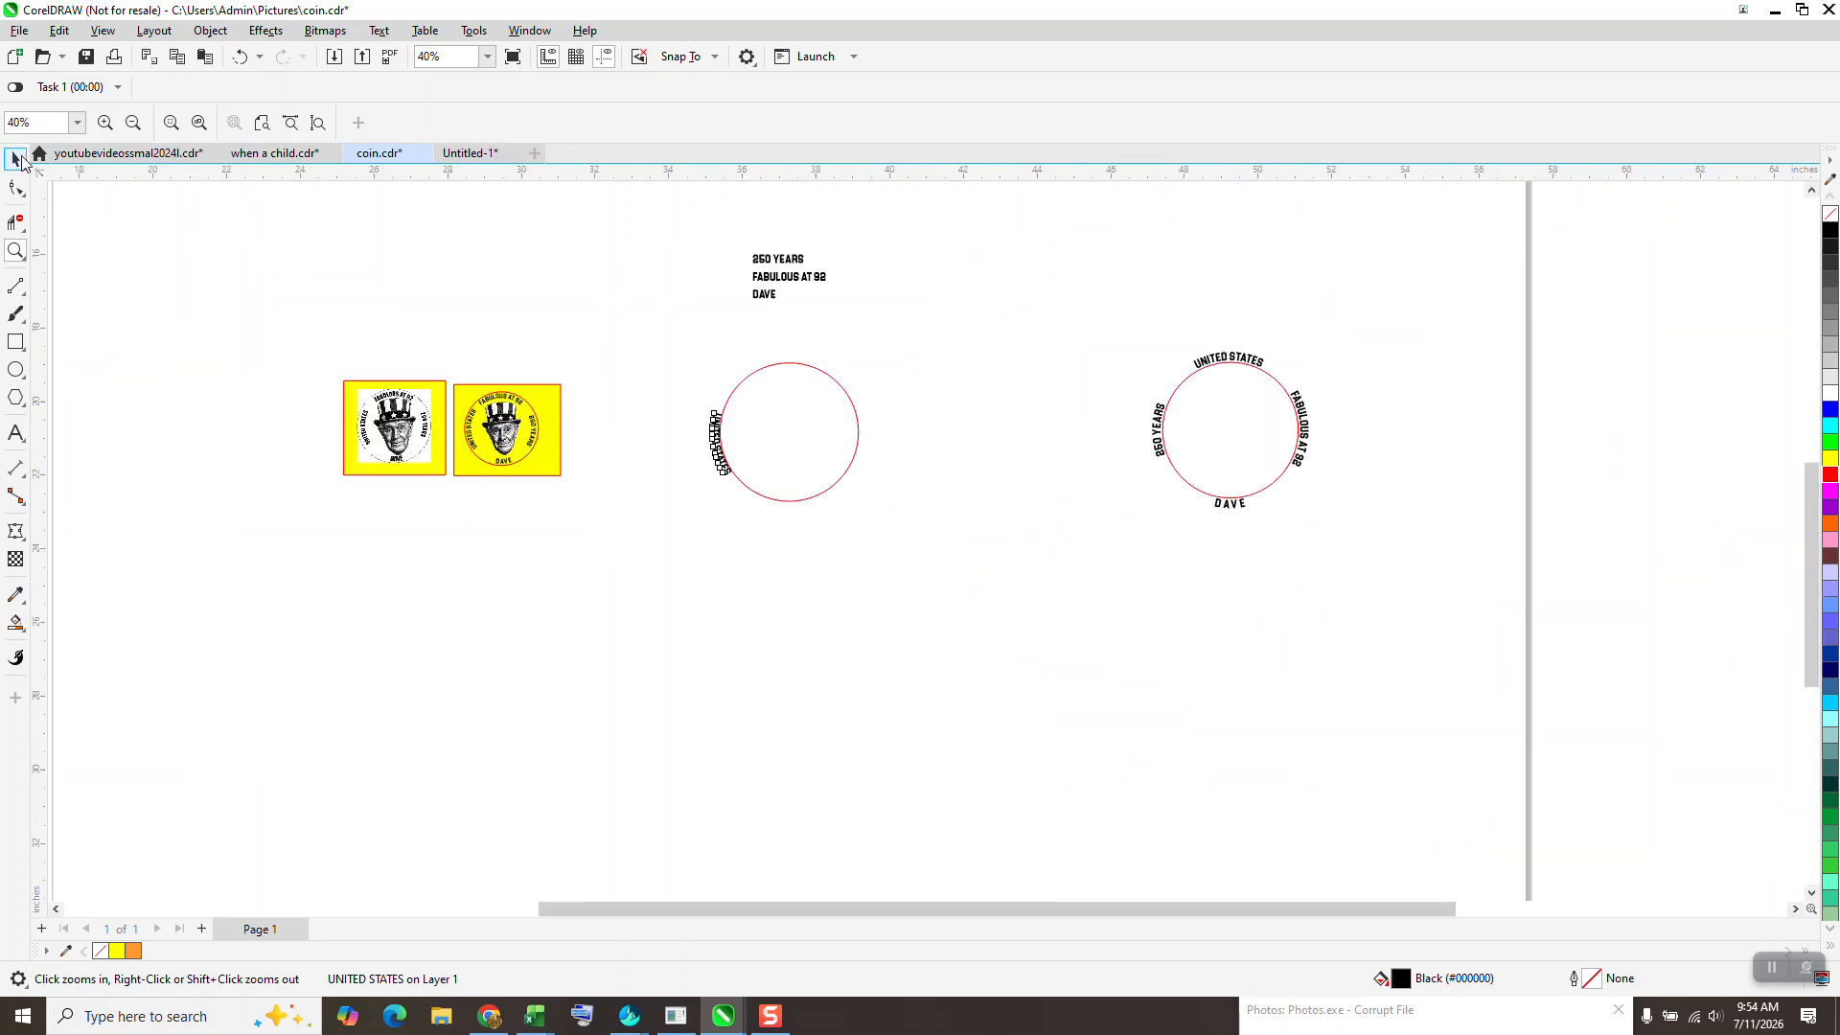
{"action": "left_click", "coordinate": [17, 160]}
{"action": "left_click", "coordinate": [240, 56]}
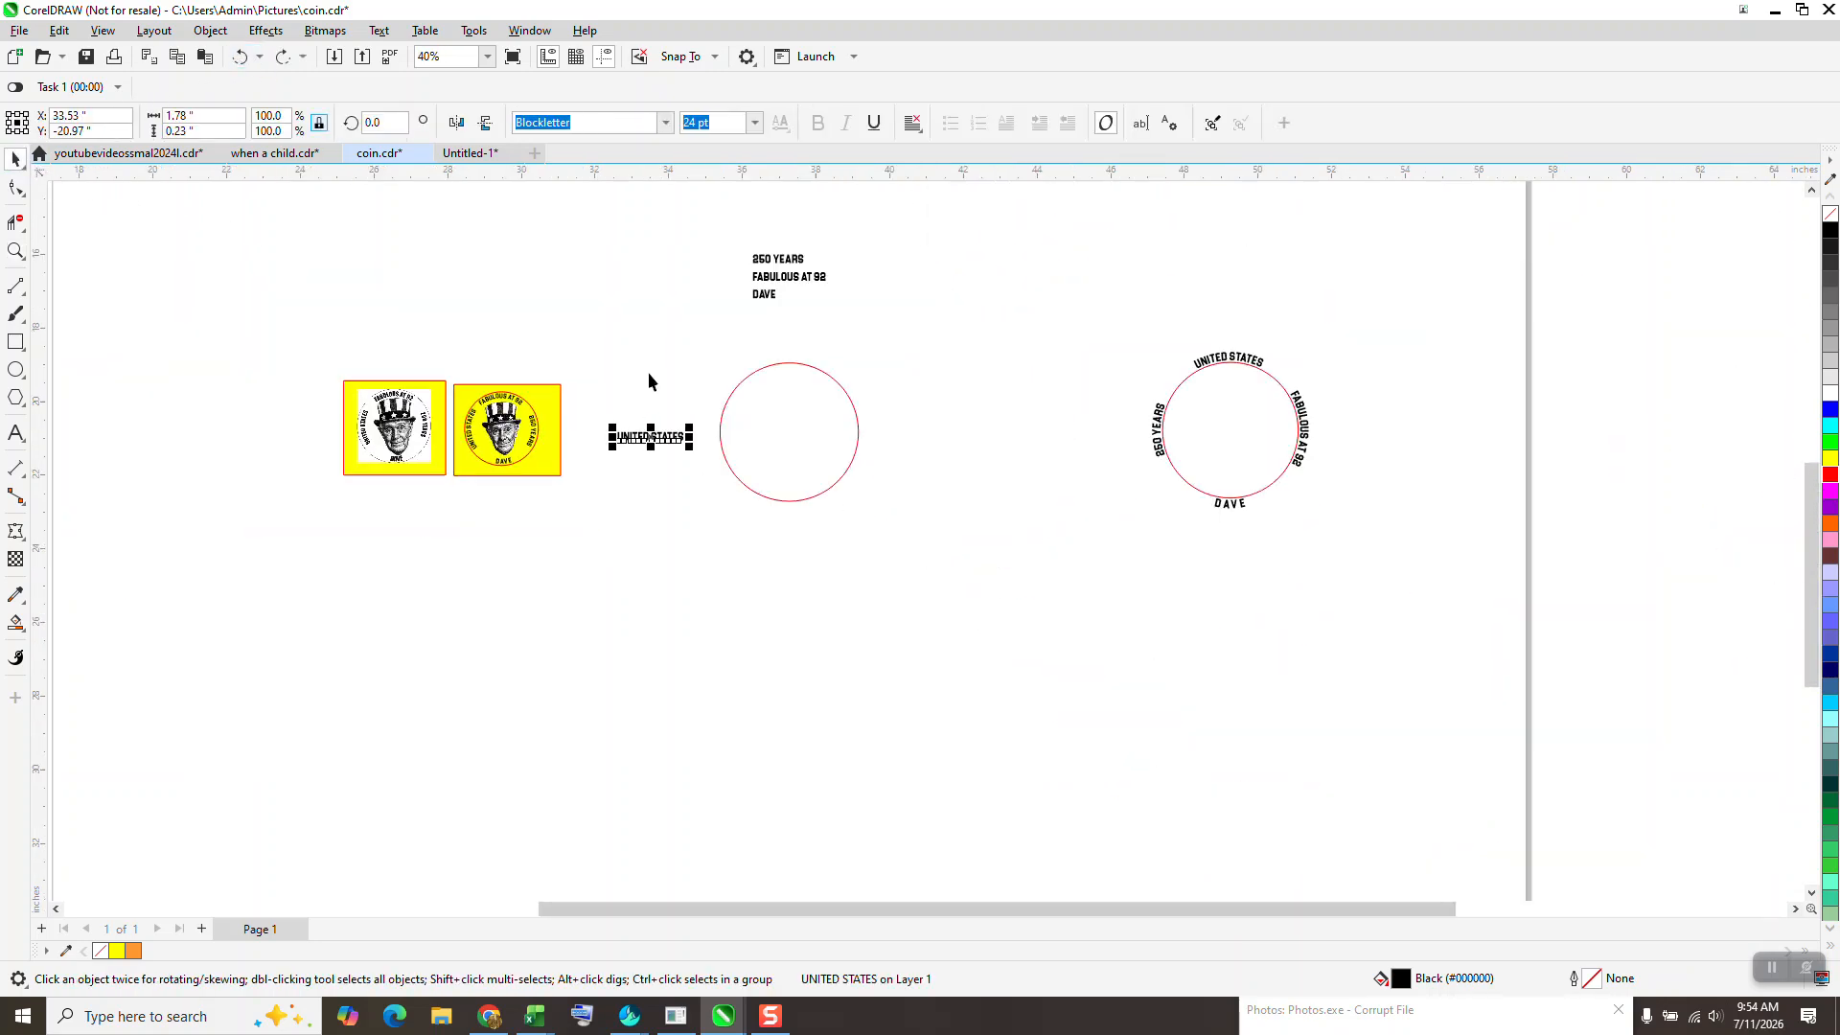
- Delete the bottom, right and left arcs of the circle, keeping only the top arc
{"action": "left_click", "coordinate": [776, 493]}
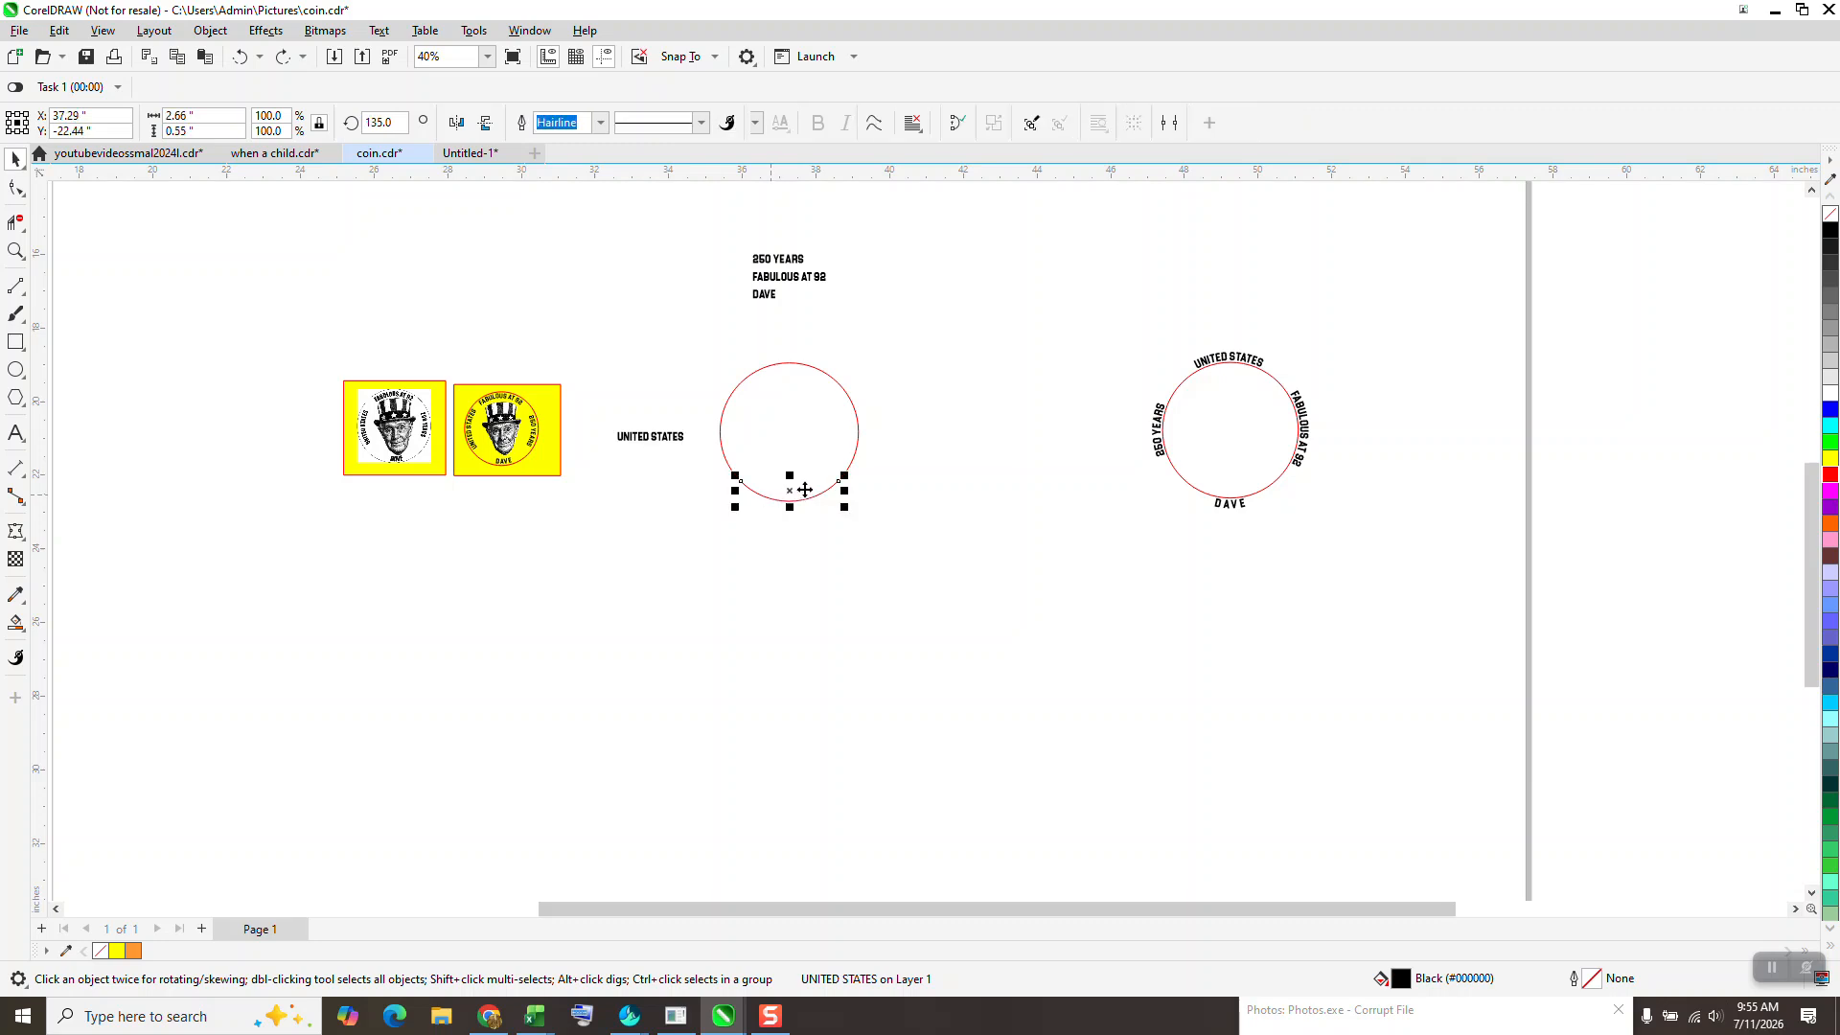
{"action": "key", "text": "Delete"}
{"action": "left_click", "coordinate": [859, 436]}
{"action": "key", "text": "Delete"}
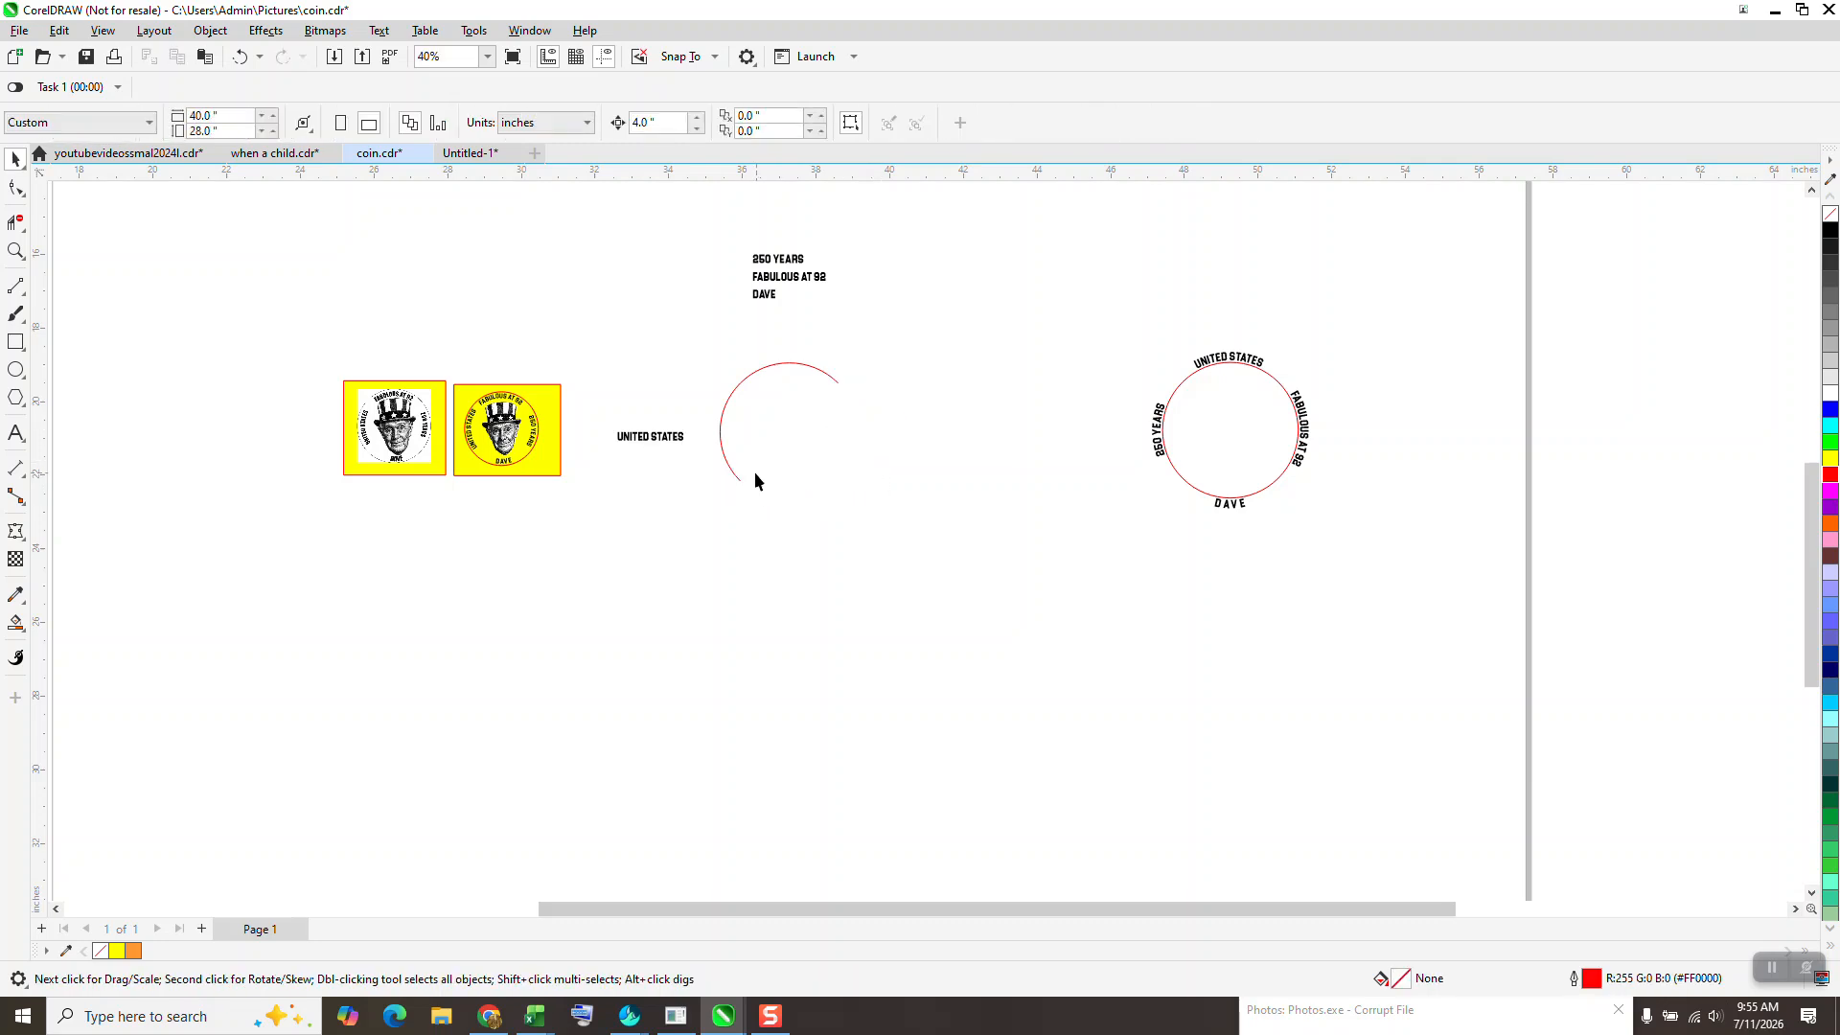
{"action": "left_click", "coordinate": [722, 436]}
{"action": "key", "text": "Delete"}
- Reverse the top arc's subpath direction by editing its nodes
{"action": "left_click", "coordinate": [17, 251]}
{"action": "left_click_drag", "start_coordinate": [609, 310], "coordinate": [1036, 646]}
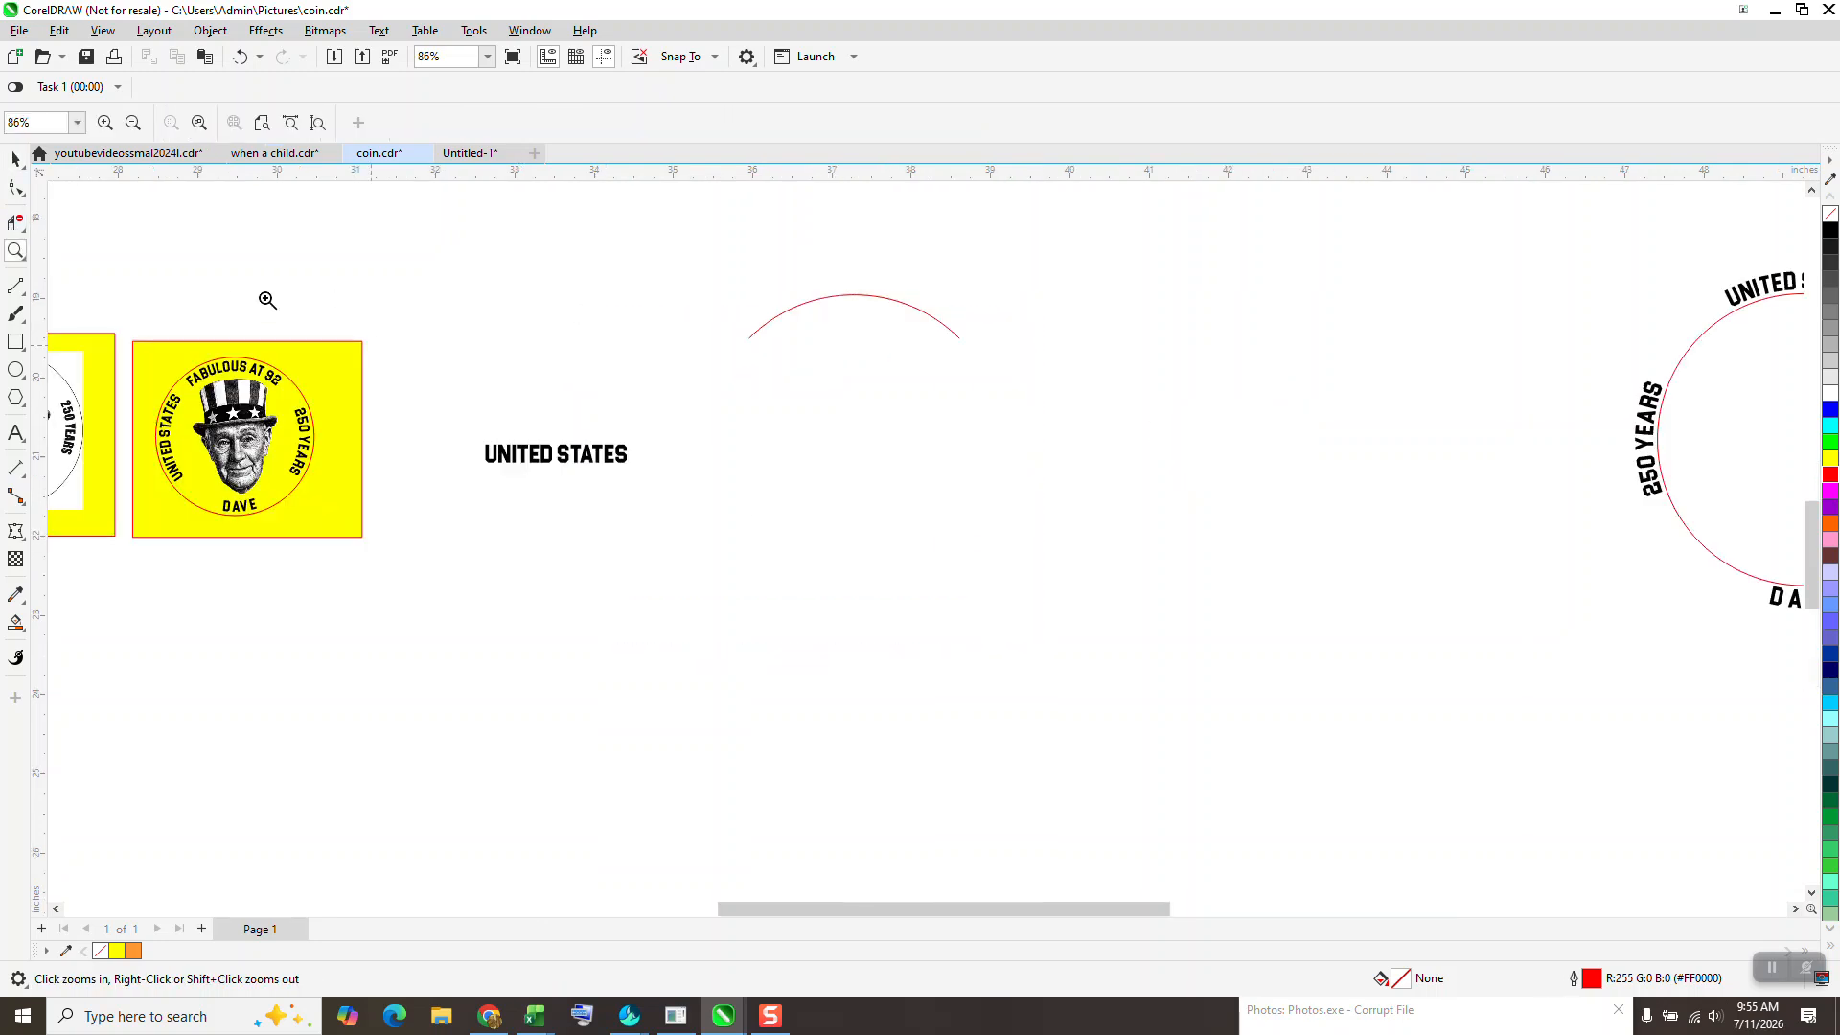
{"action": "left_click", "coordinate": [22, 195]}
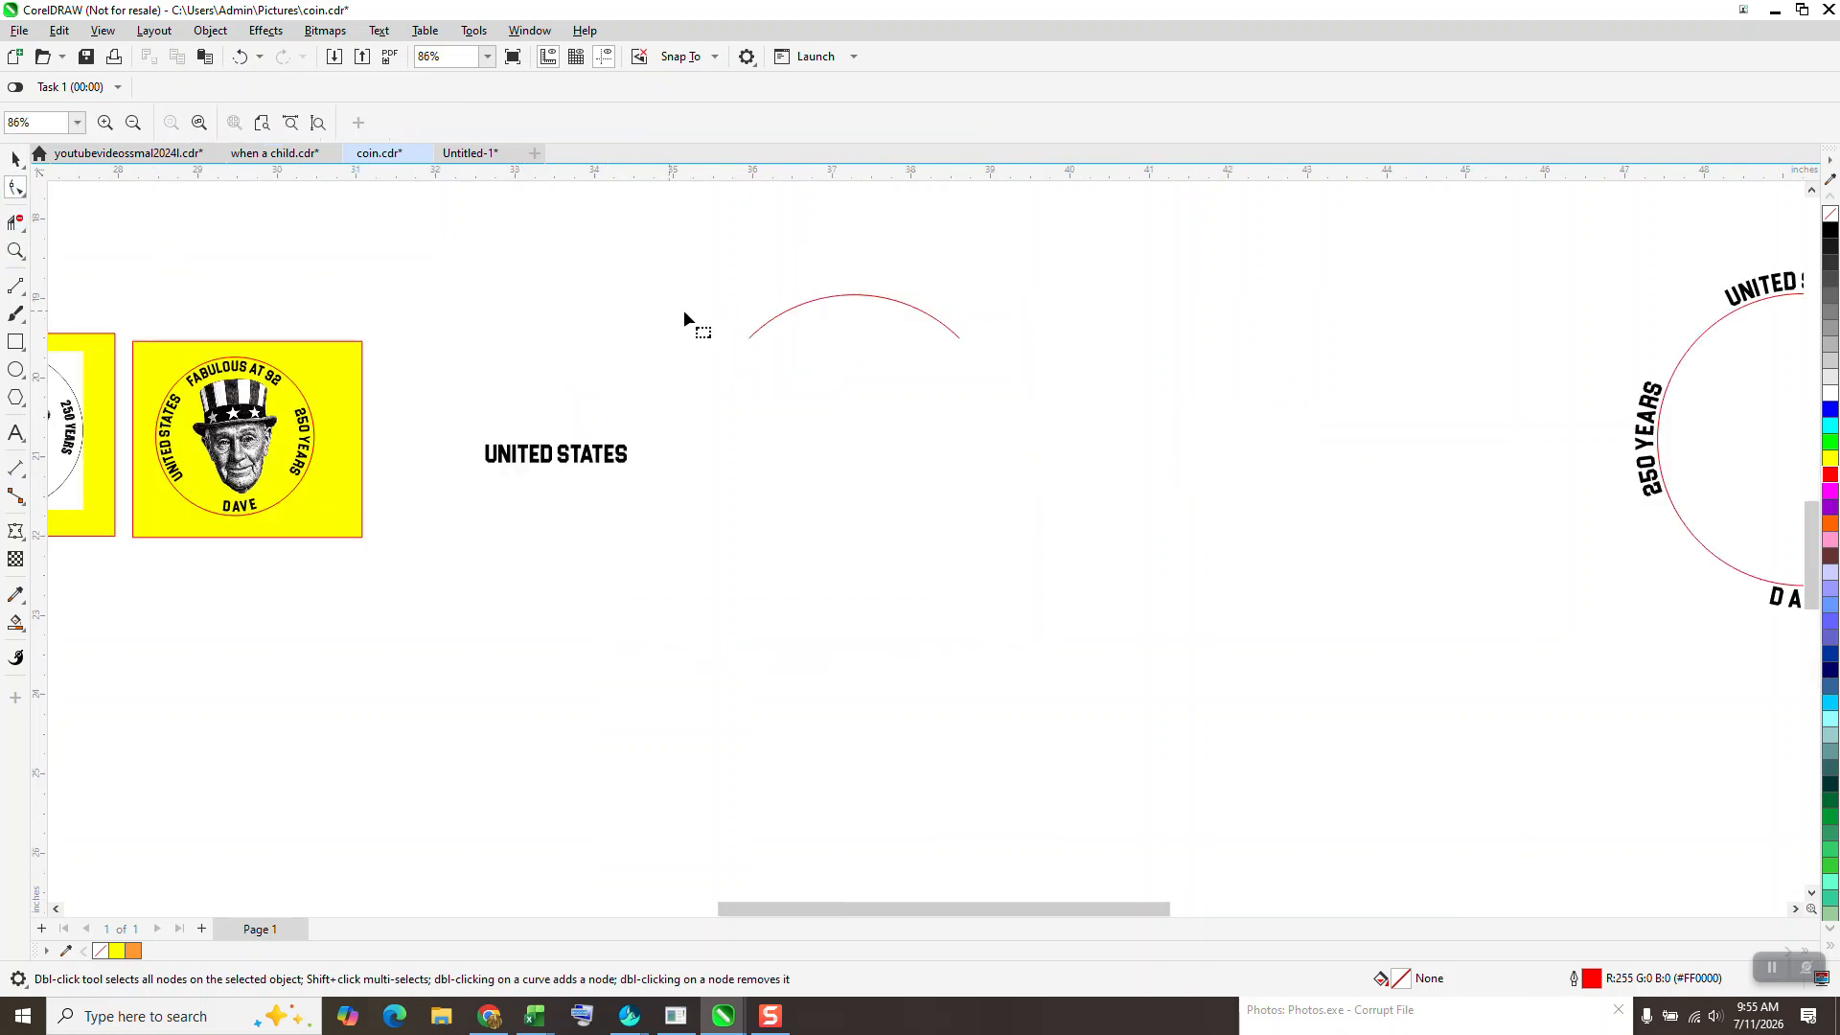
{"action": "left_click", "coordinate": [755, 343]}
{"action": "left_click_drag", "start_coordinate": [700, 261], "coordinate": [1050, 470]}
{"action": "right_click", "coordinate": [961, 345]}
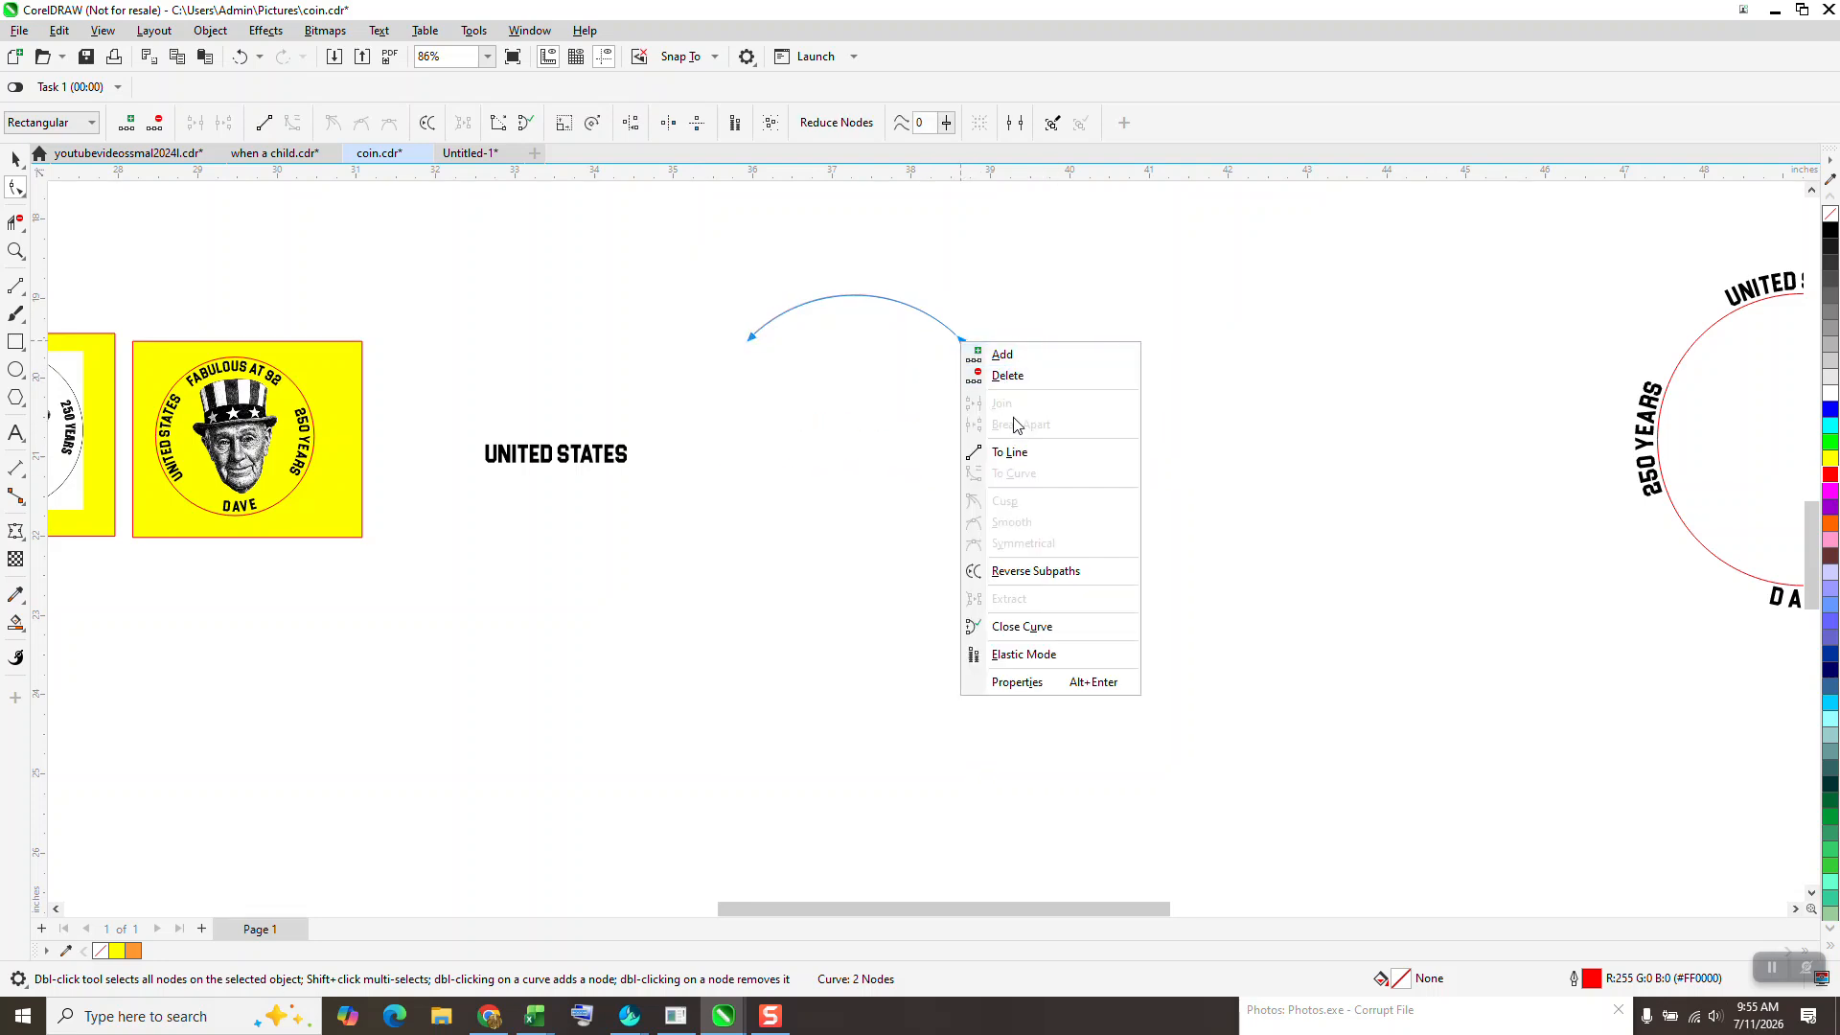
{"action": "left_click", "coordinate": [1026, 571]}
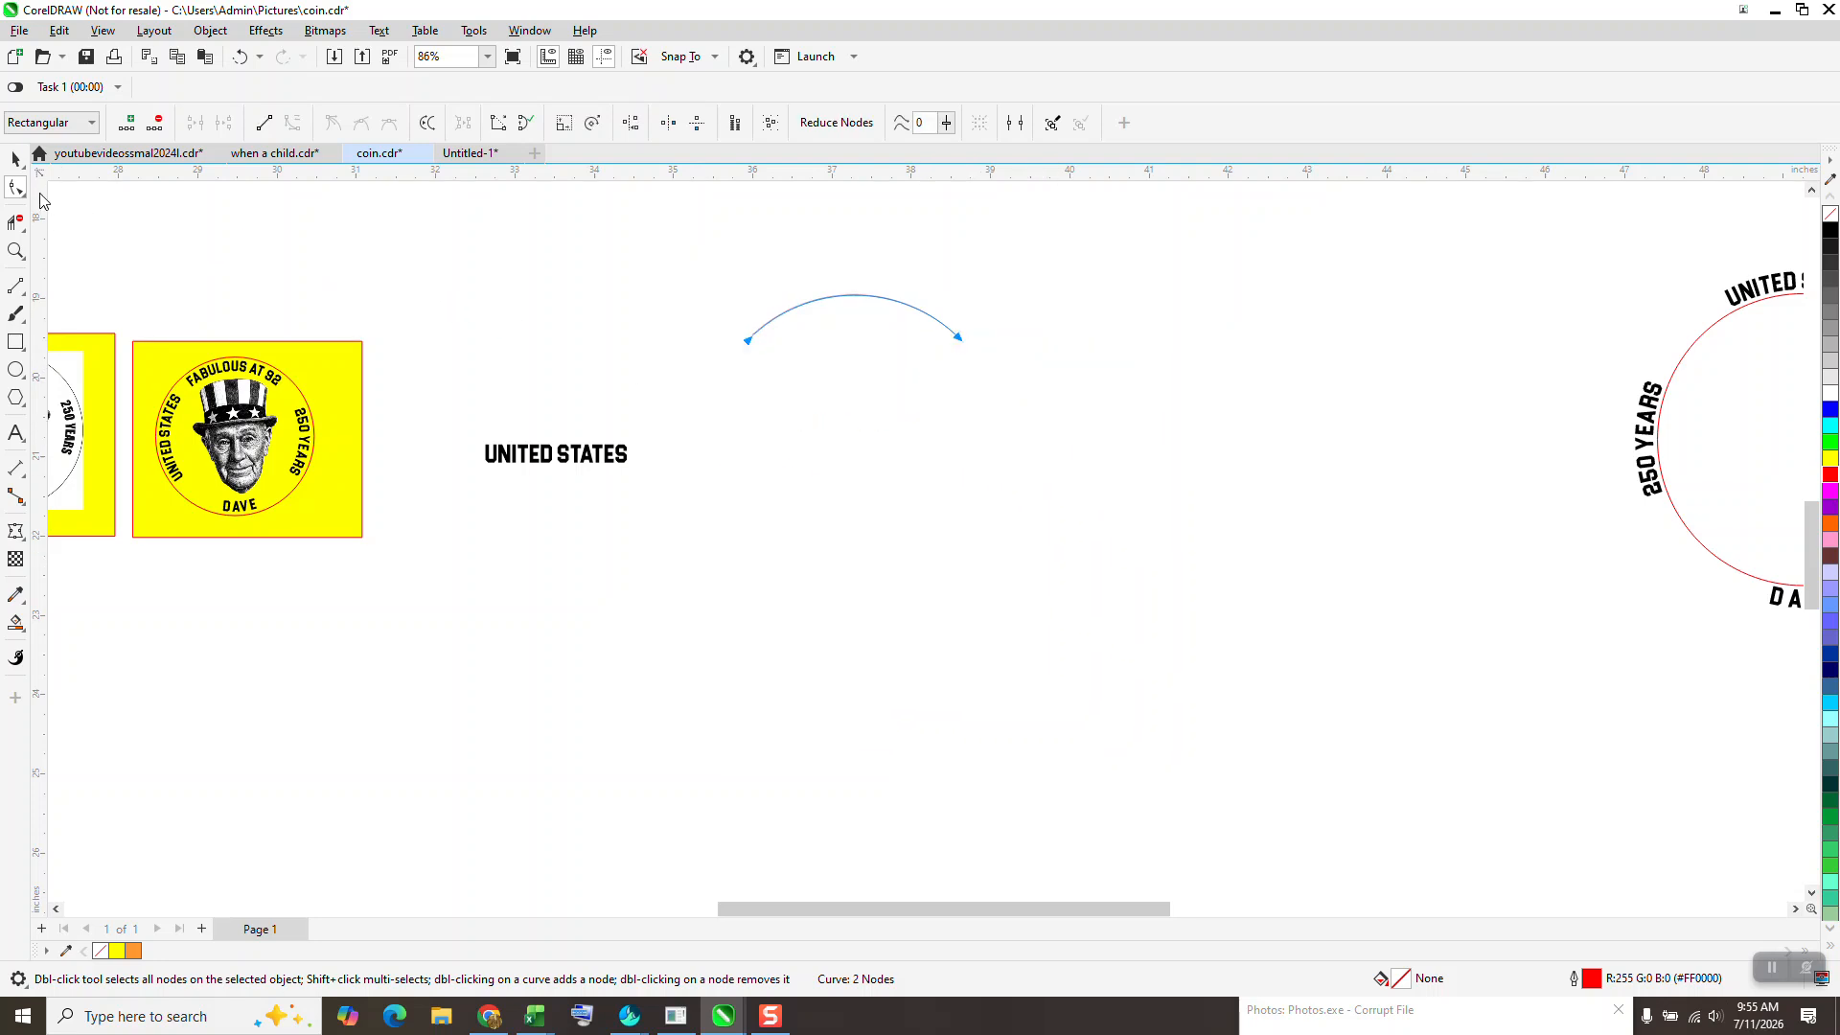
{"action": "left_click", "coordinate": [16, 160]}
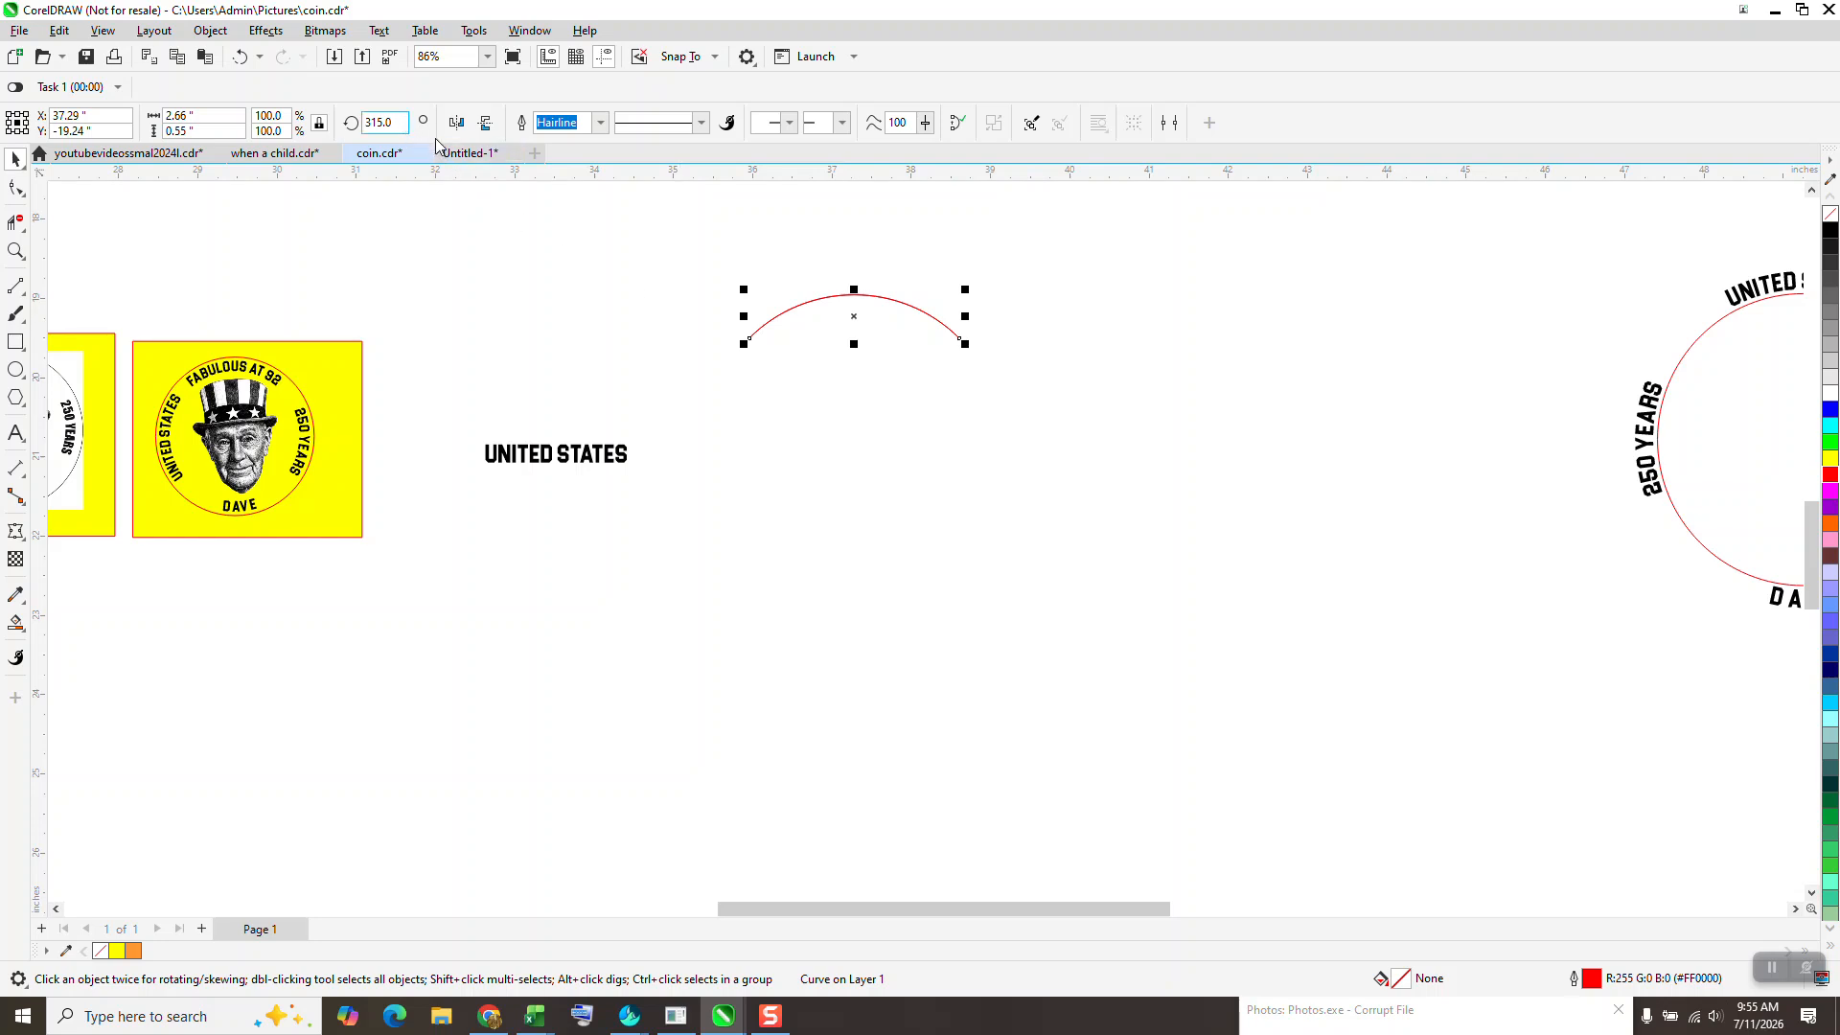
- Try adding a rotated copy and a lowered copy of the top arc
{"action": "key", "text": "Return"}
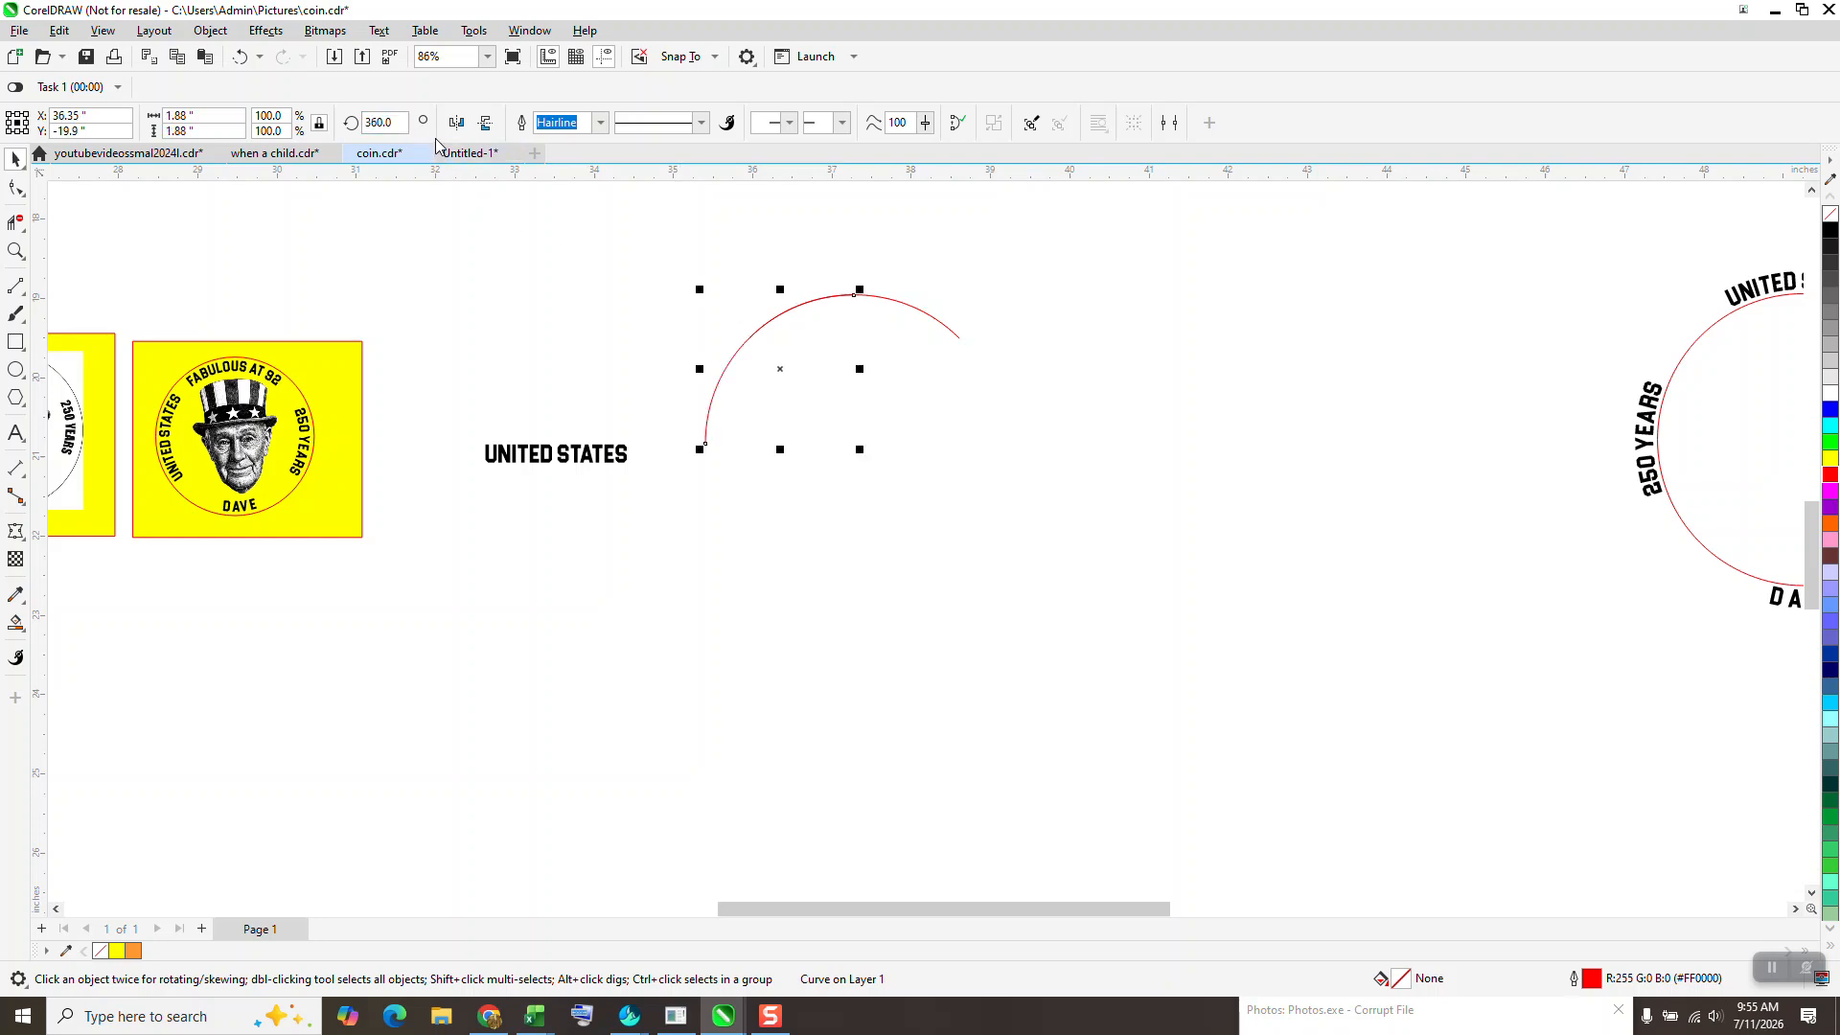
{"action": "left_click", "coordinate": [240, 56]}
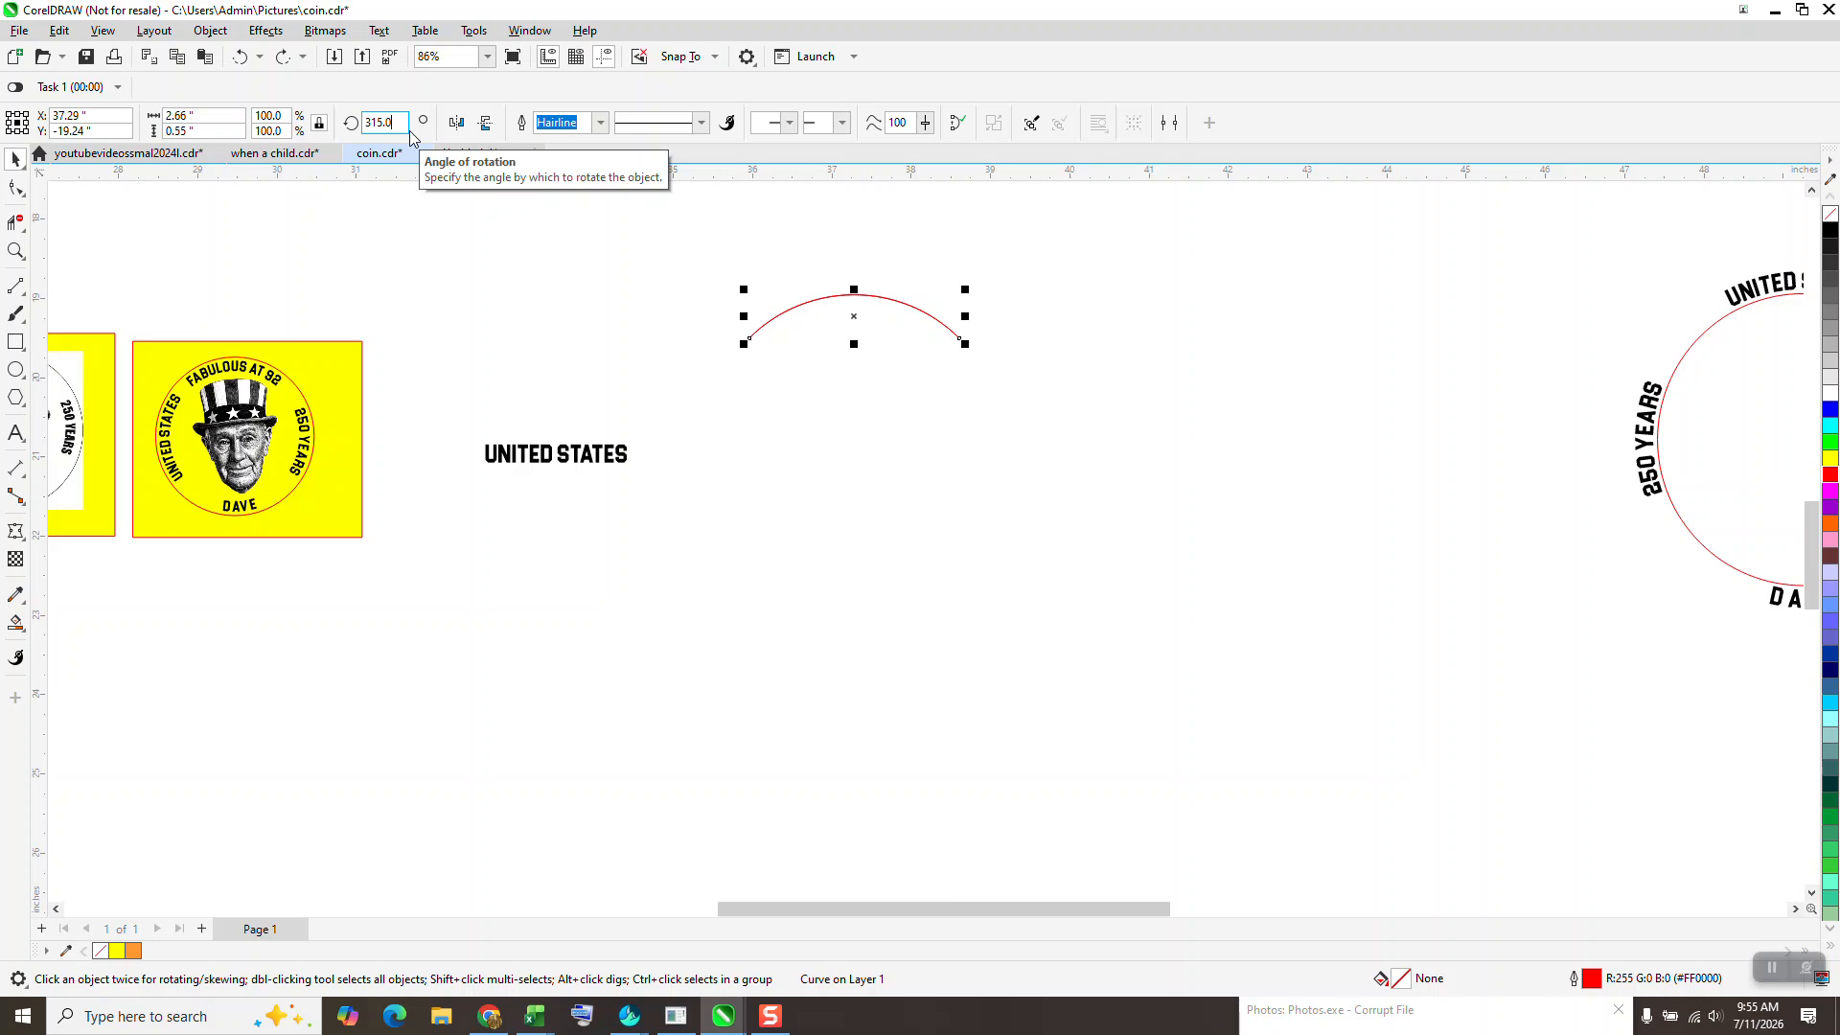
{"action": "key", "text": "Return"}
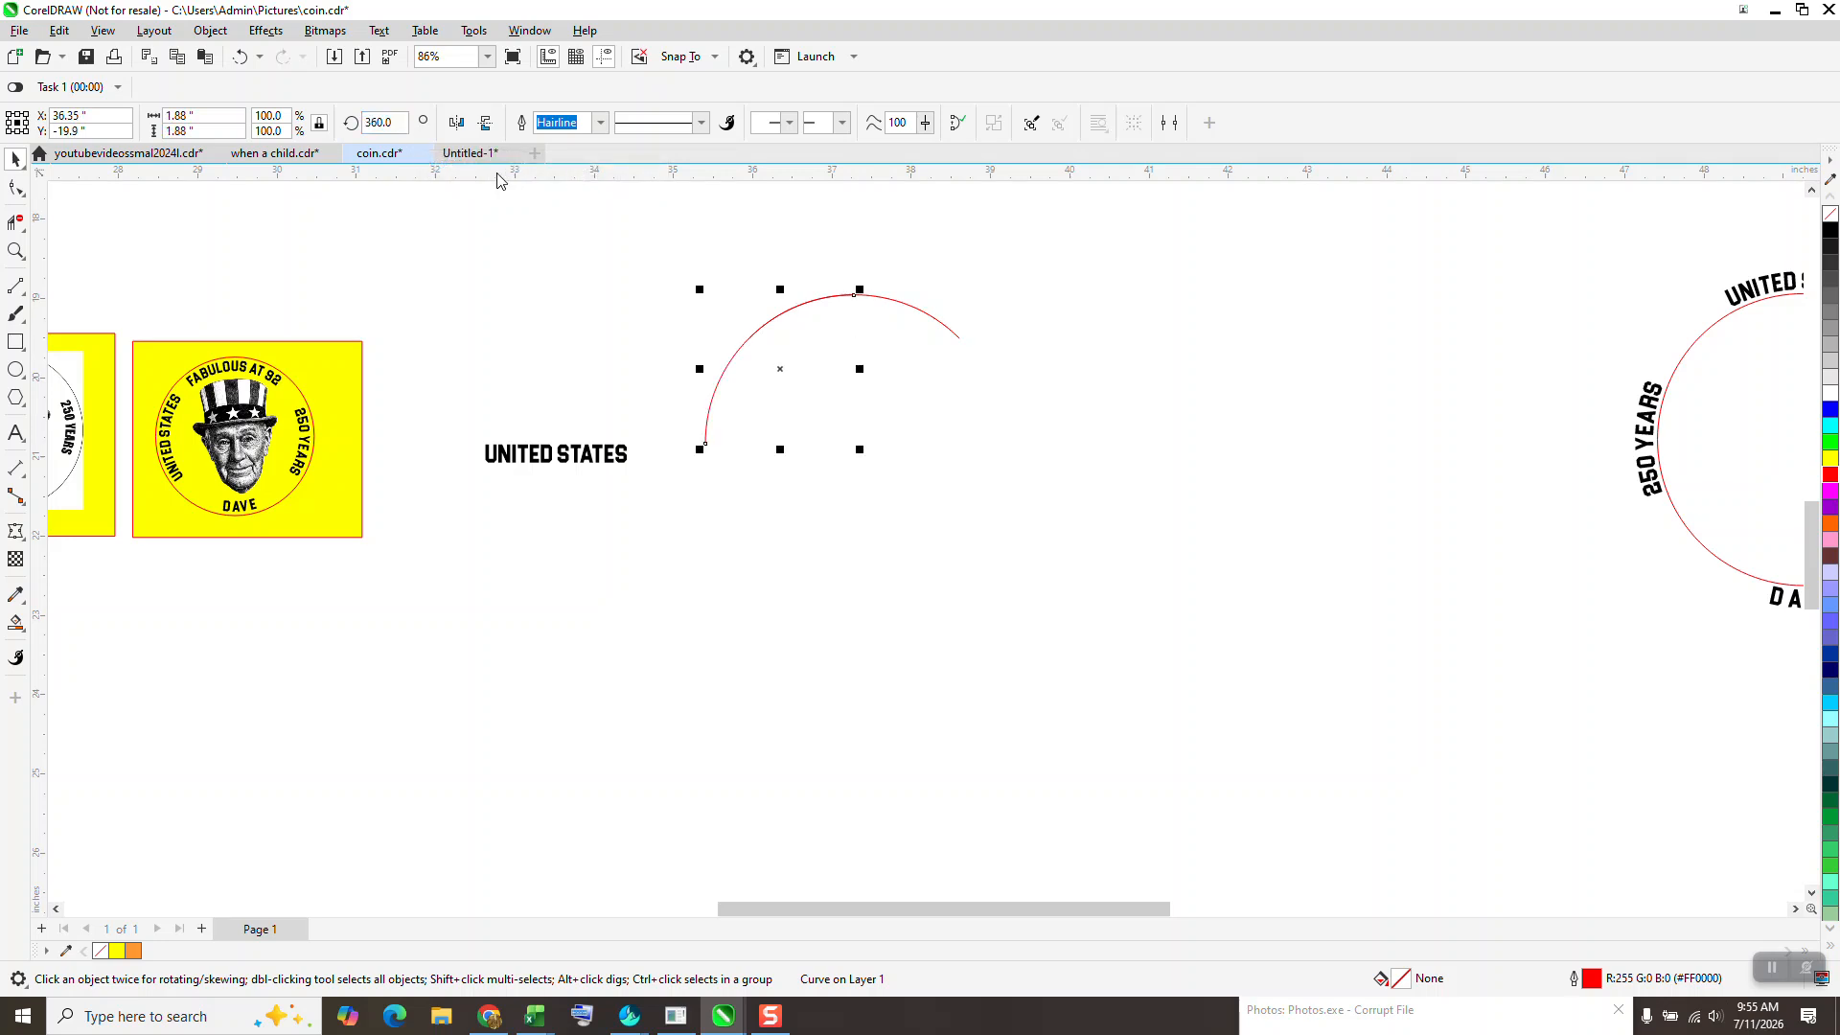
{"action": "left_click", "coordinate": [240, 57]}
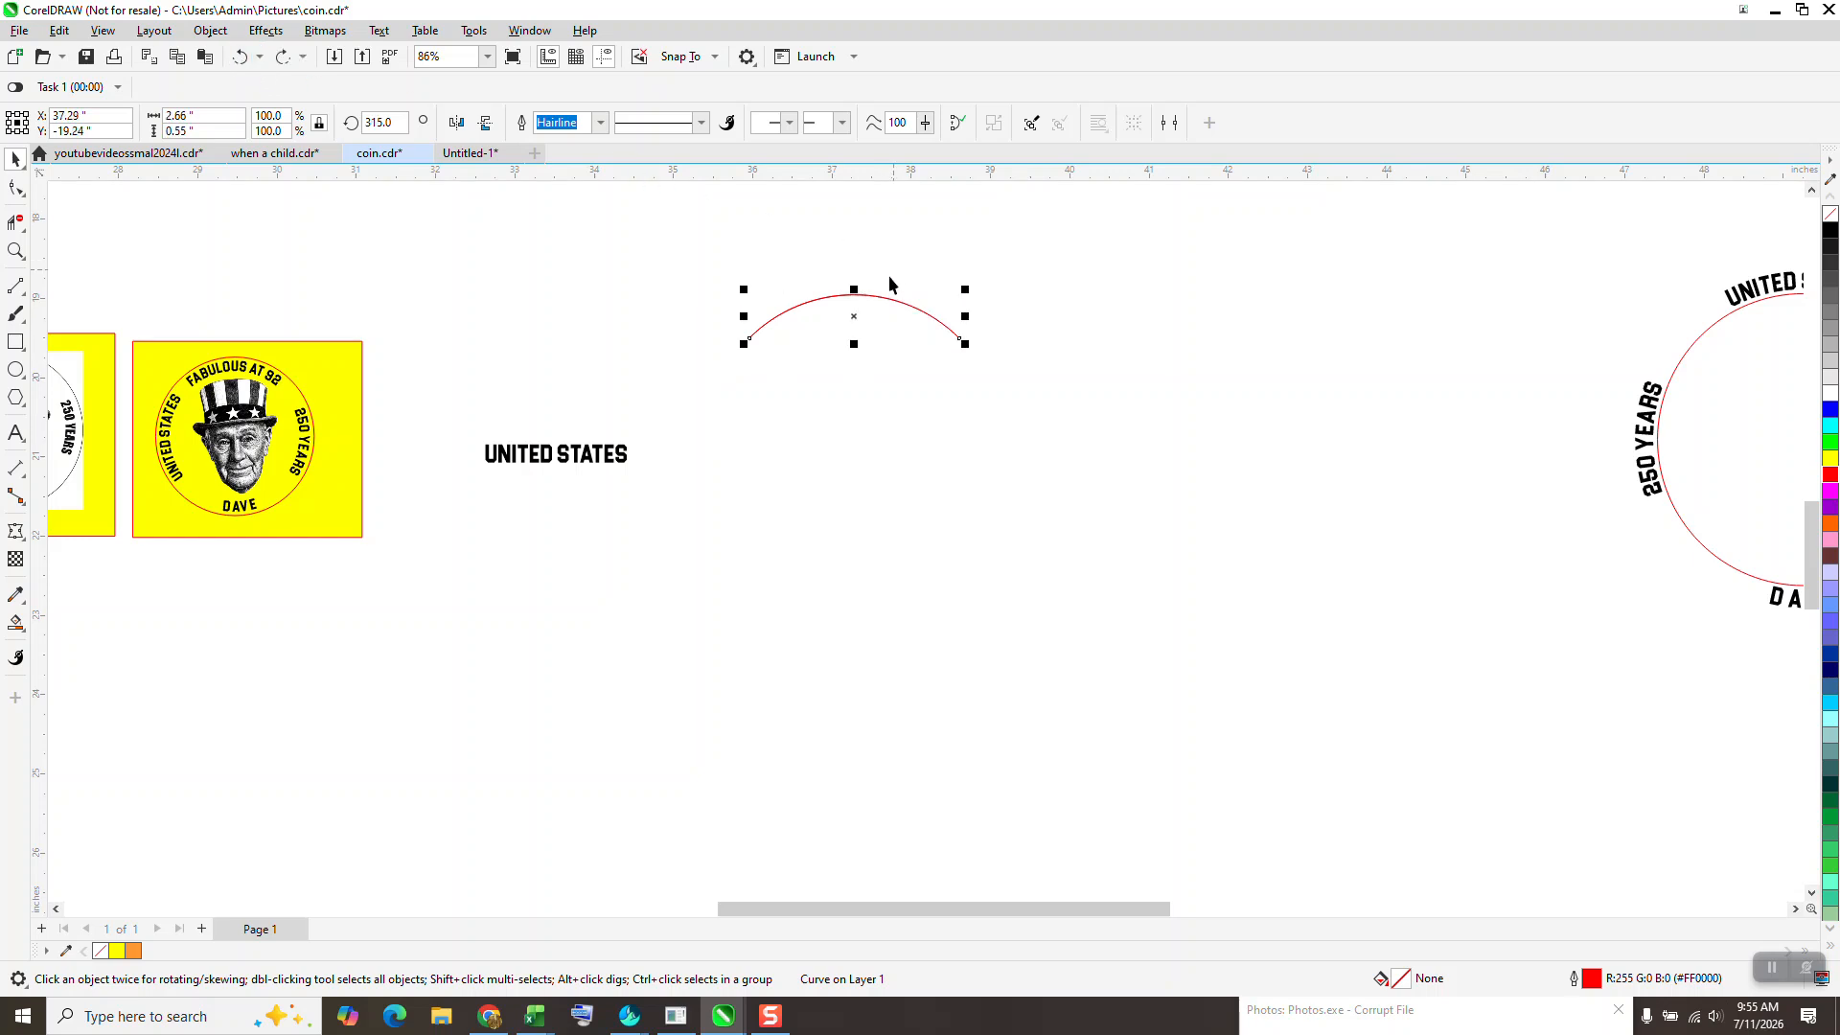
{"action": "left_click_drag", "start_coordinate": [855, 319], "coordinate": [860, 481]}
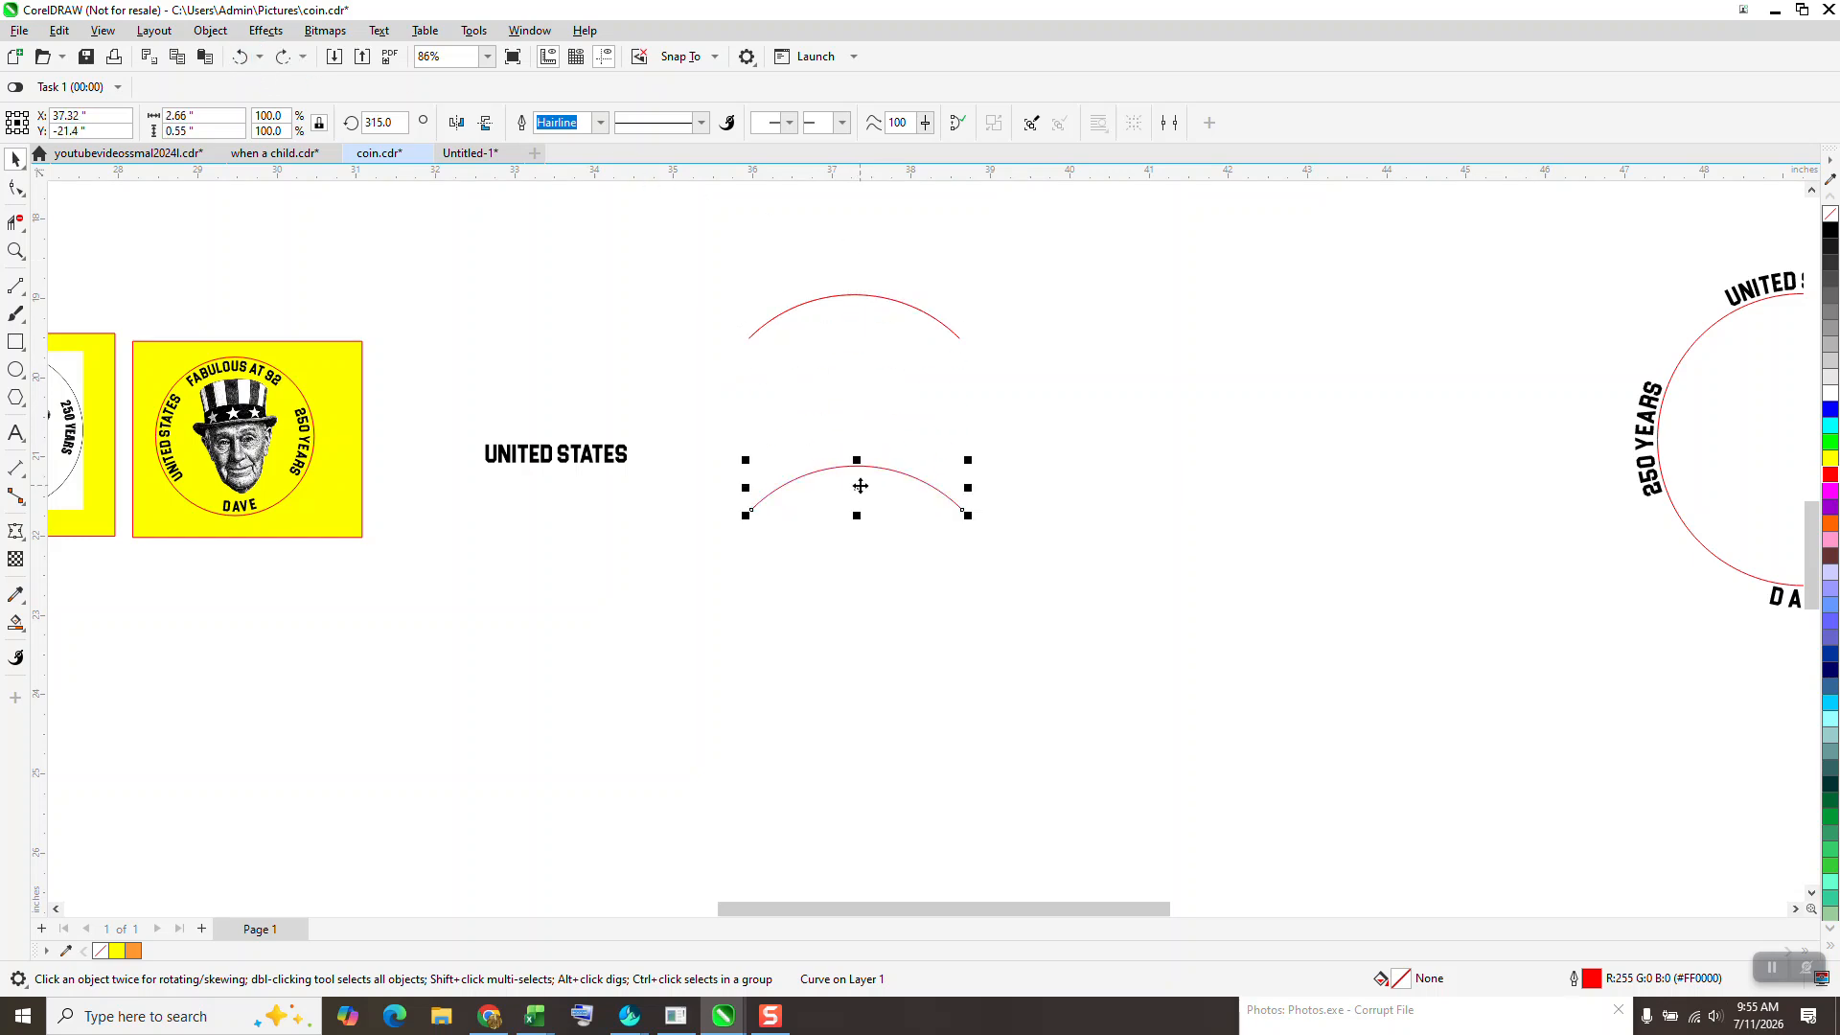
{"action": "key", "text": "Delete"}
- Try adding a copy of the top arc rotated by 90 degrees
{"action": "left_click", "coordinate": [857, 297]}
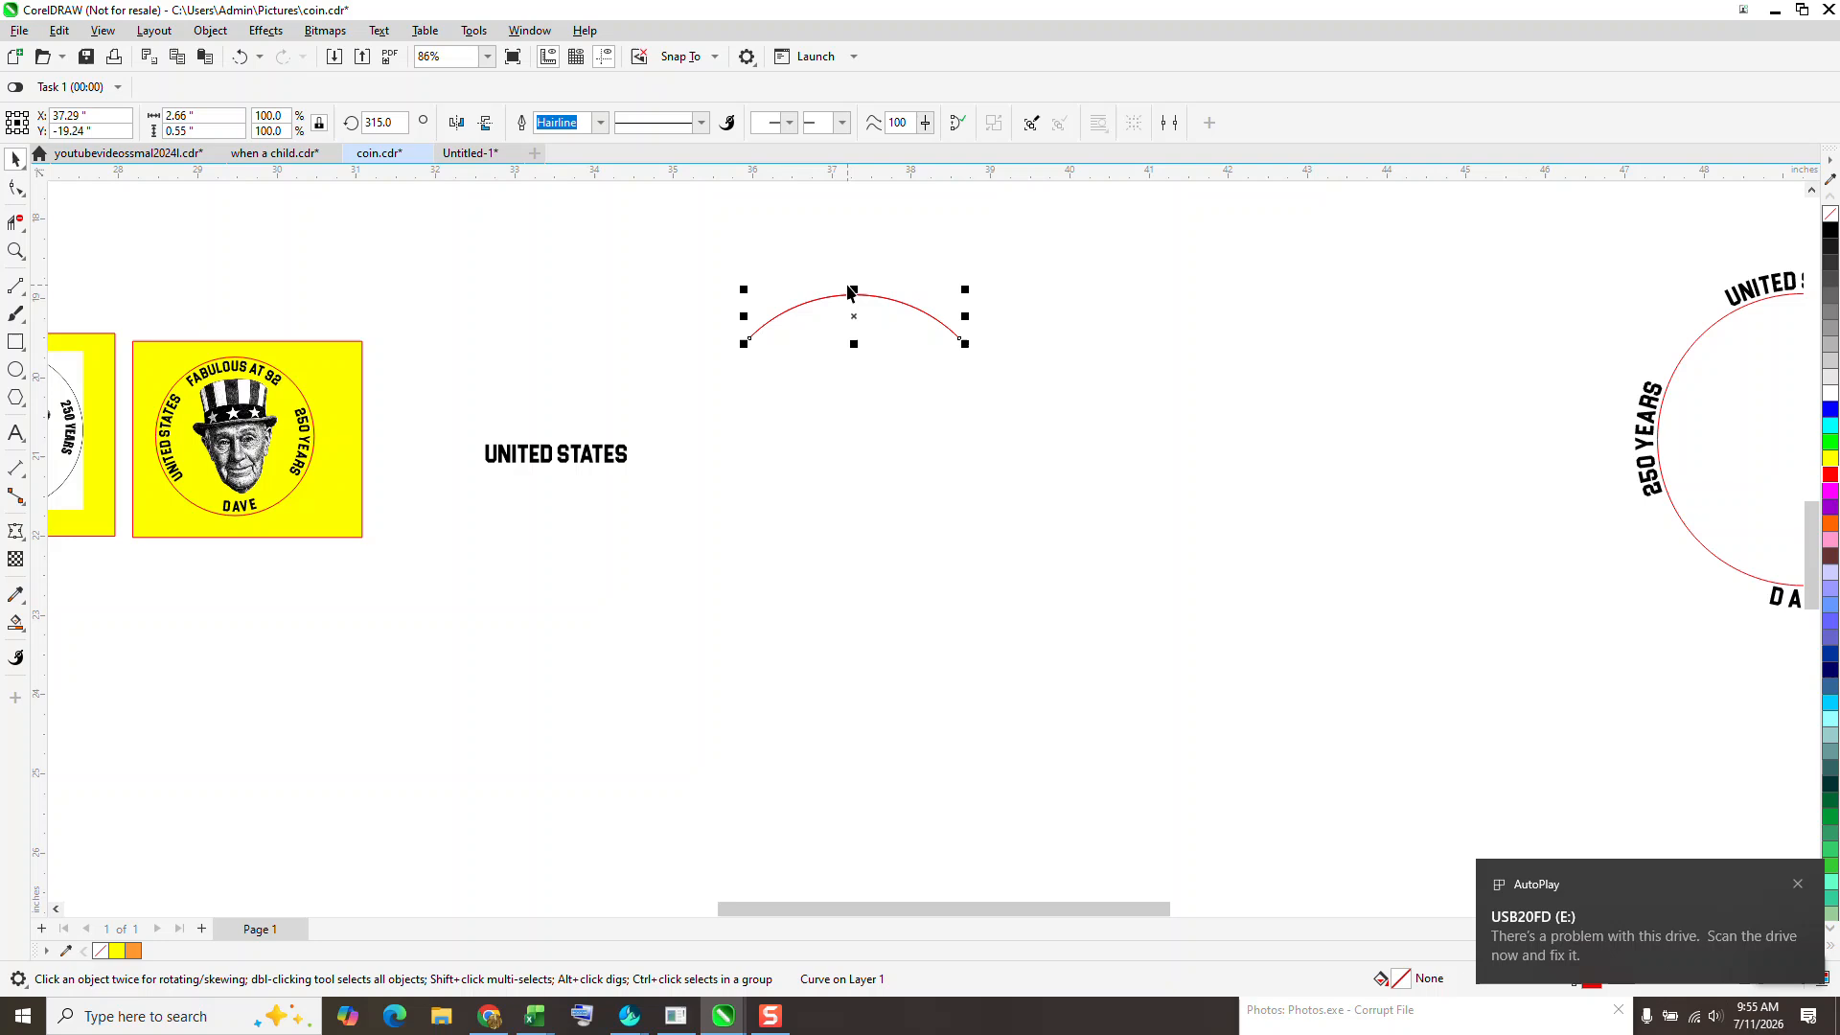
{"action": "double_click", "coordinate": [381, 123]}
{"action": "type", "text": "90"}
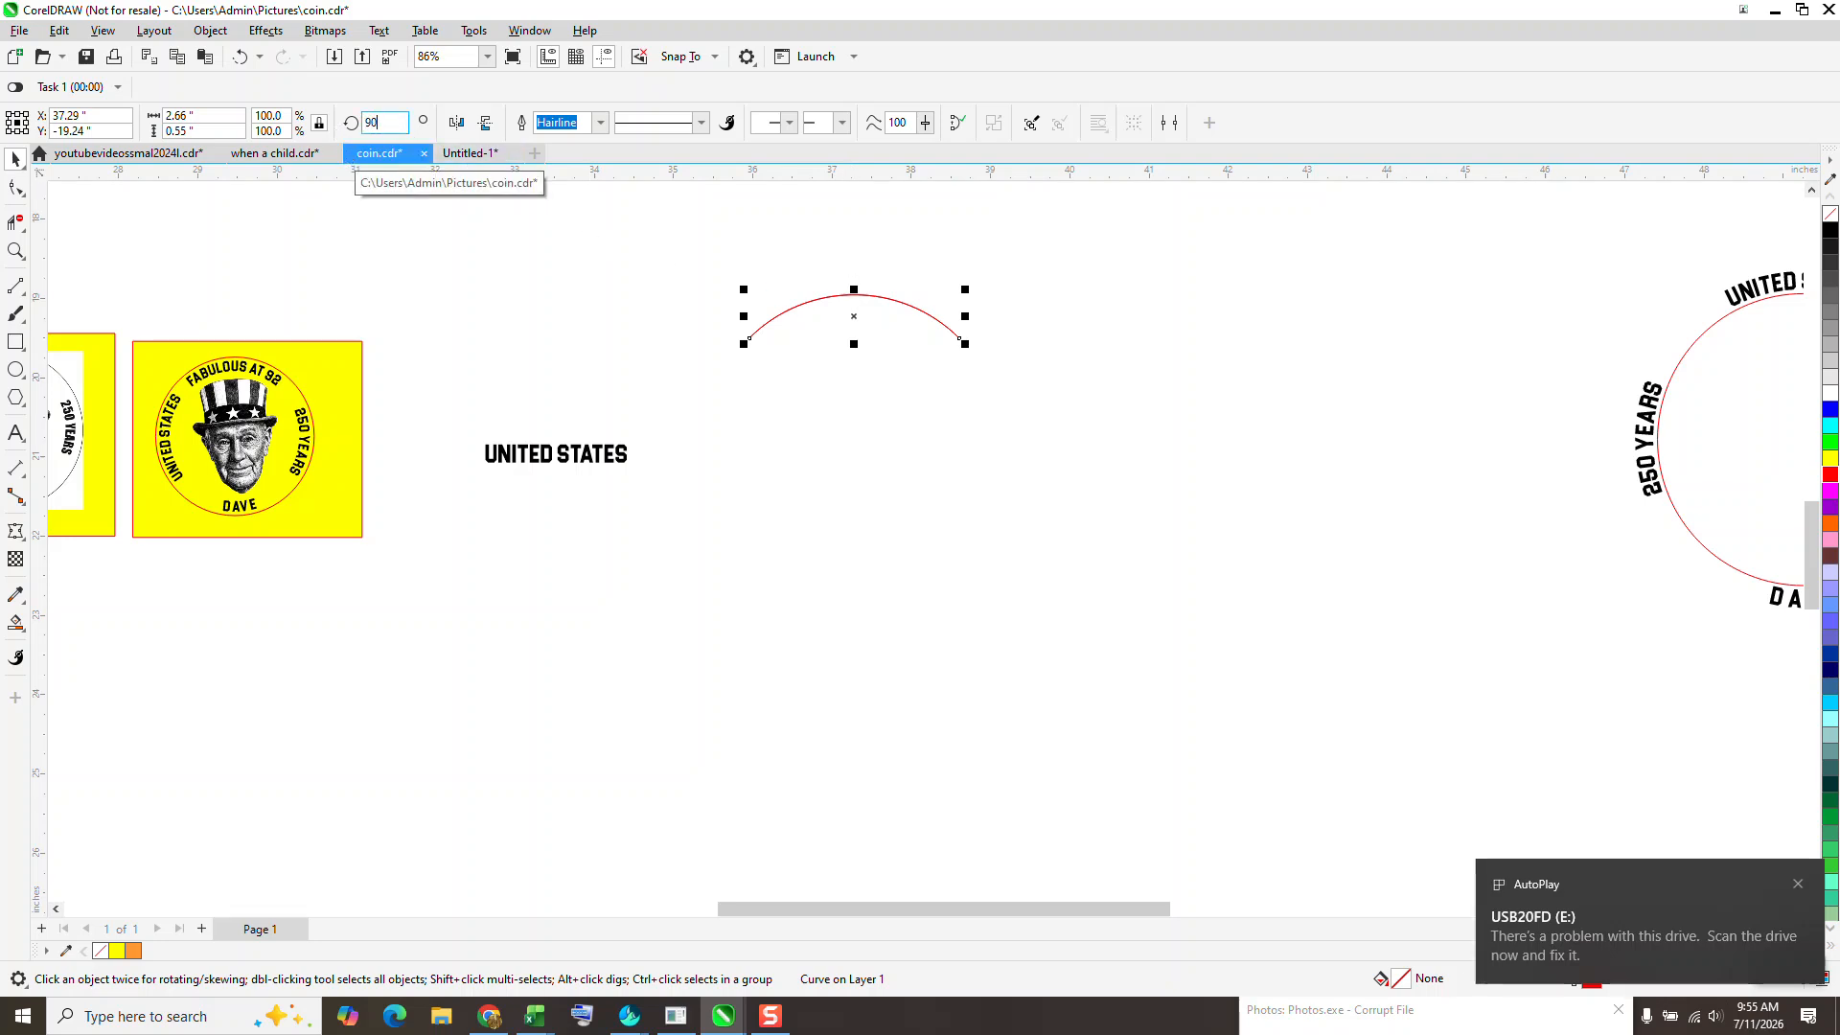
{"action": "key", "text": "Return"}
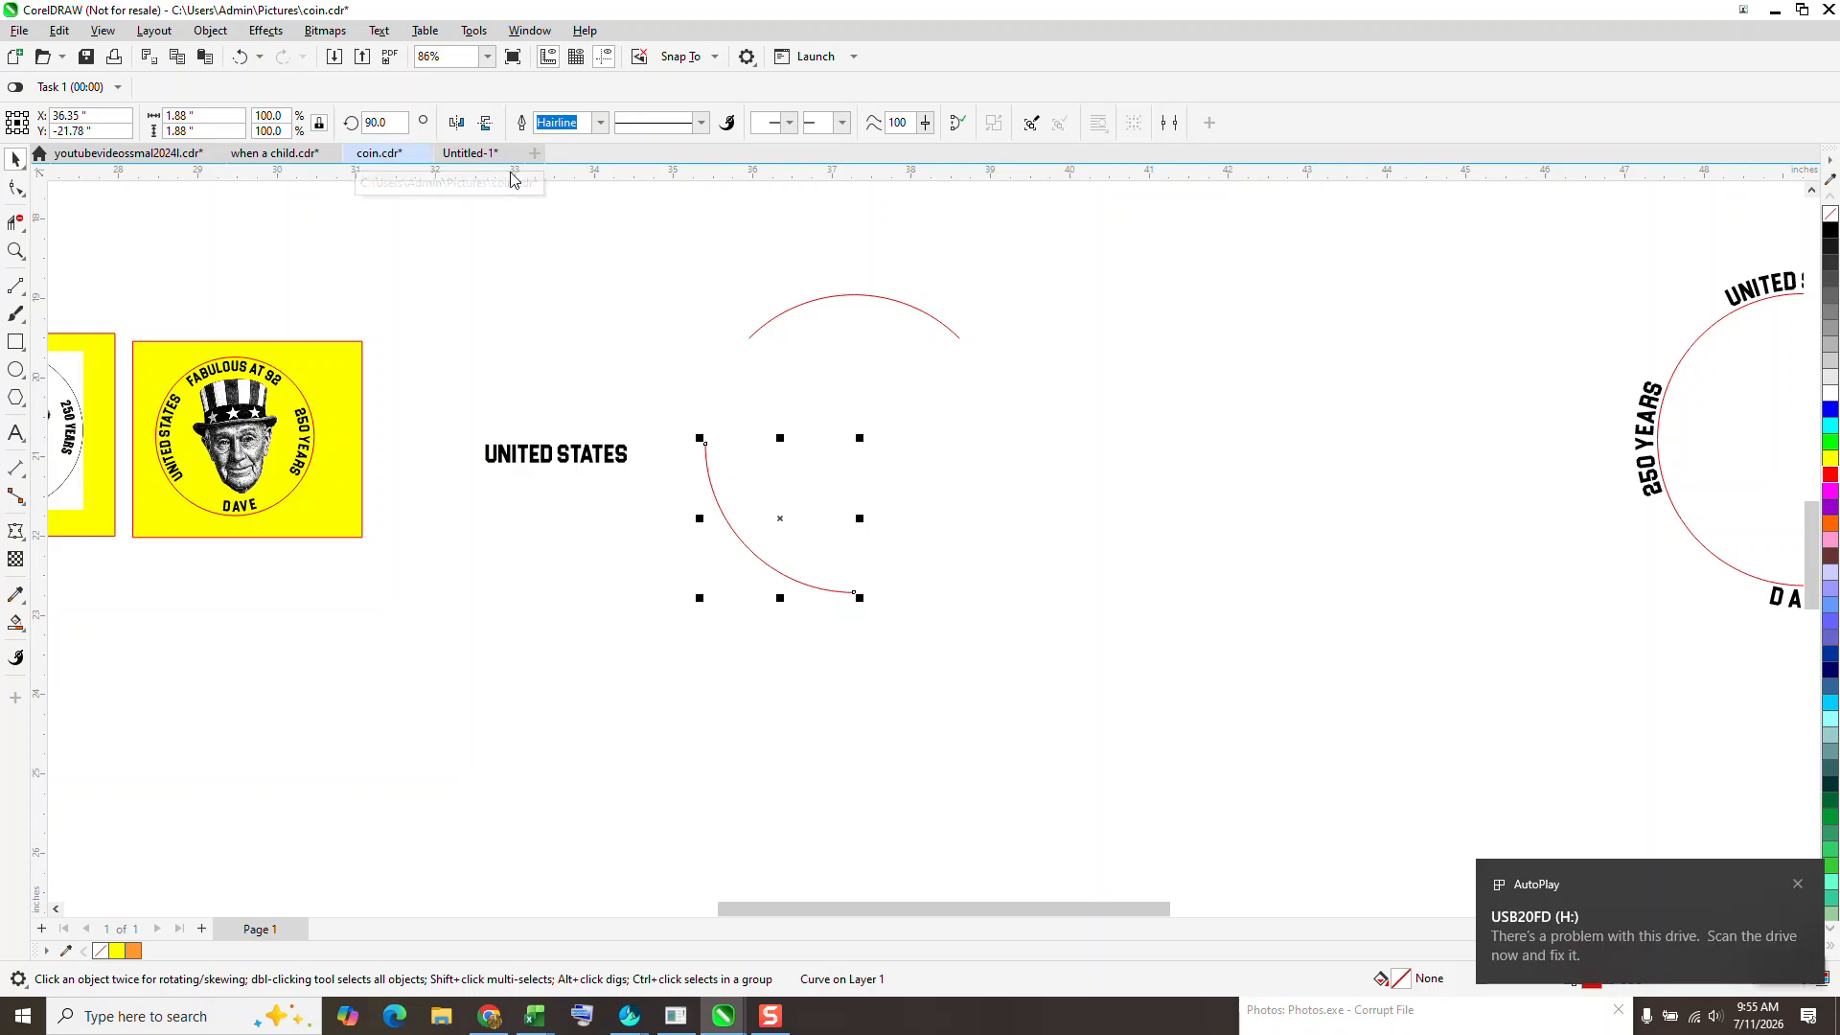
{"action": "left_click", "coordinate": [518, 190]}
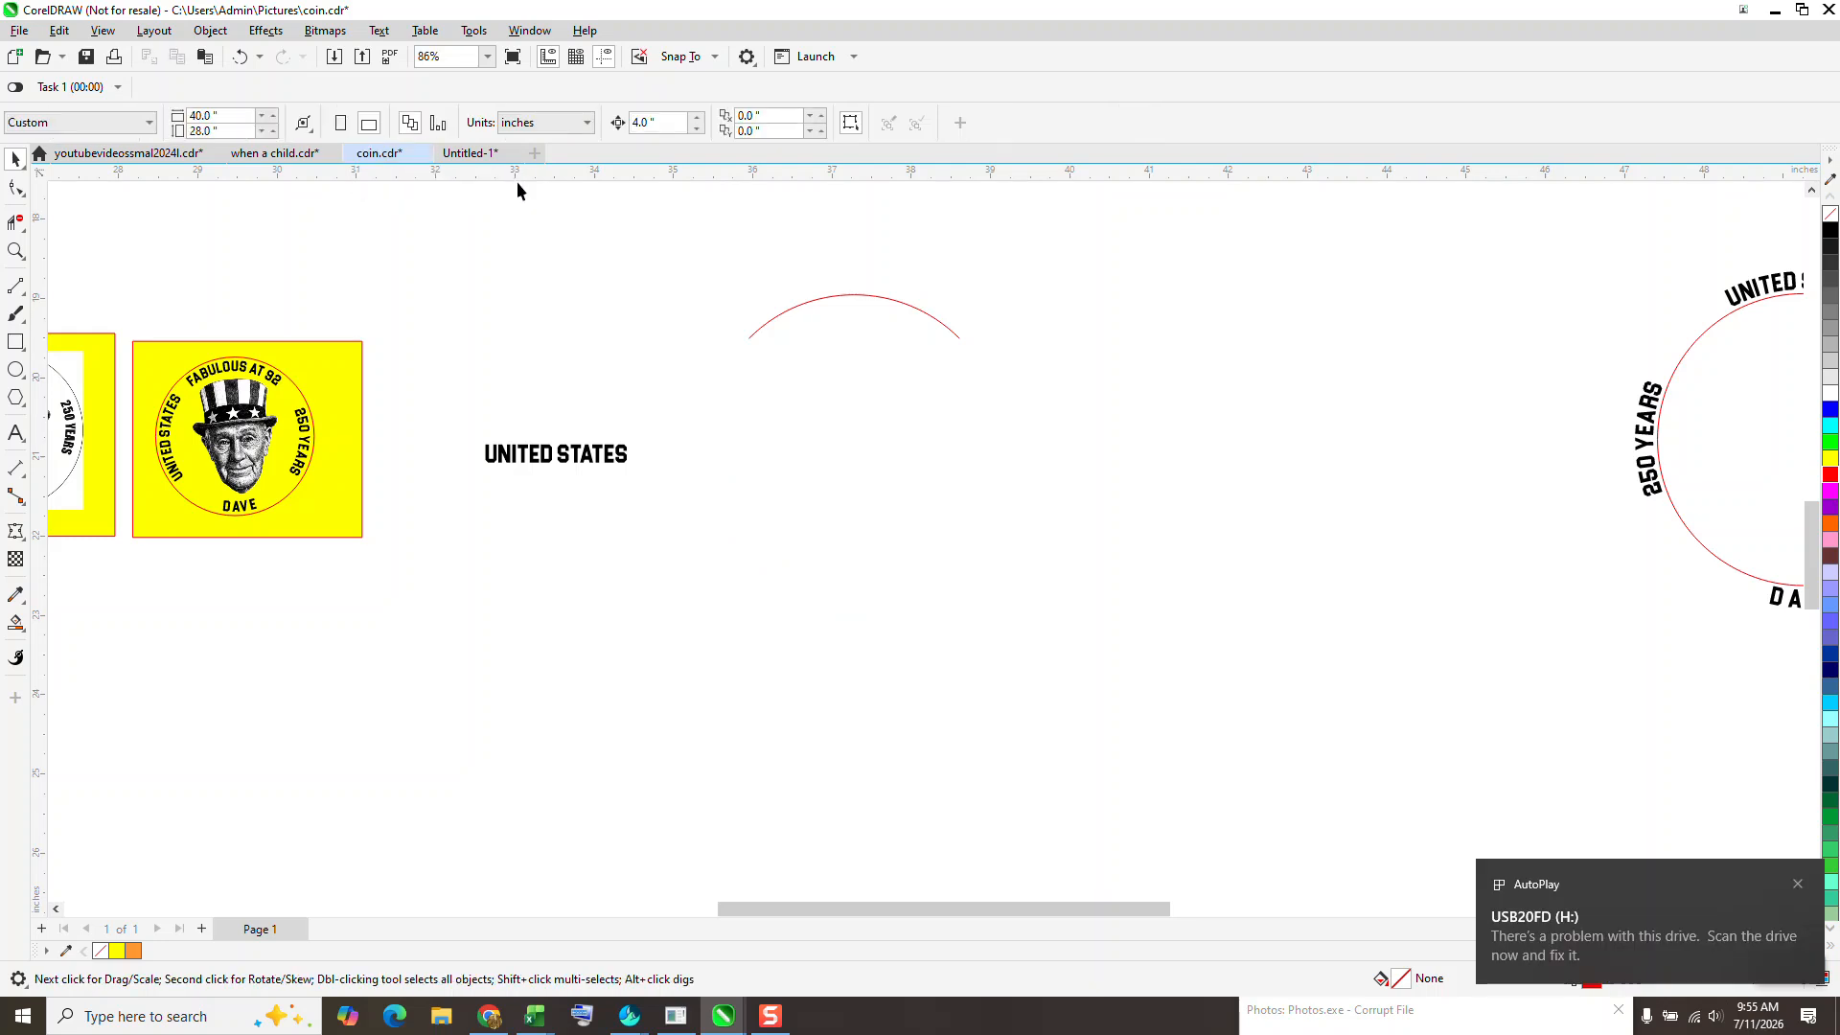
- Rotate a copy of the top arc by -90 degrees and repeat it twice to complete the circle
{"action": "left_click", "coordinate": [830, 295]}
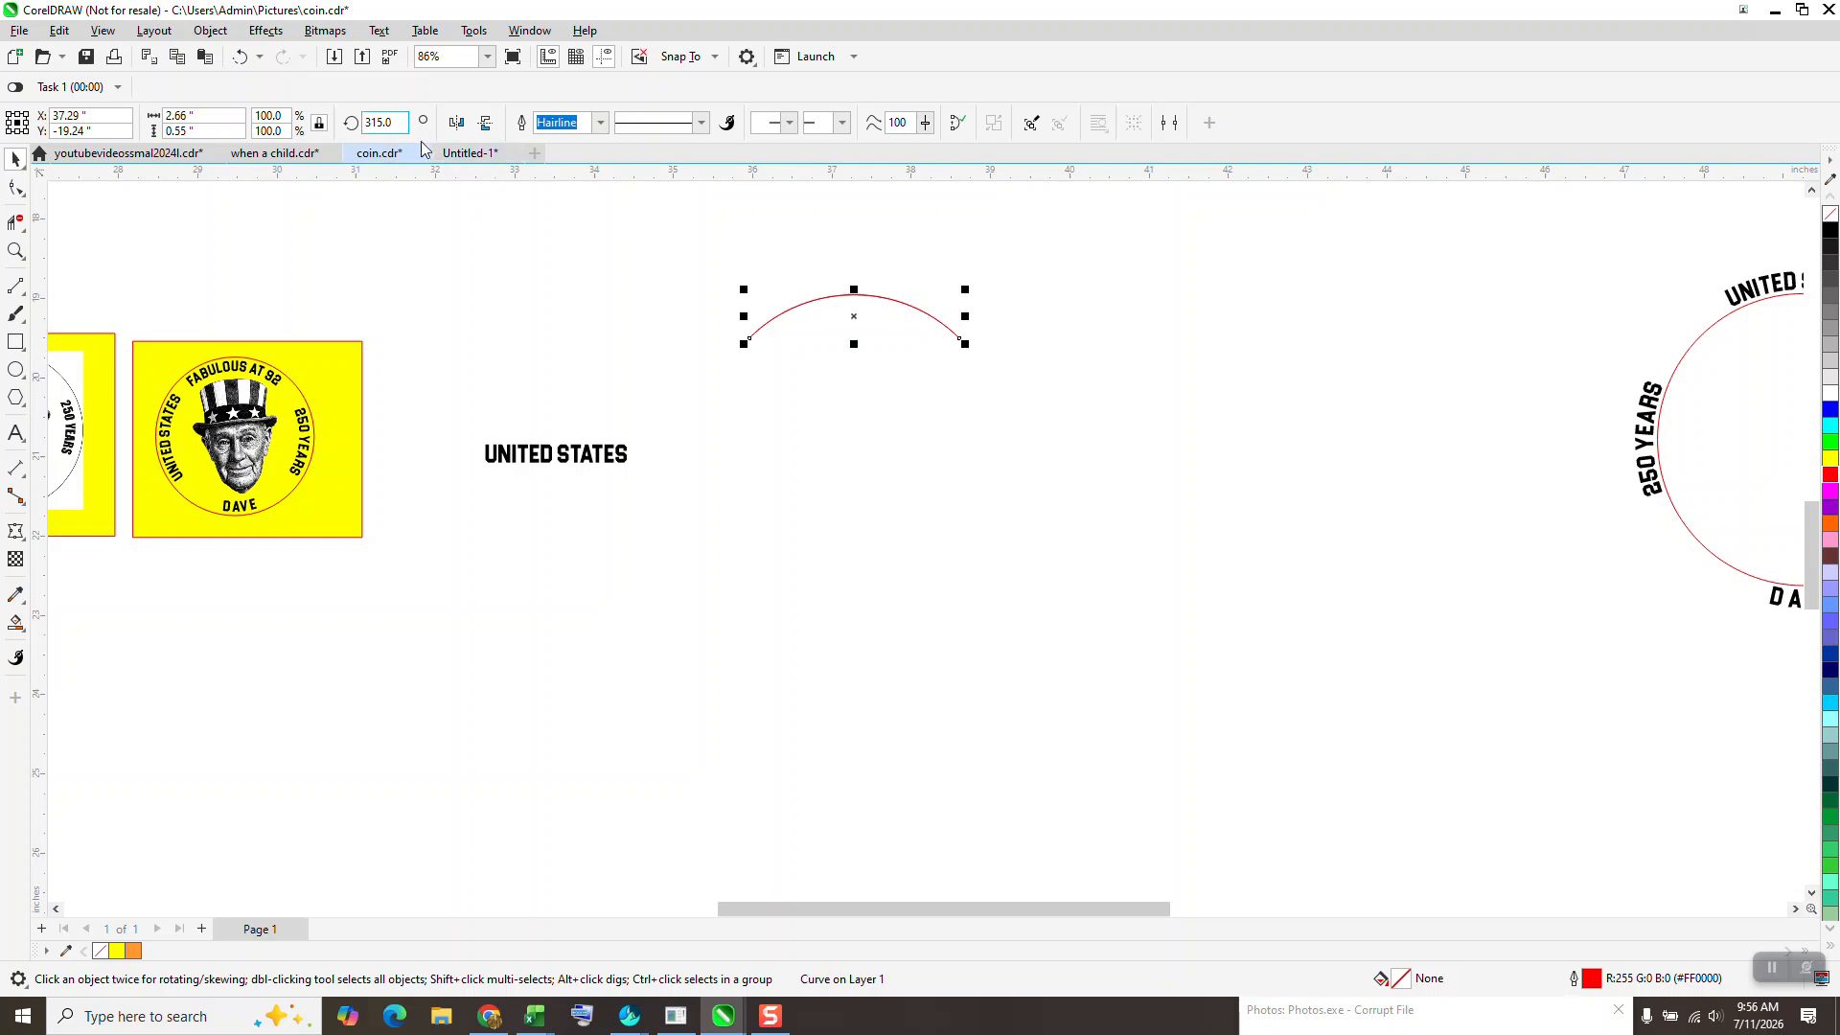
{"action": "key", "text": "BackSpace"}
{"action": "type", "text": "-90"}
{"action": "key", "text": "Return"}
{"action": "key", "text": "ctrl+r"}
{"action": "key", "text": "ctrl+r"}
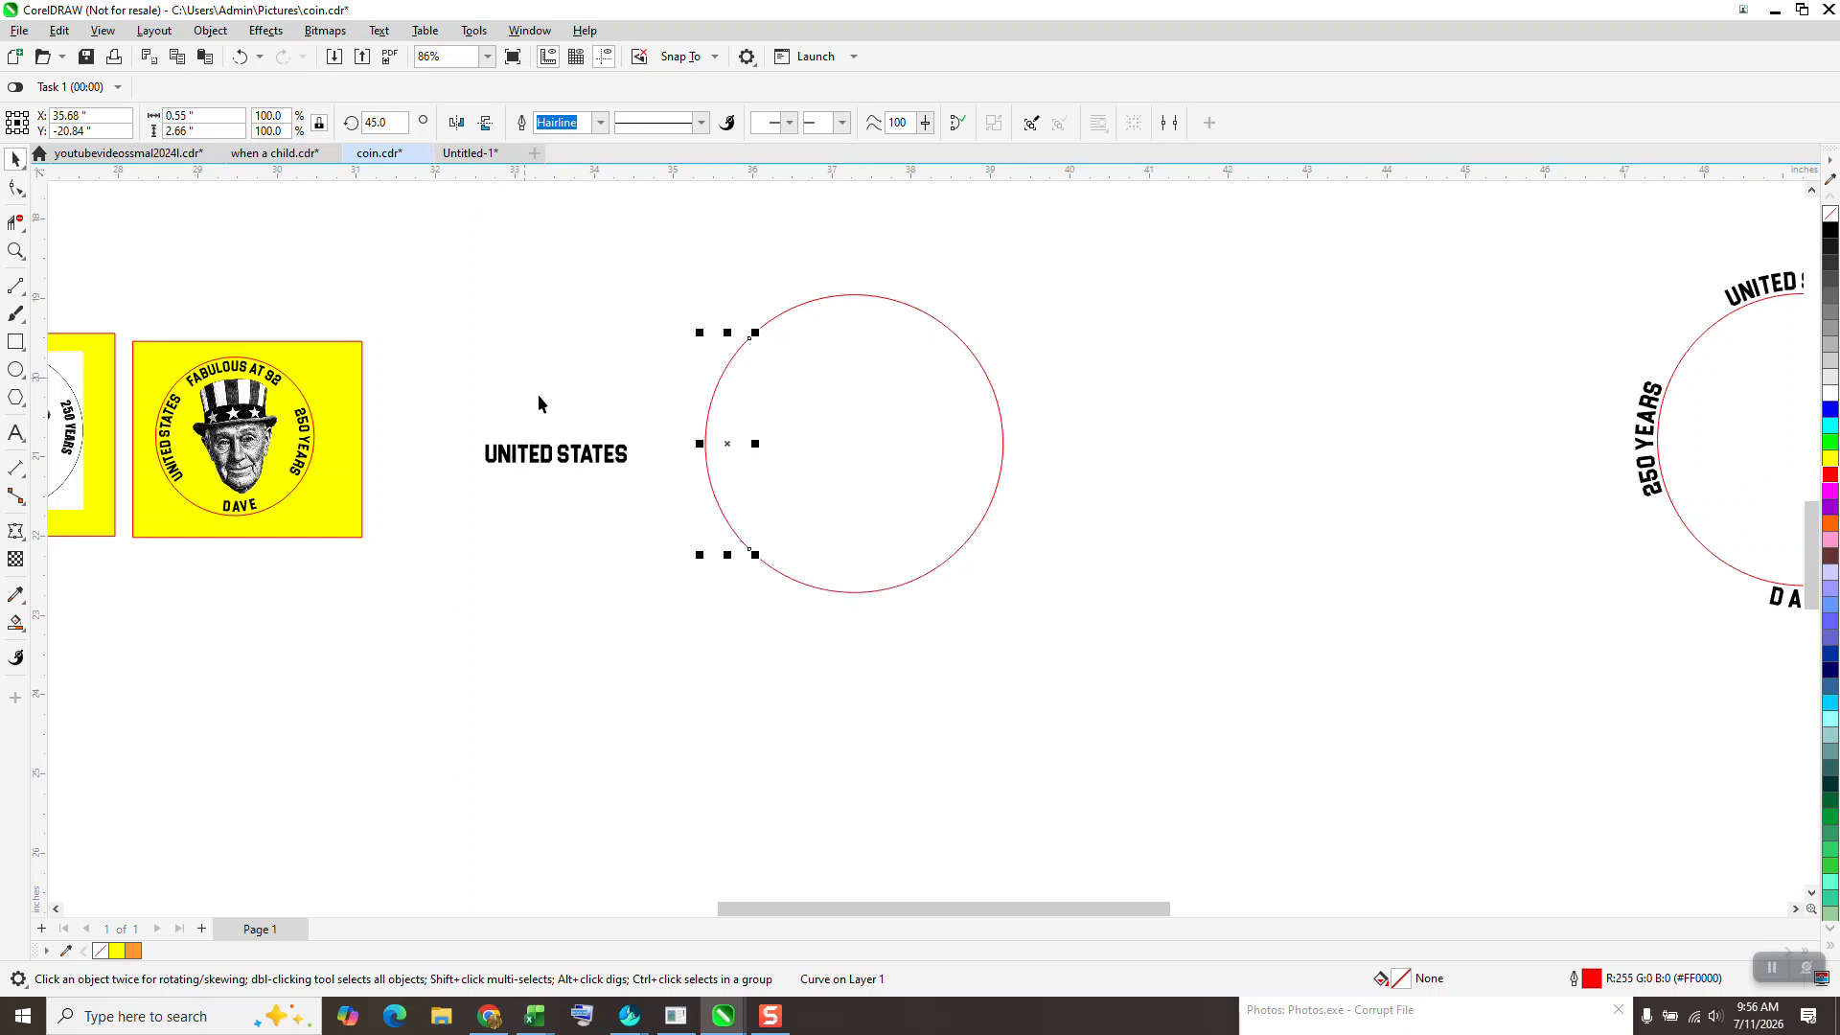
- Move the UNITED STATES text beside the circle and fit it centred to the left arc
{"action": "left_click_drag", "start_coordinate": [563, 450], "coordinate": [621, 442]}
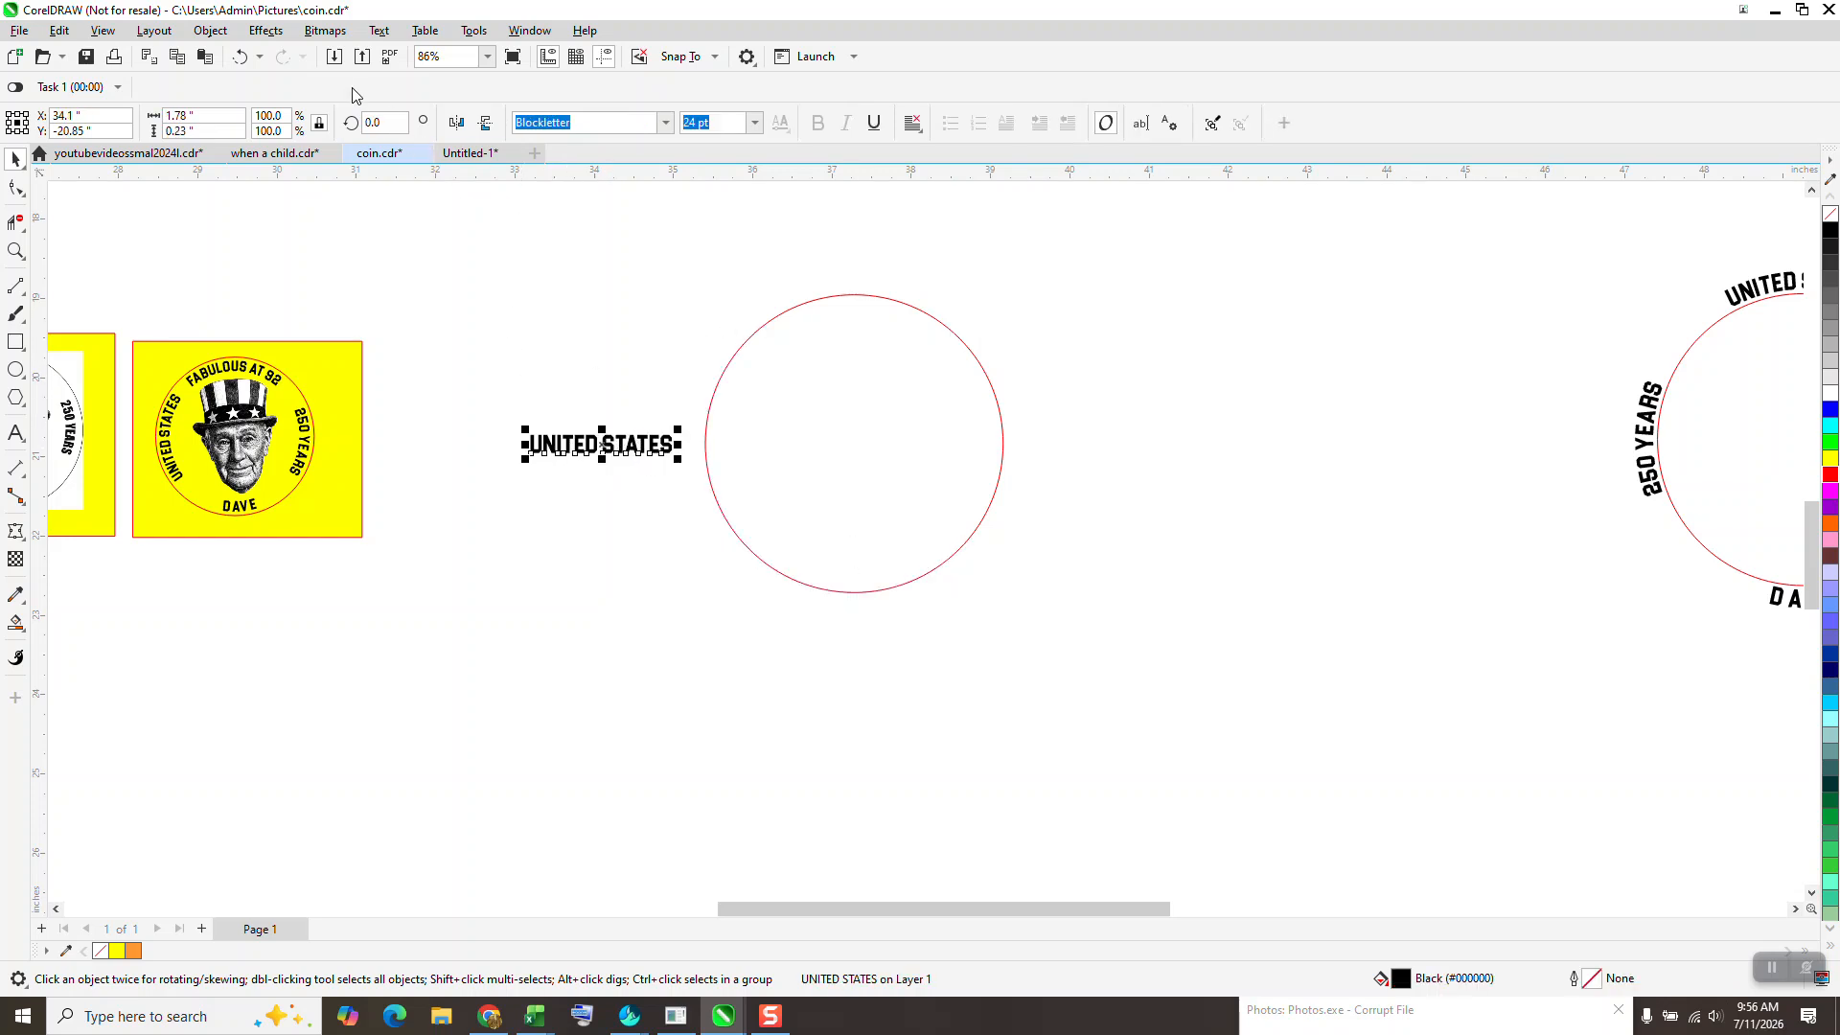
{"action": "left_click", "coordinate": [379, 30]}
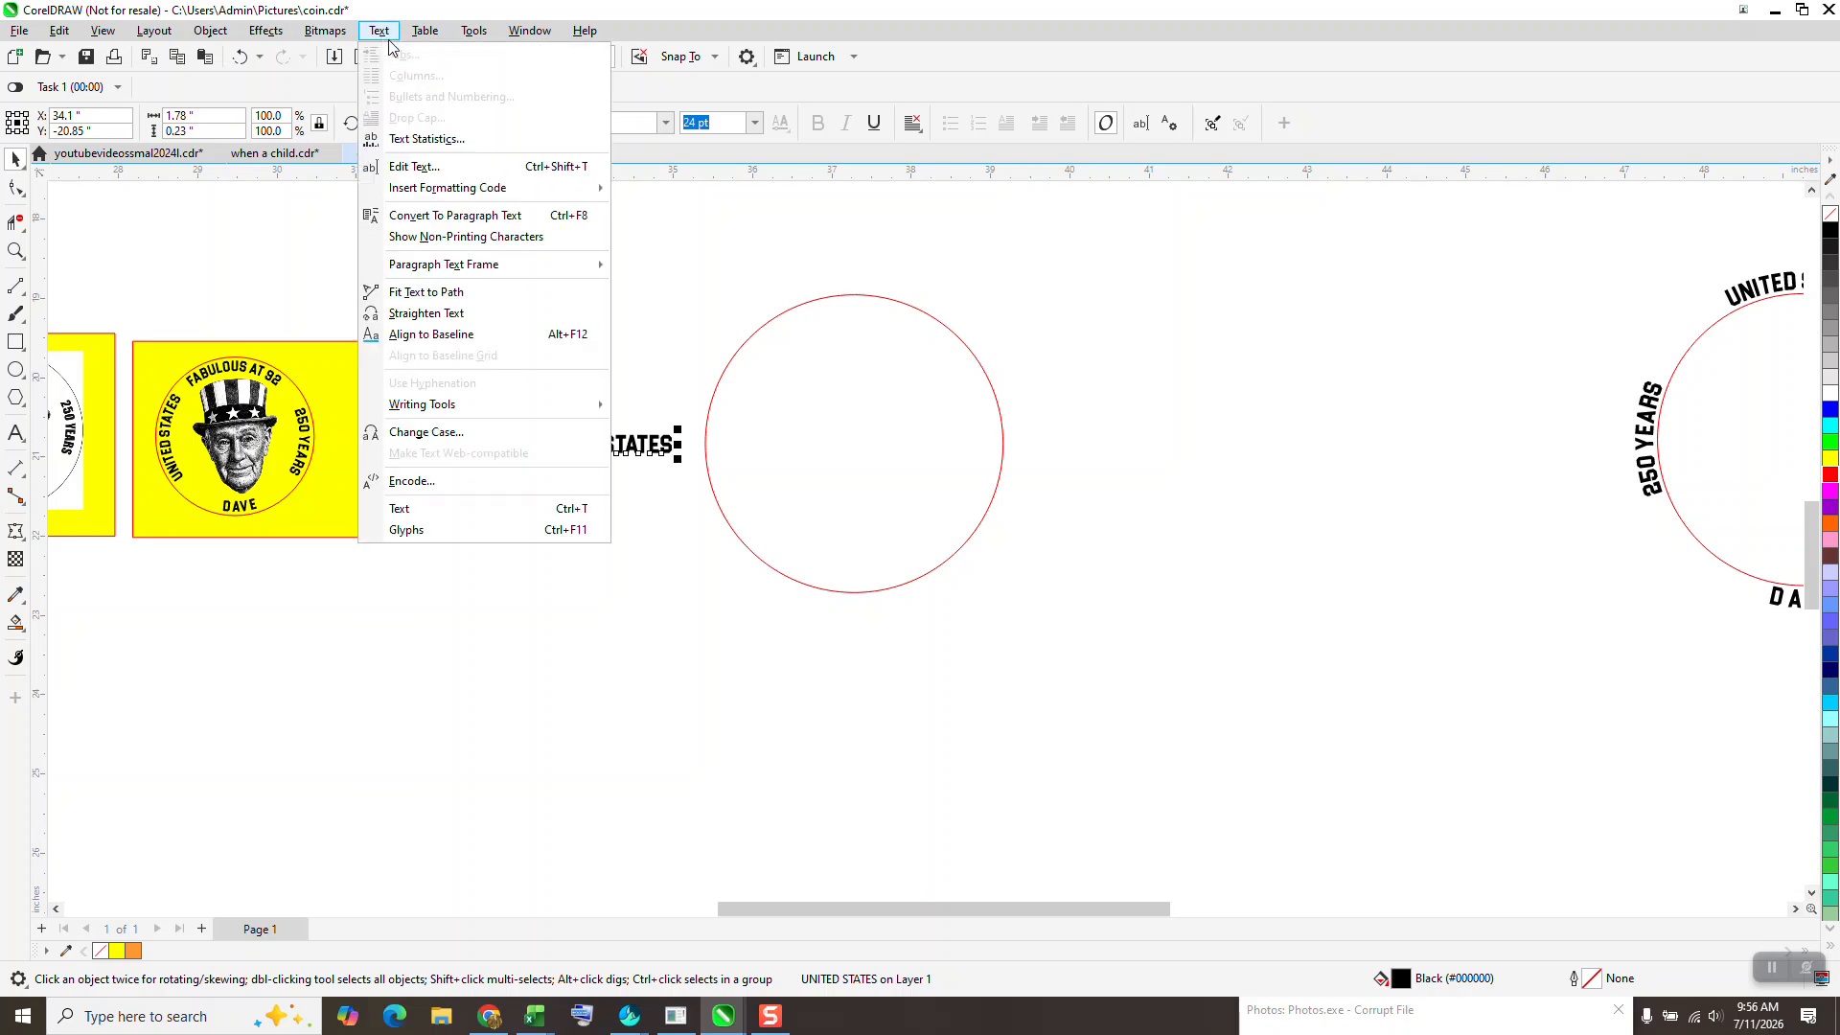
{"action": "left_click", "coordinate": [446, 292]}
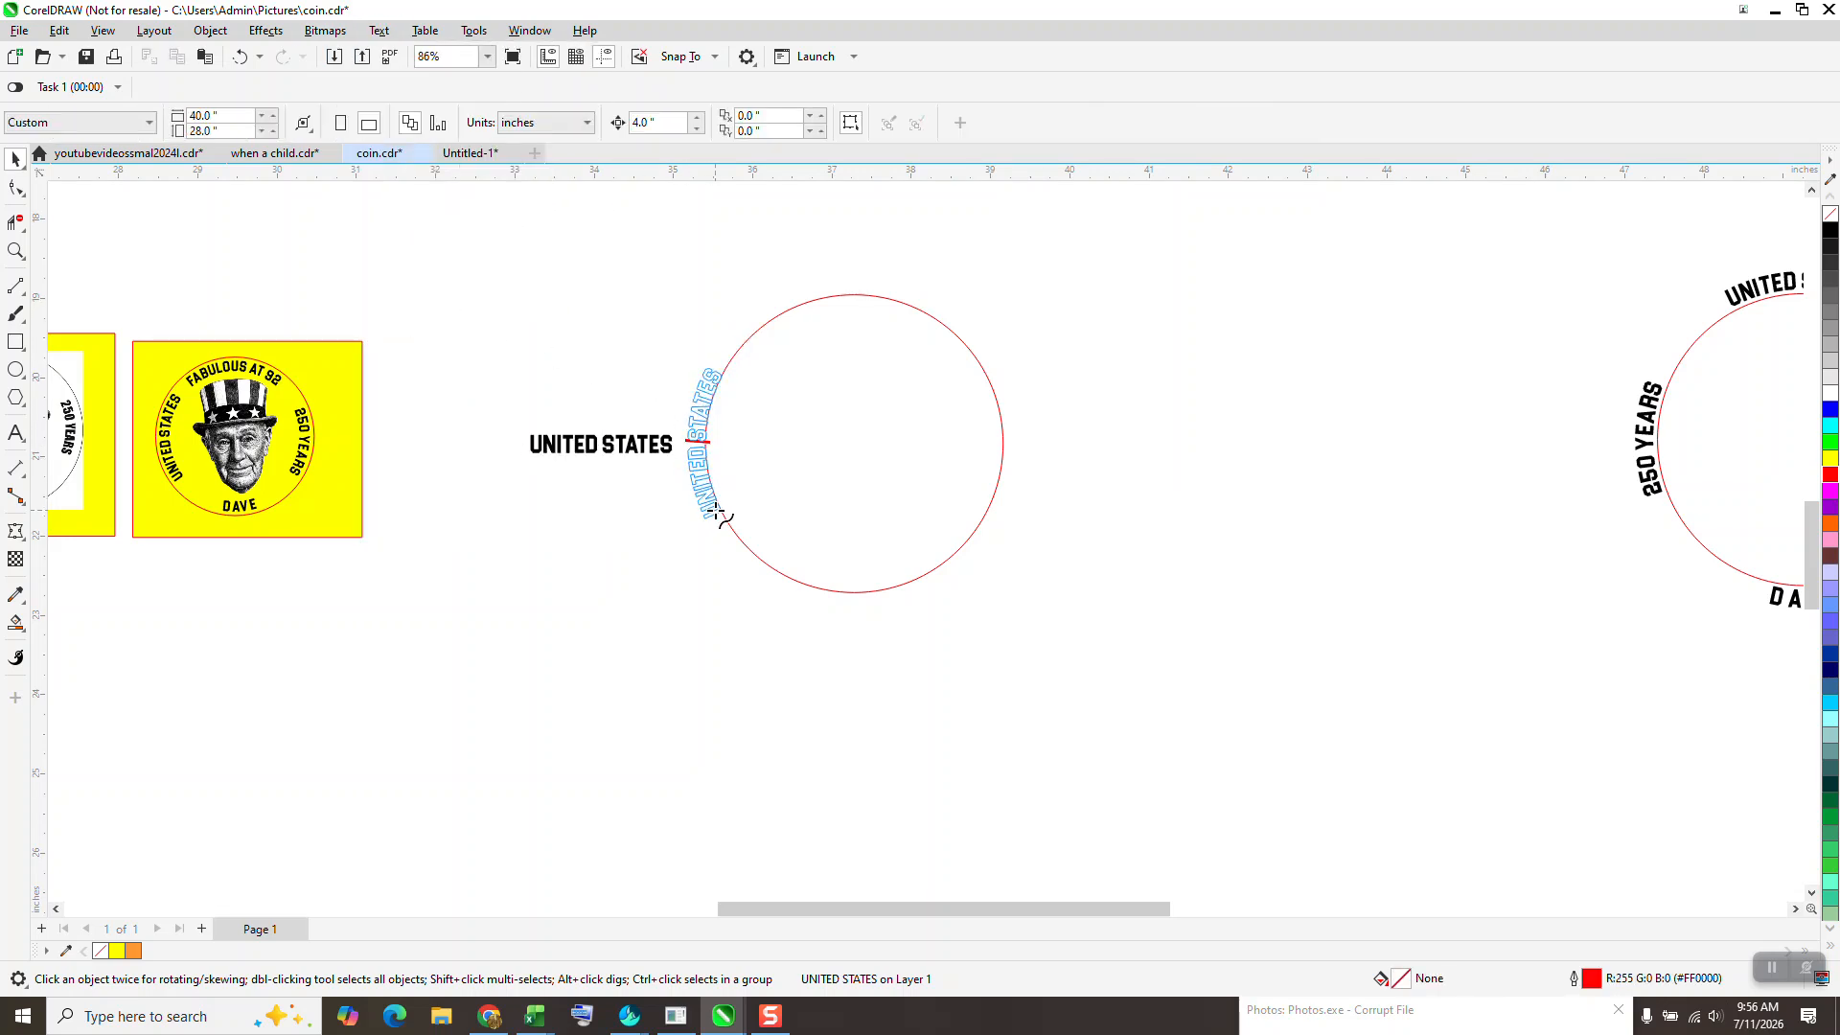
{"action": "left_click", "coordinate": [717, 511]}
- Move the FABULOUS AT 92 text just above the circle and fit it centred to the top arc
{"action": "scroll", "coordinate": [569, 528], "scroll_direction": "down", "scroll_amount": 2}
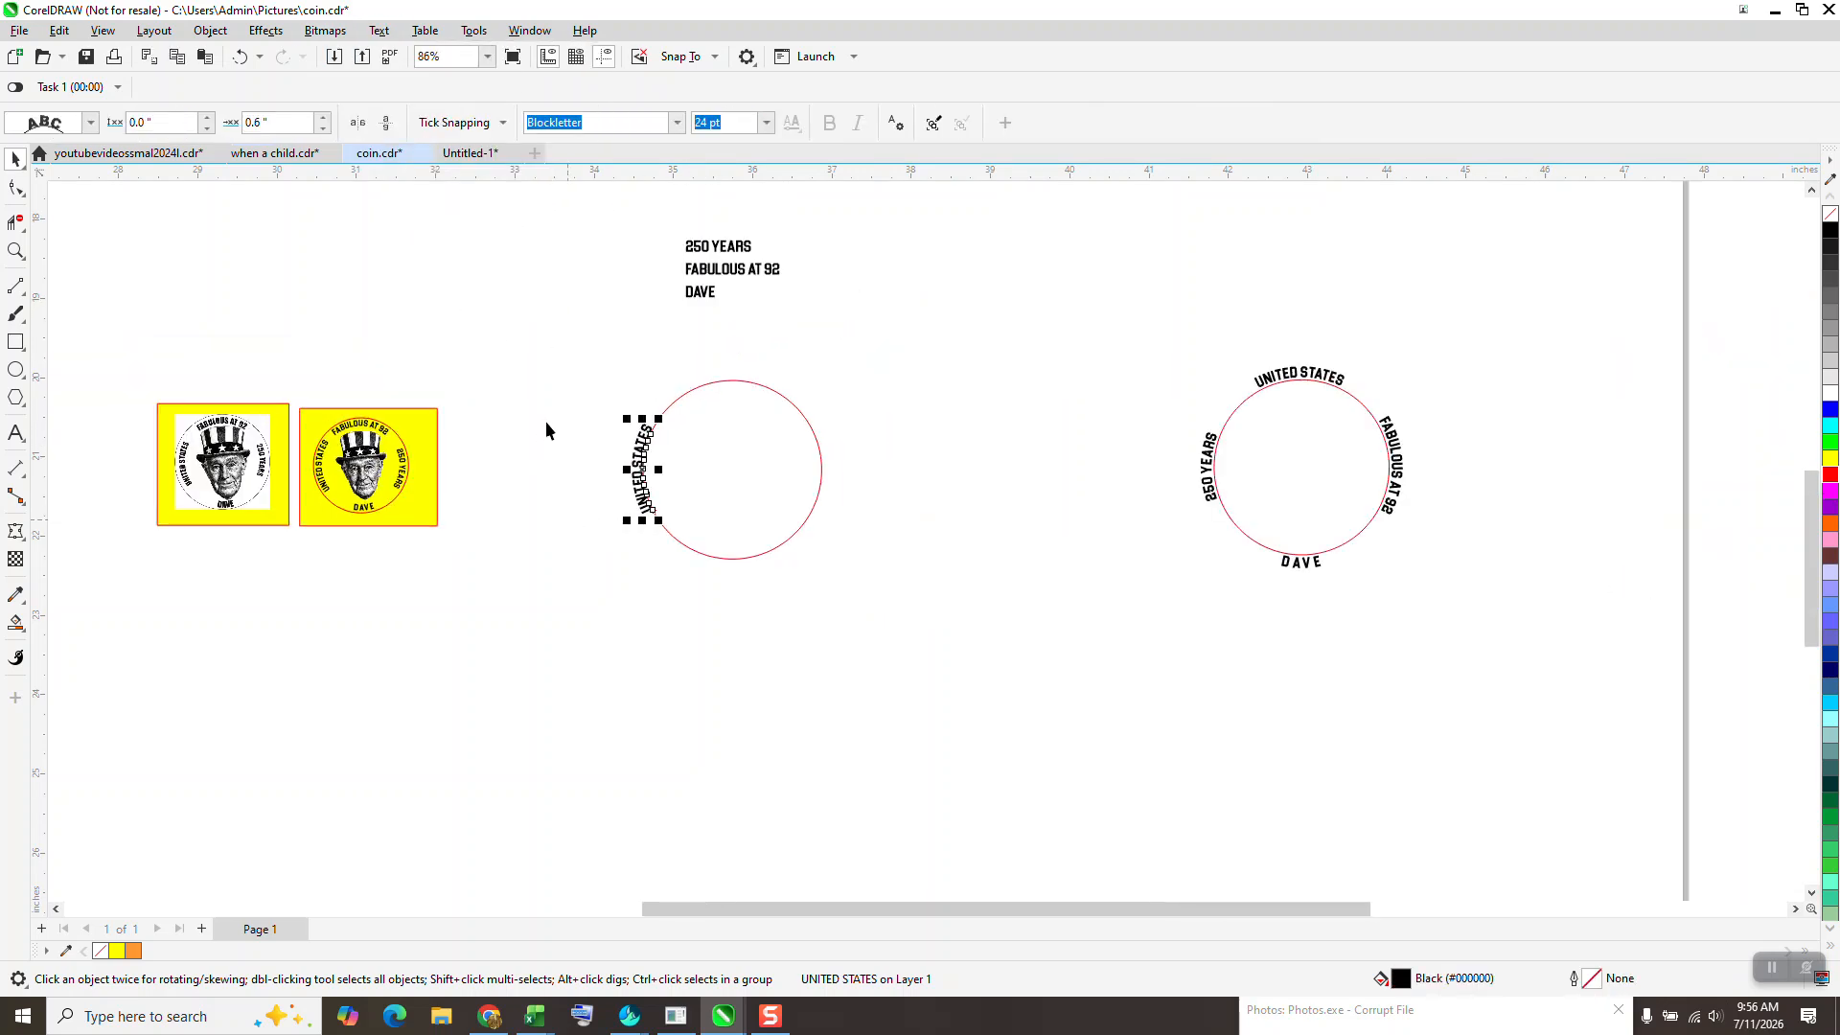
{"action": "left_click", "coordinate": [725, 253]}
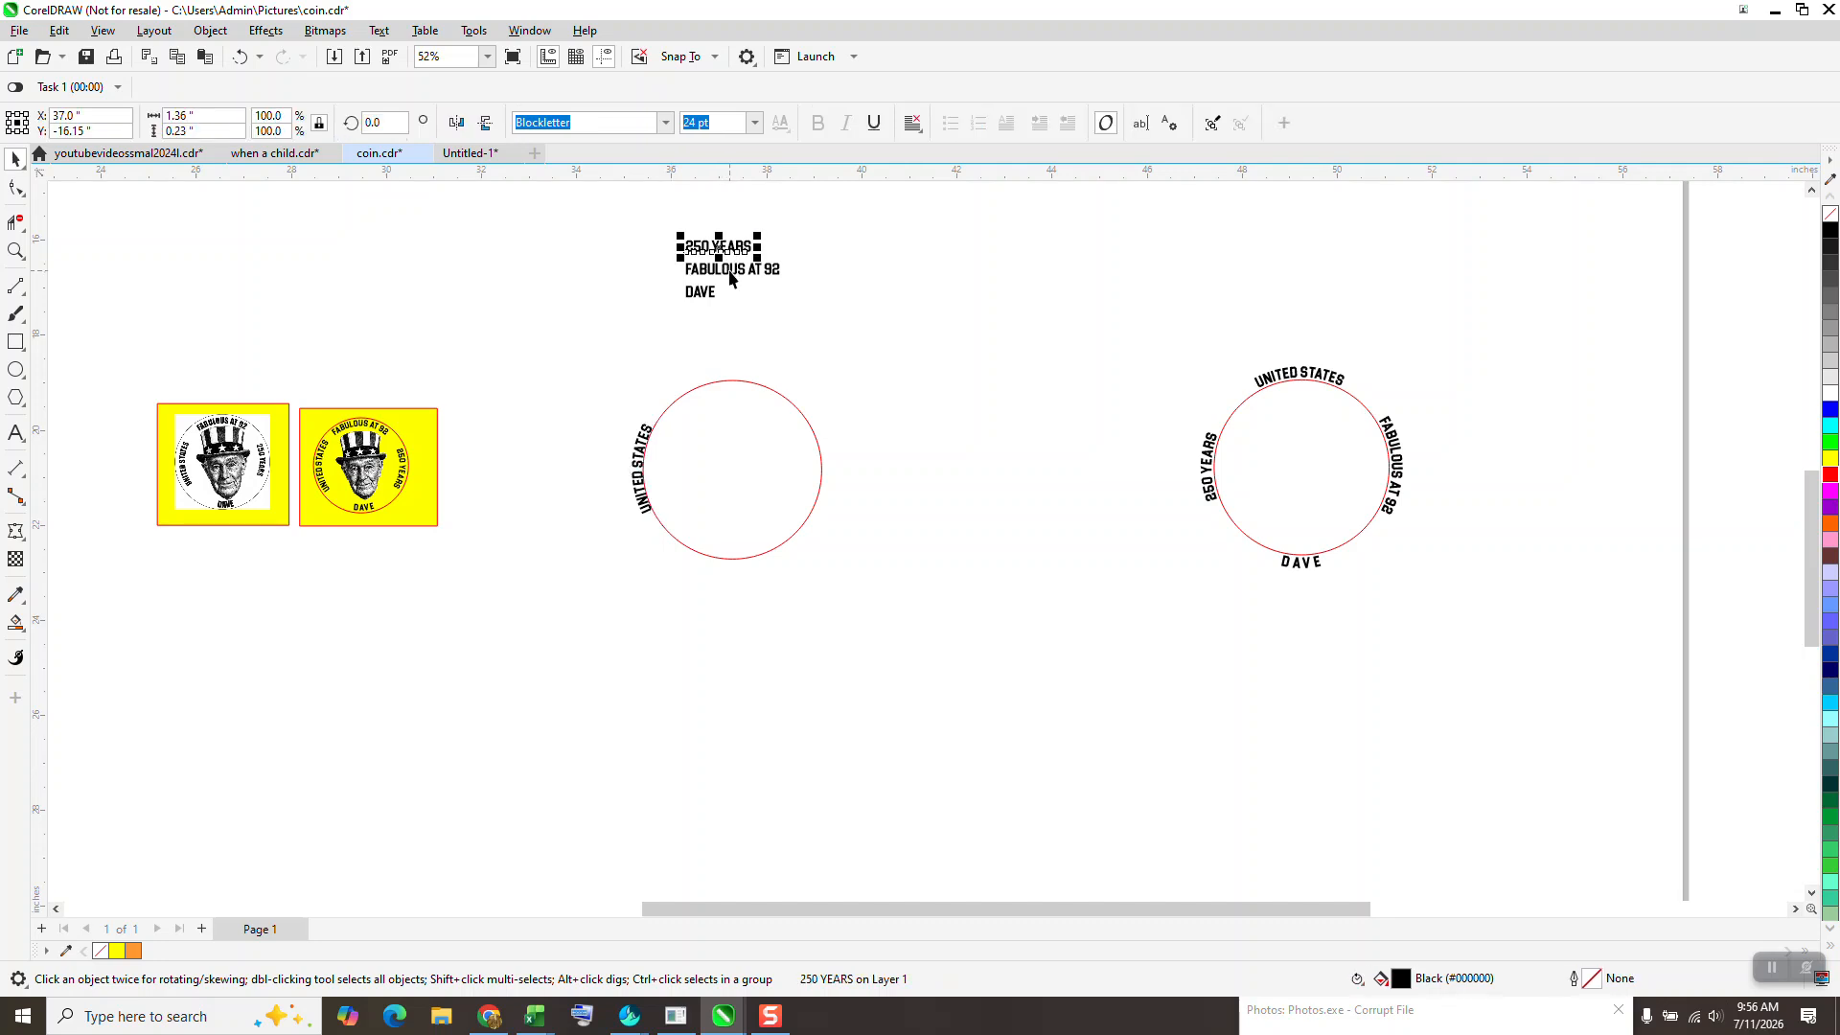
{"action": "left_click_drag", "start_coordinate": [736, 273], "coordinate": [740, 344]}
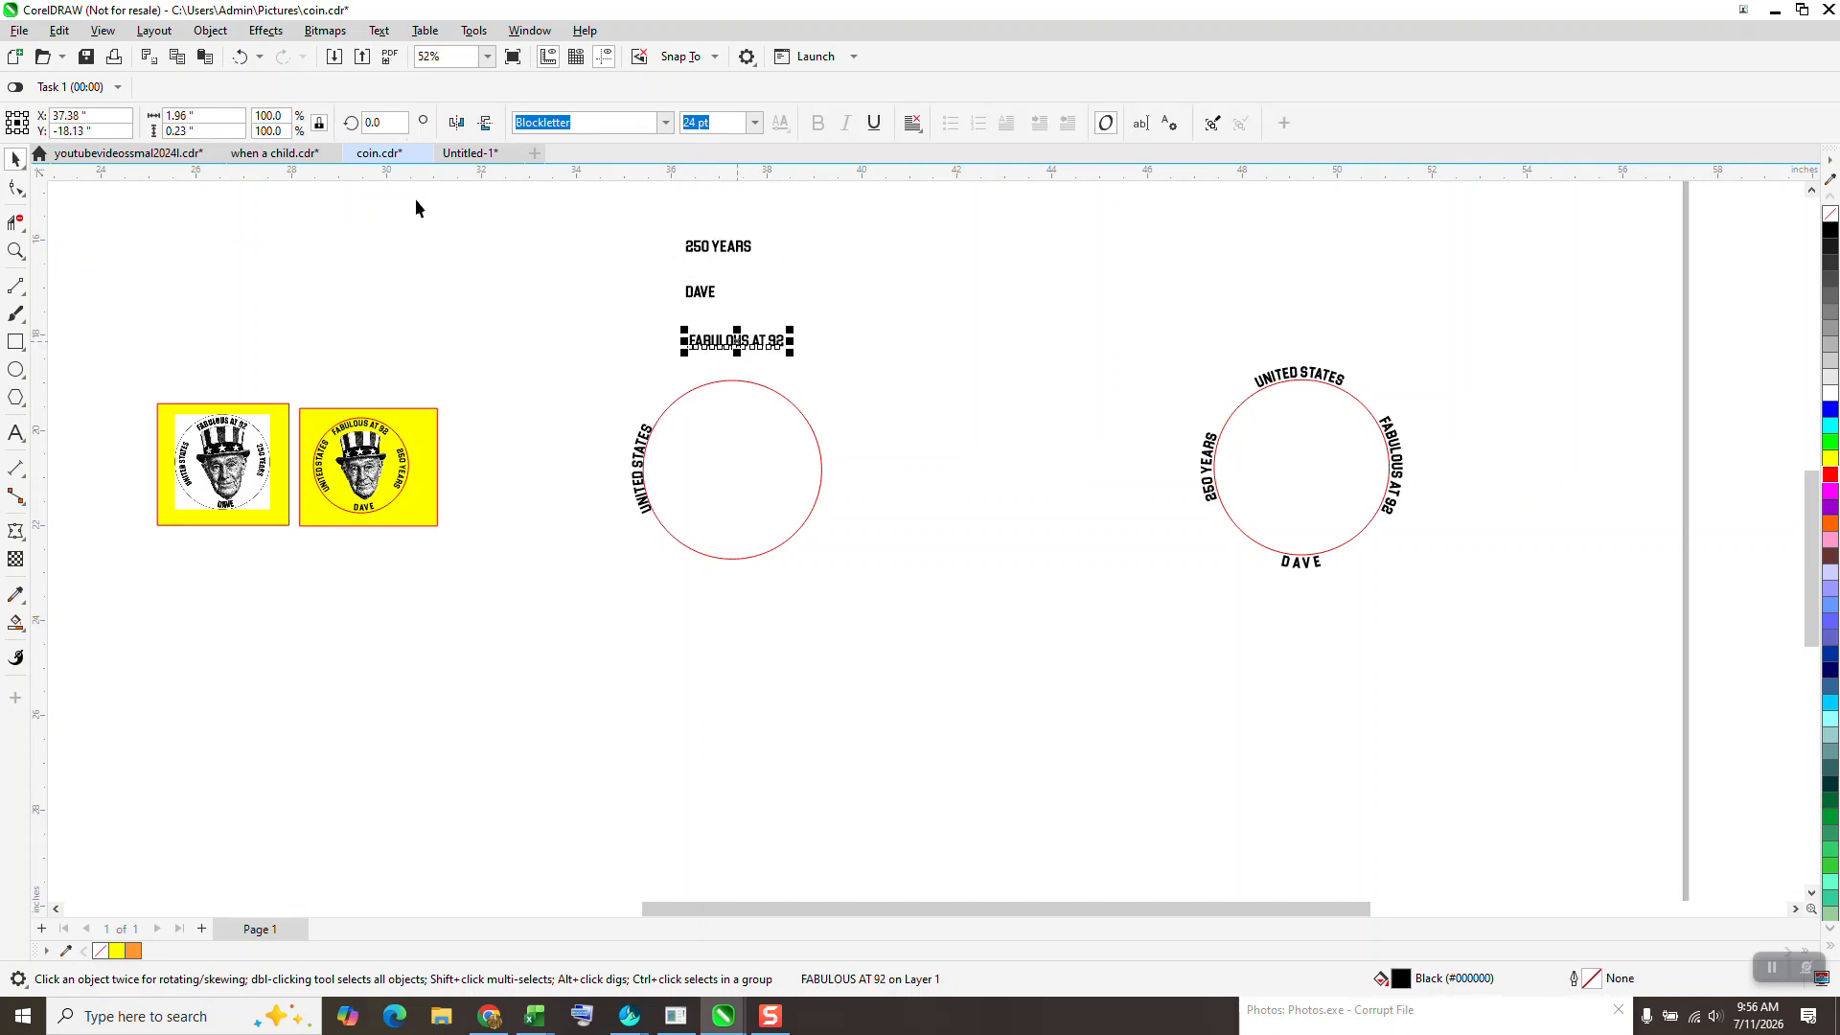
{"action": "left_click", "coordinate": [379, 31]}
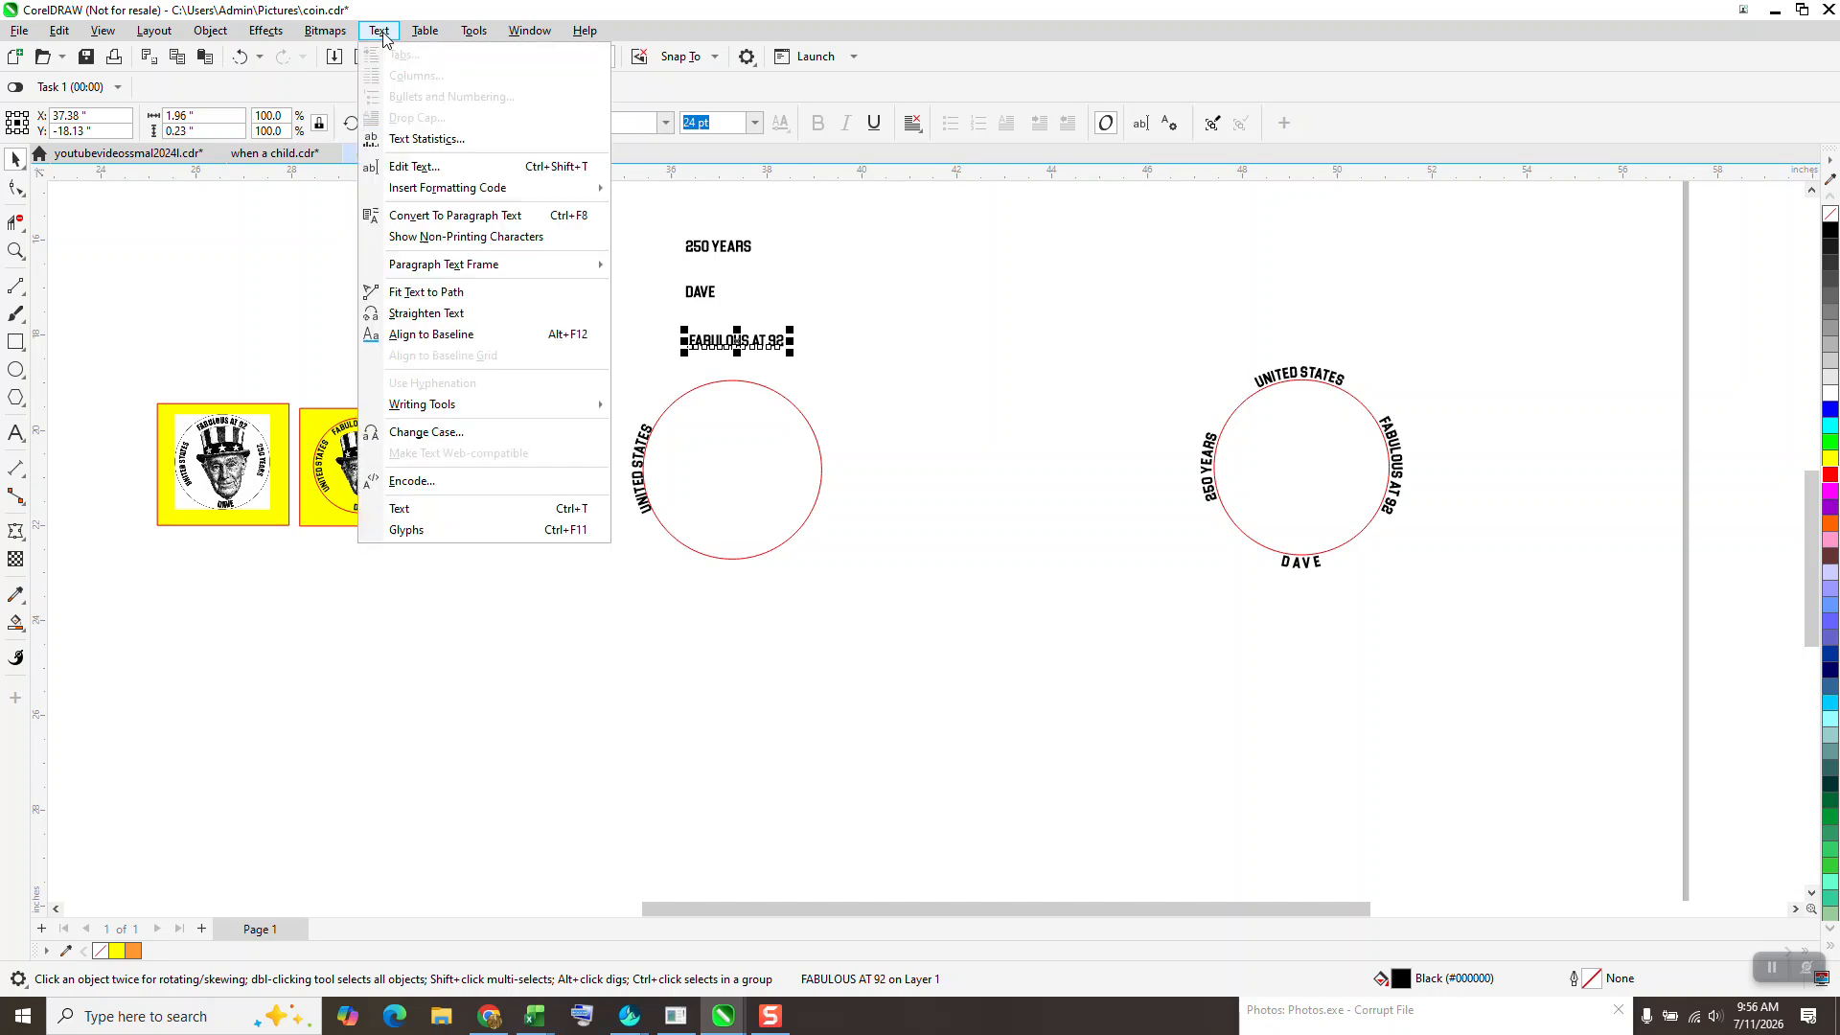
{"action": "left_click", "coordinate": [428, 292]}
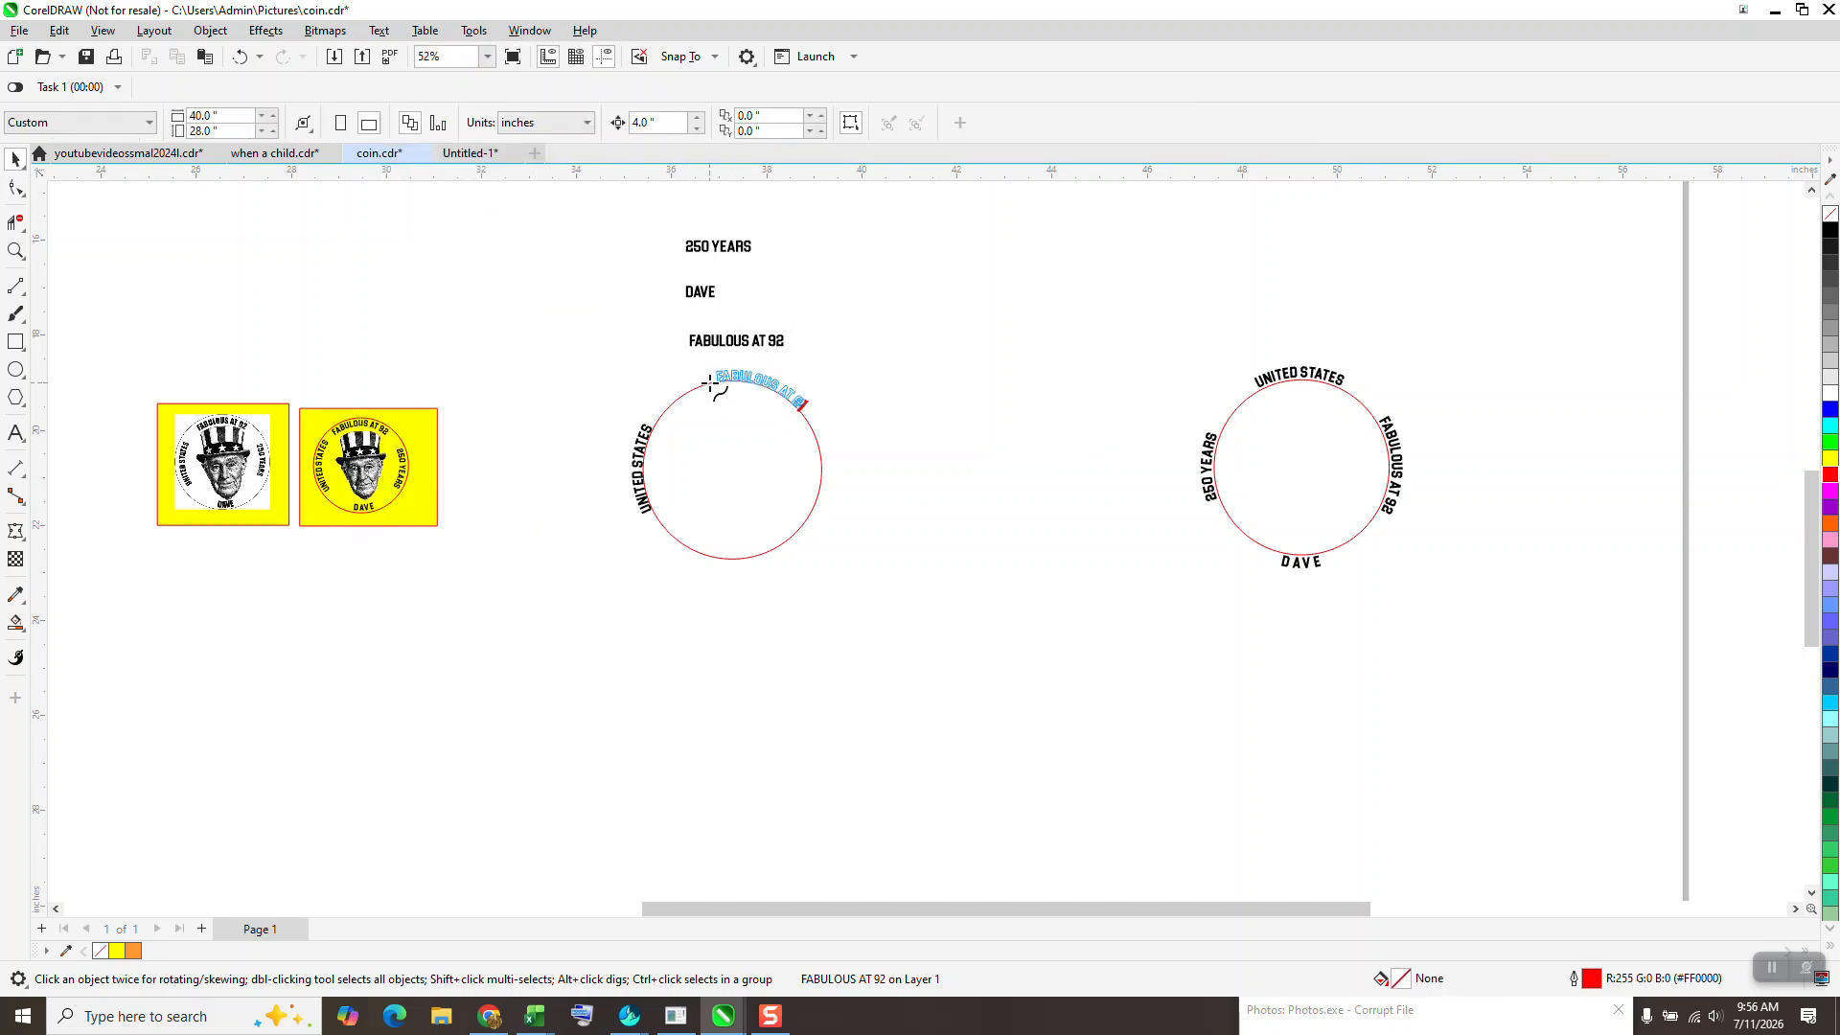
{"action": "left_click", "coordinate": [699, 384]}
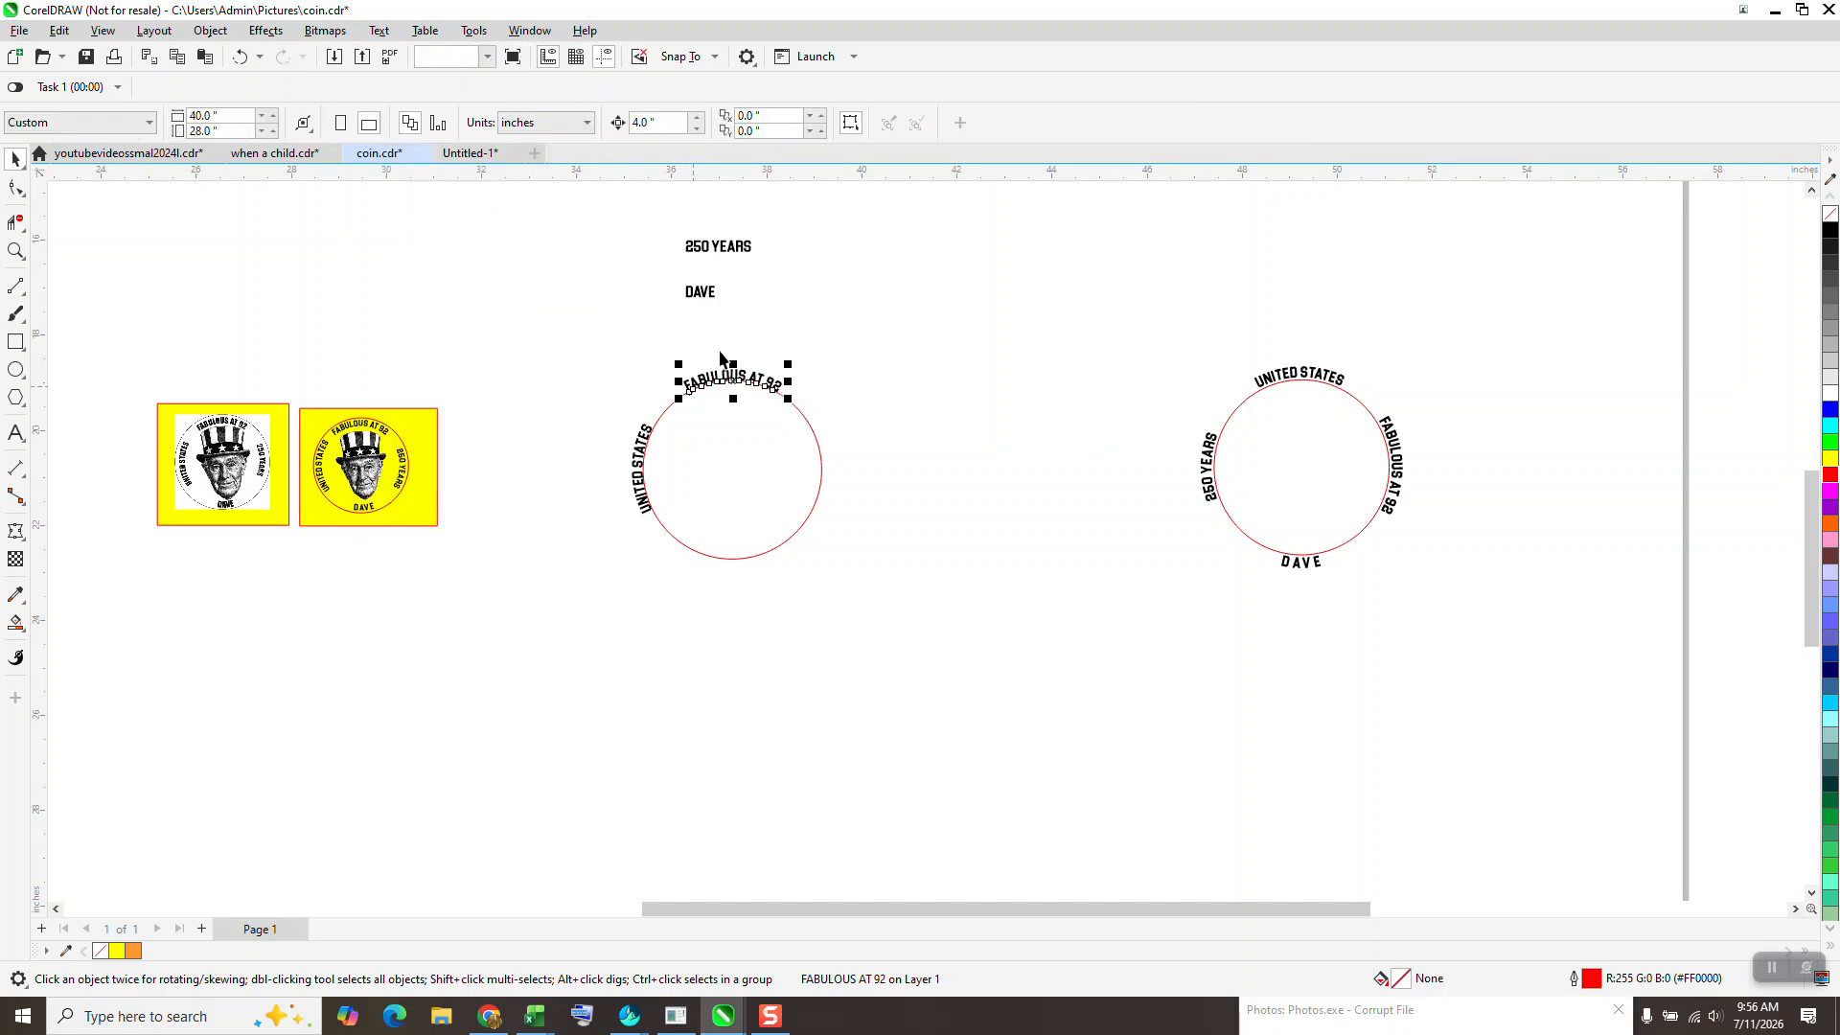
- Fit the 250 YEARS text to the circle's right arc and move the name text below the circle
{"action": "left_click_drag", "start_coordinate": [735, 256], "coordinate": [885, 468]}
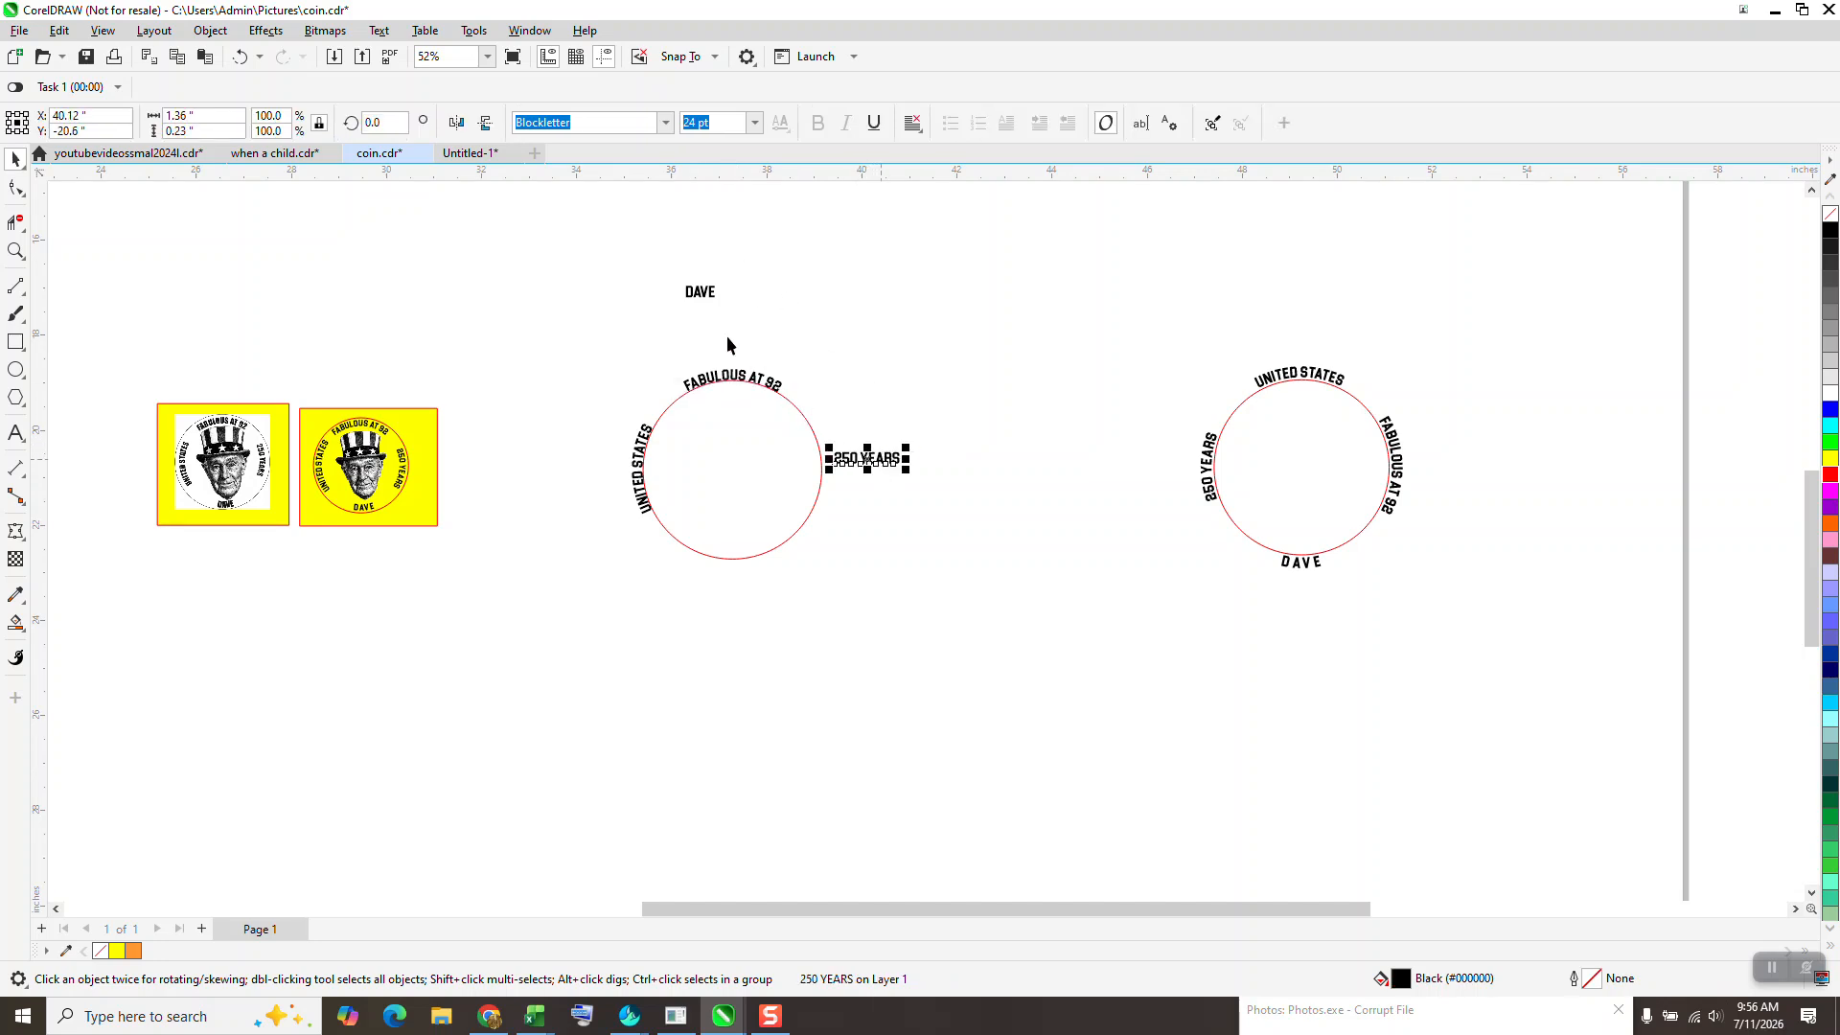
{"action": "left_click", "coordinate": [382, 31]}
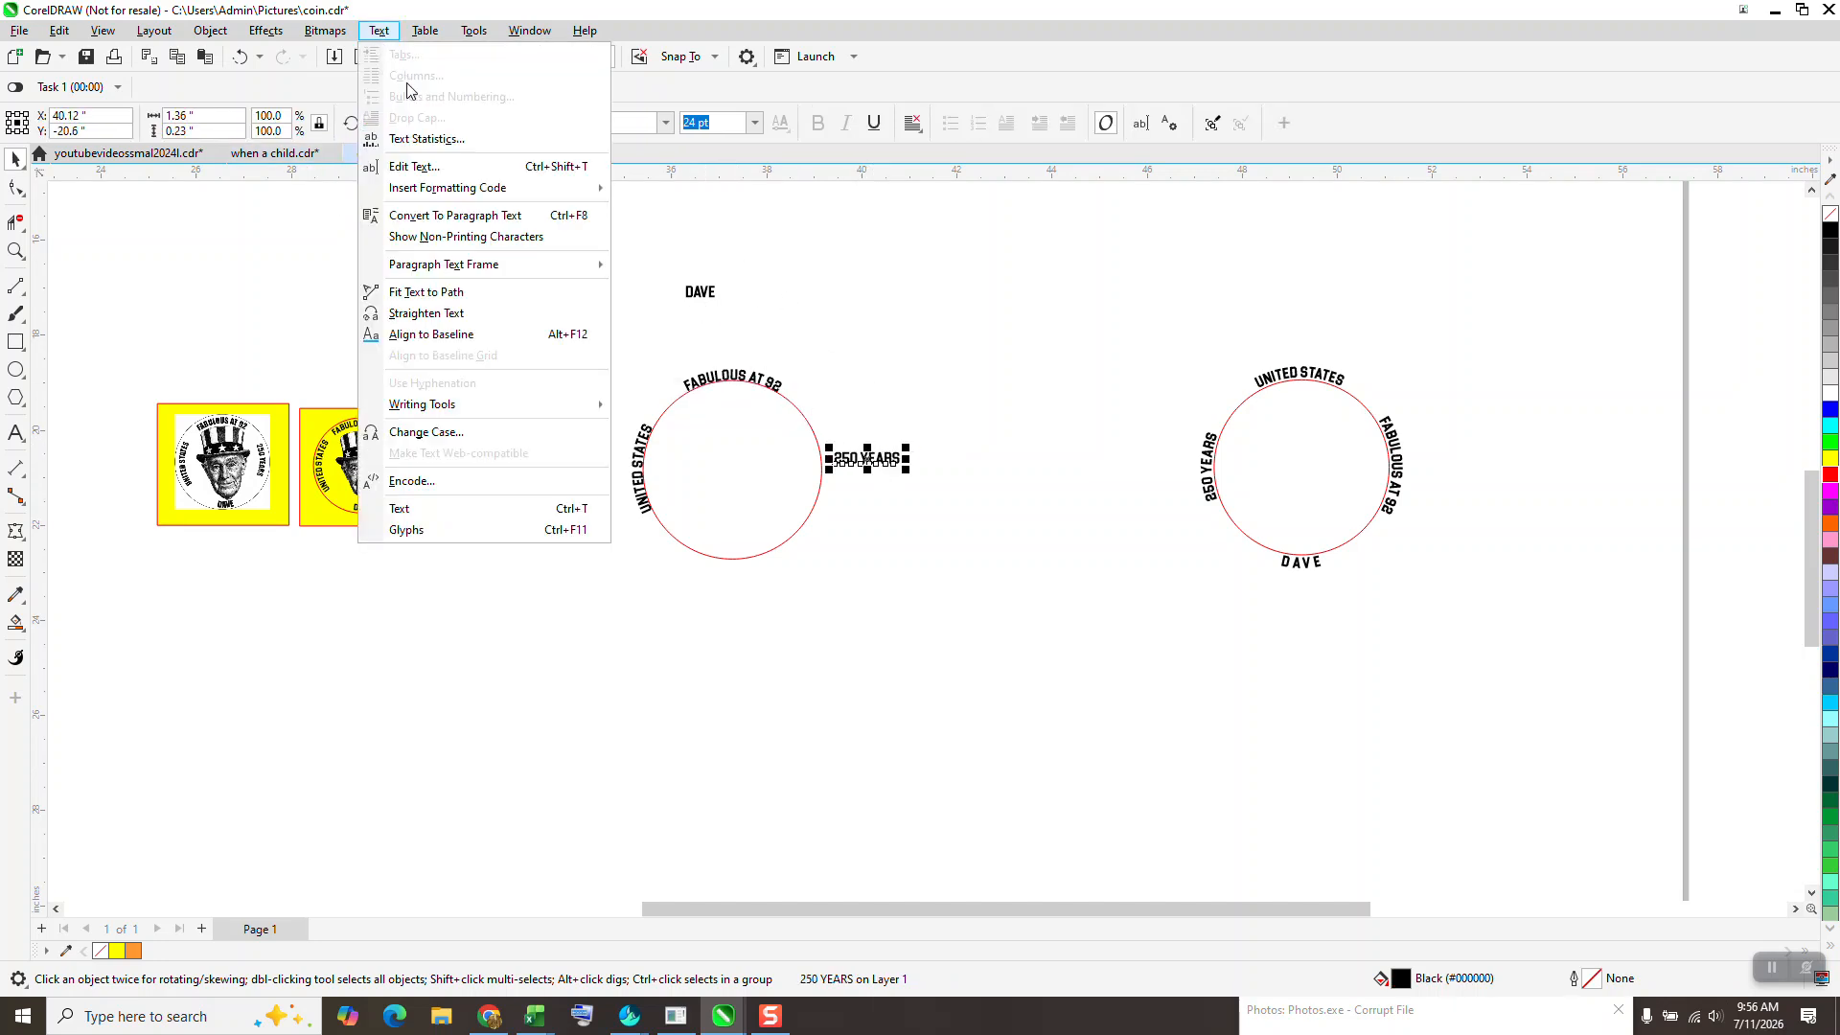
{"action": "left_click", "coordinate": [460, 292]}
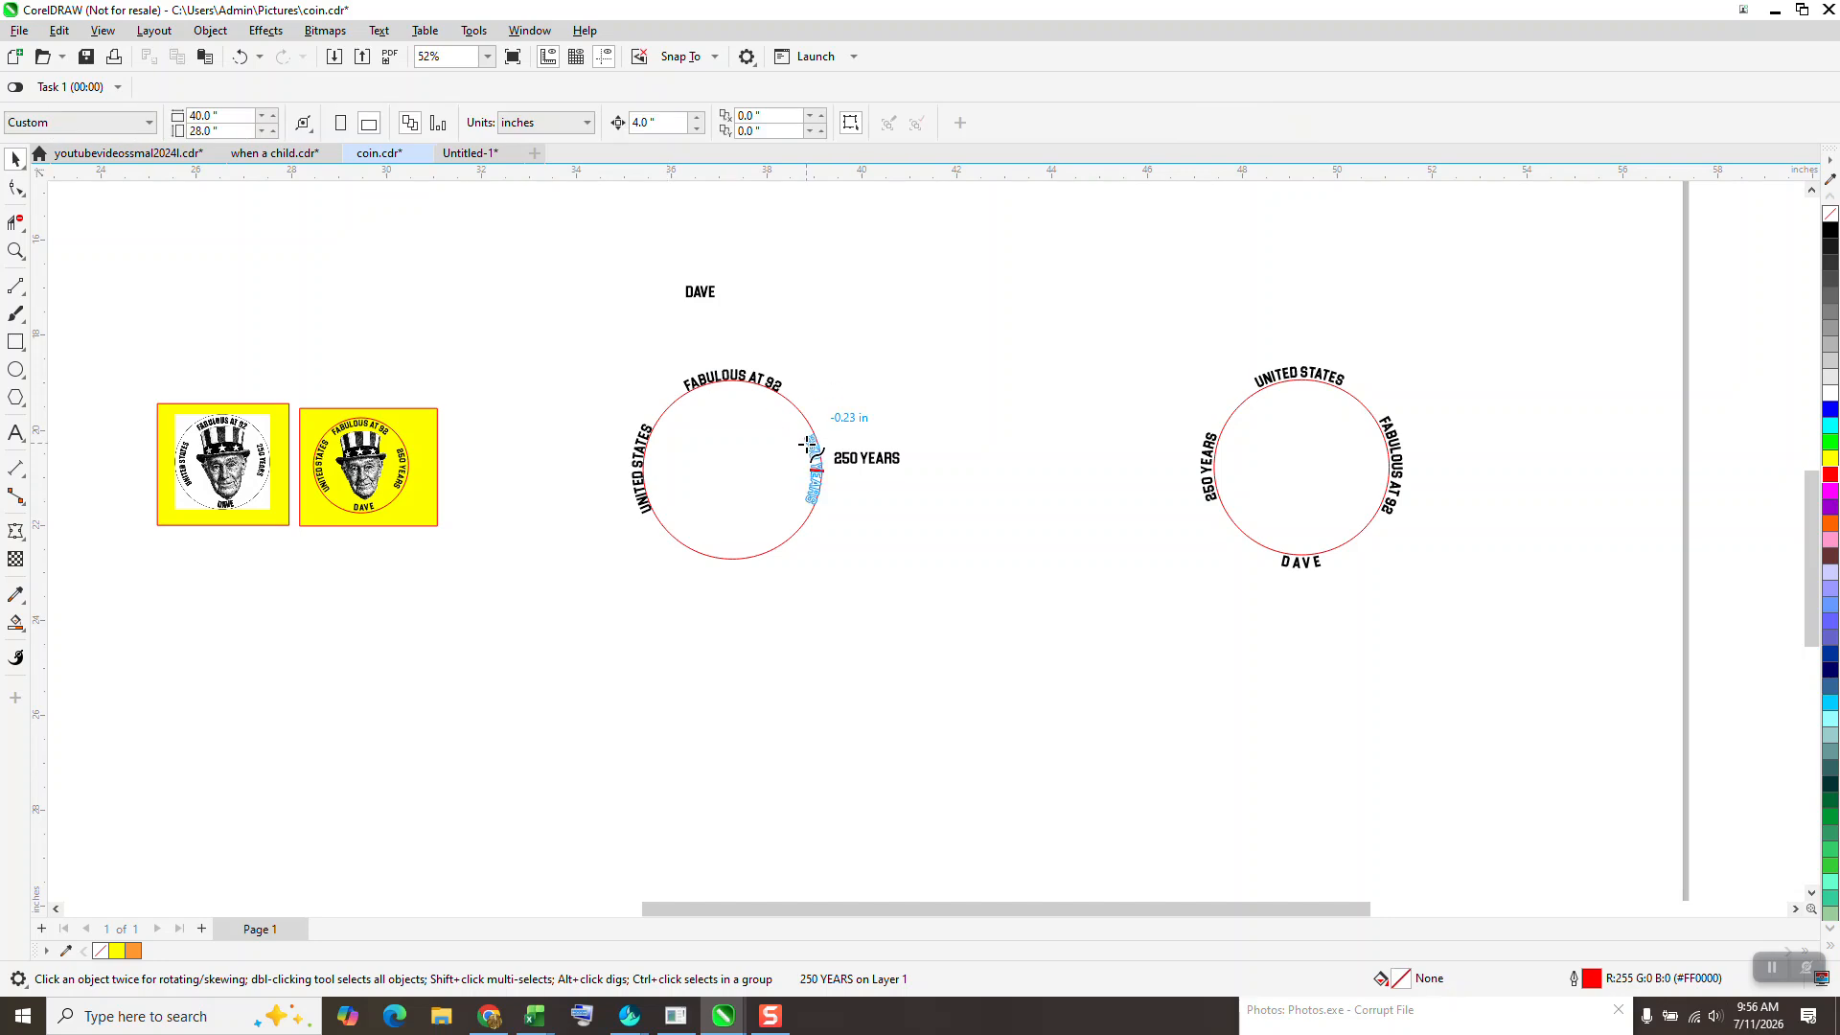
{"action": "left_click", "coordinate": [832, 446]}
{"action": "left_click", "coordinate": [876, 422]}
{"action": "left_click_drag", "start_coordinate": [883, 608], "coordinate": [882, 609]}
{"action": "left_click_drag", "start_coordinate": [699, 292], "coordinate": [729, 623]}
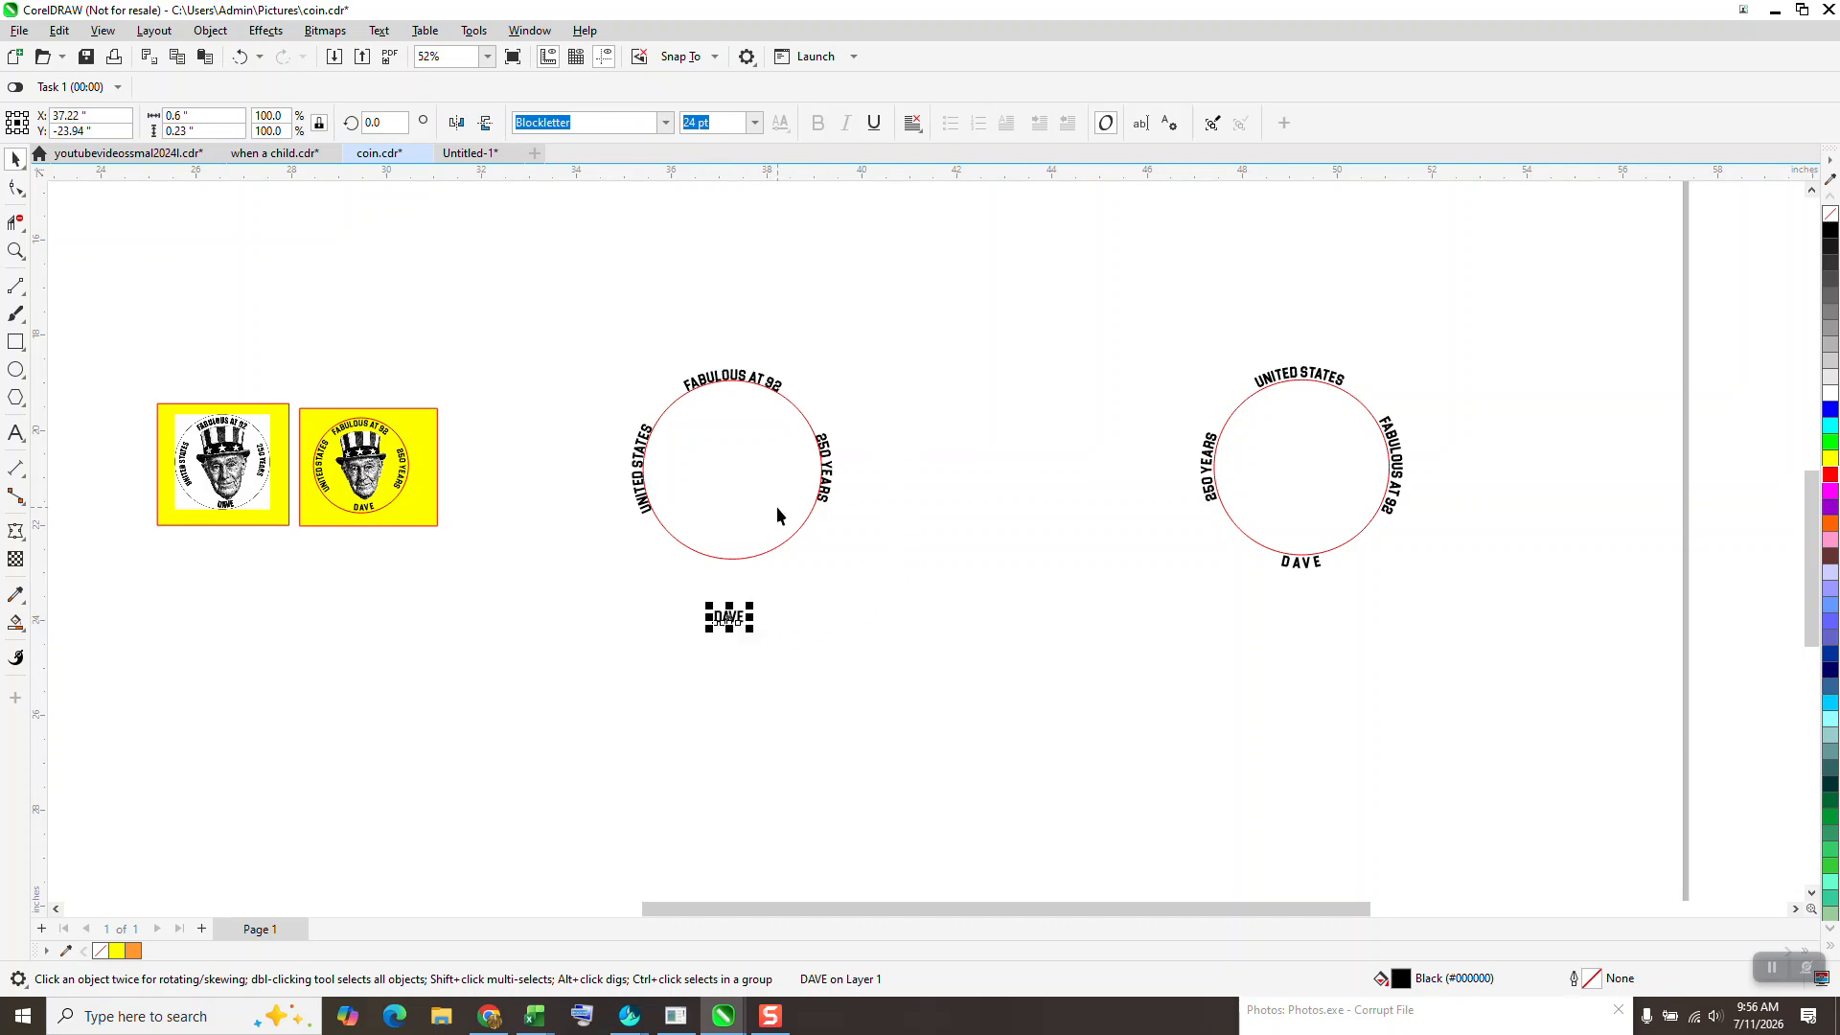
- Try mirroring the unfitted name text vertically and horizontally
{"action": "left_click", "coordinate": [486, 124]}
{"action": "left_click", "coordinate": [457, 122]}
{"action": "left_click", "coordinate": [15, 251]}
{"action": "left_click_drag", "start_coordinate": [596, 399], "coordinate": [934, 688]}
{"action": "left_click", "coordinate": [16, 159]}
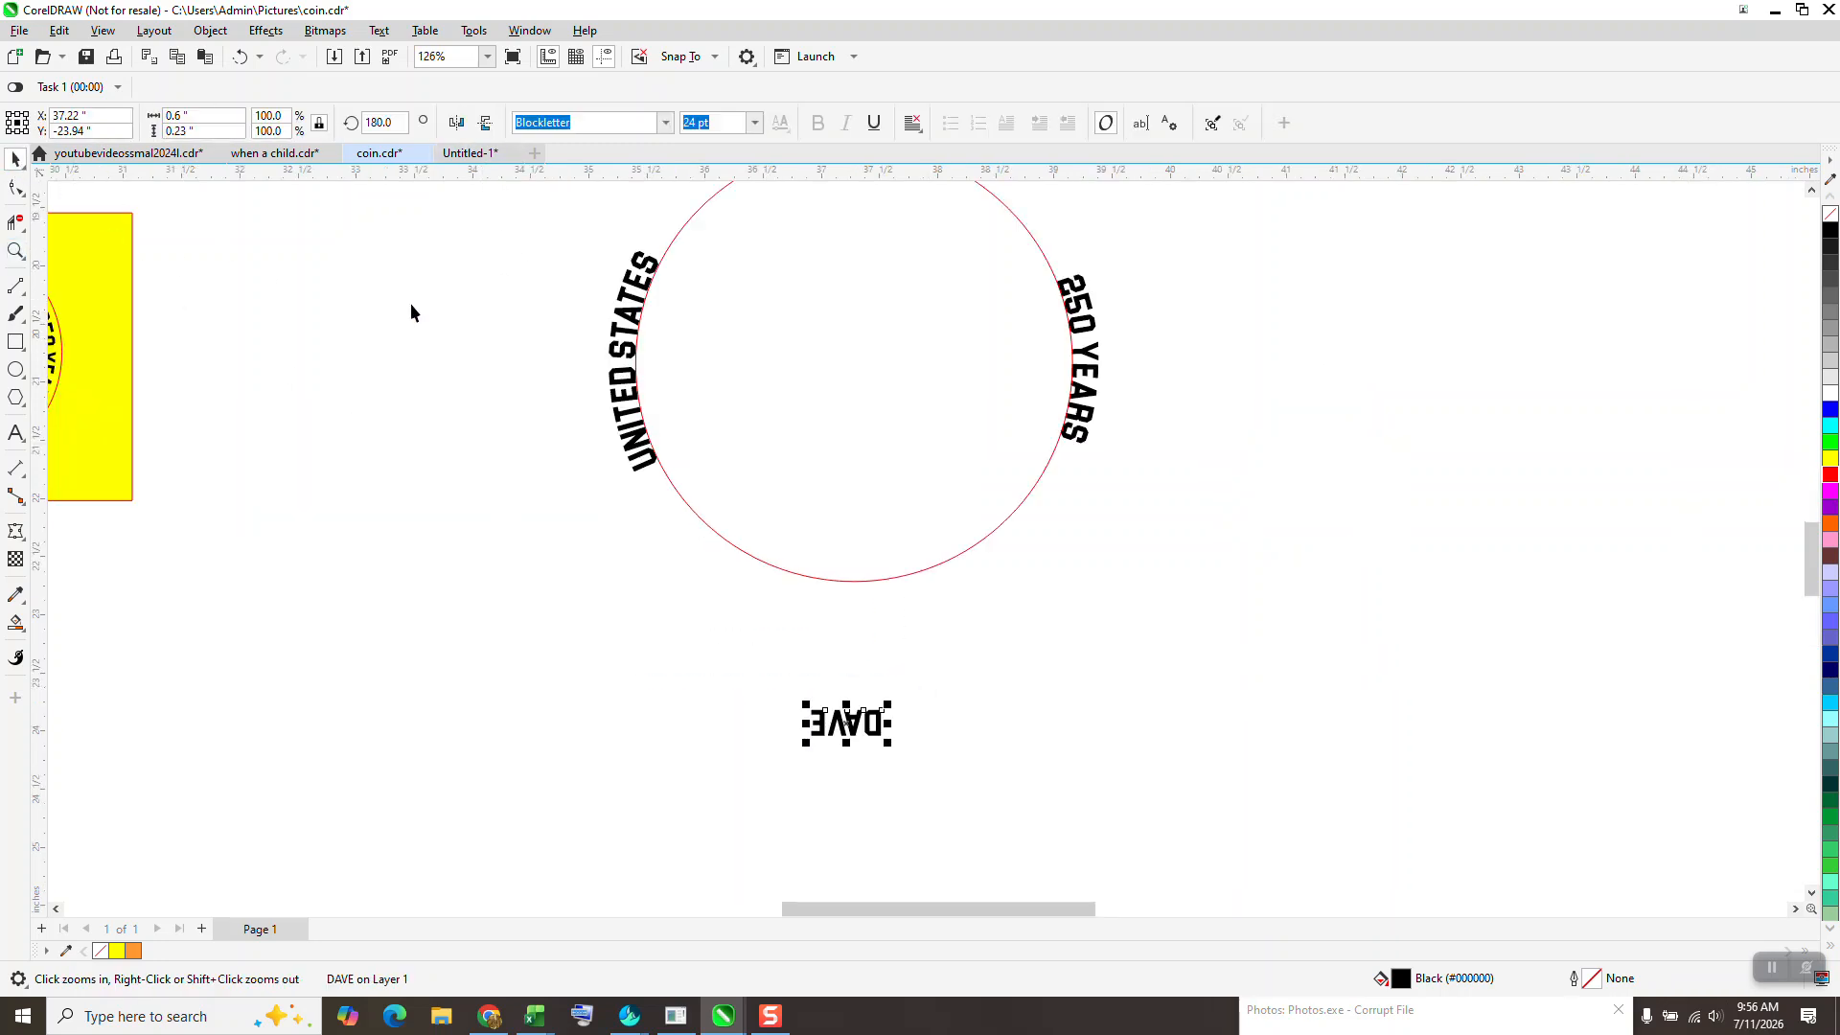
{"action": "left_click", "coordinate": [486, 125]}
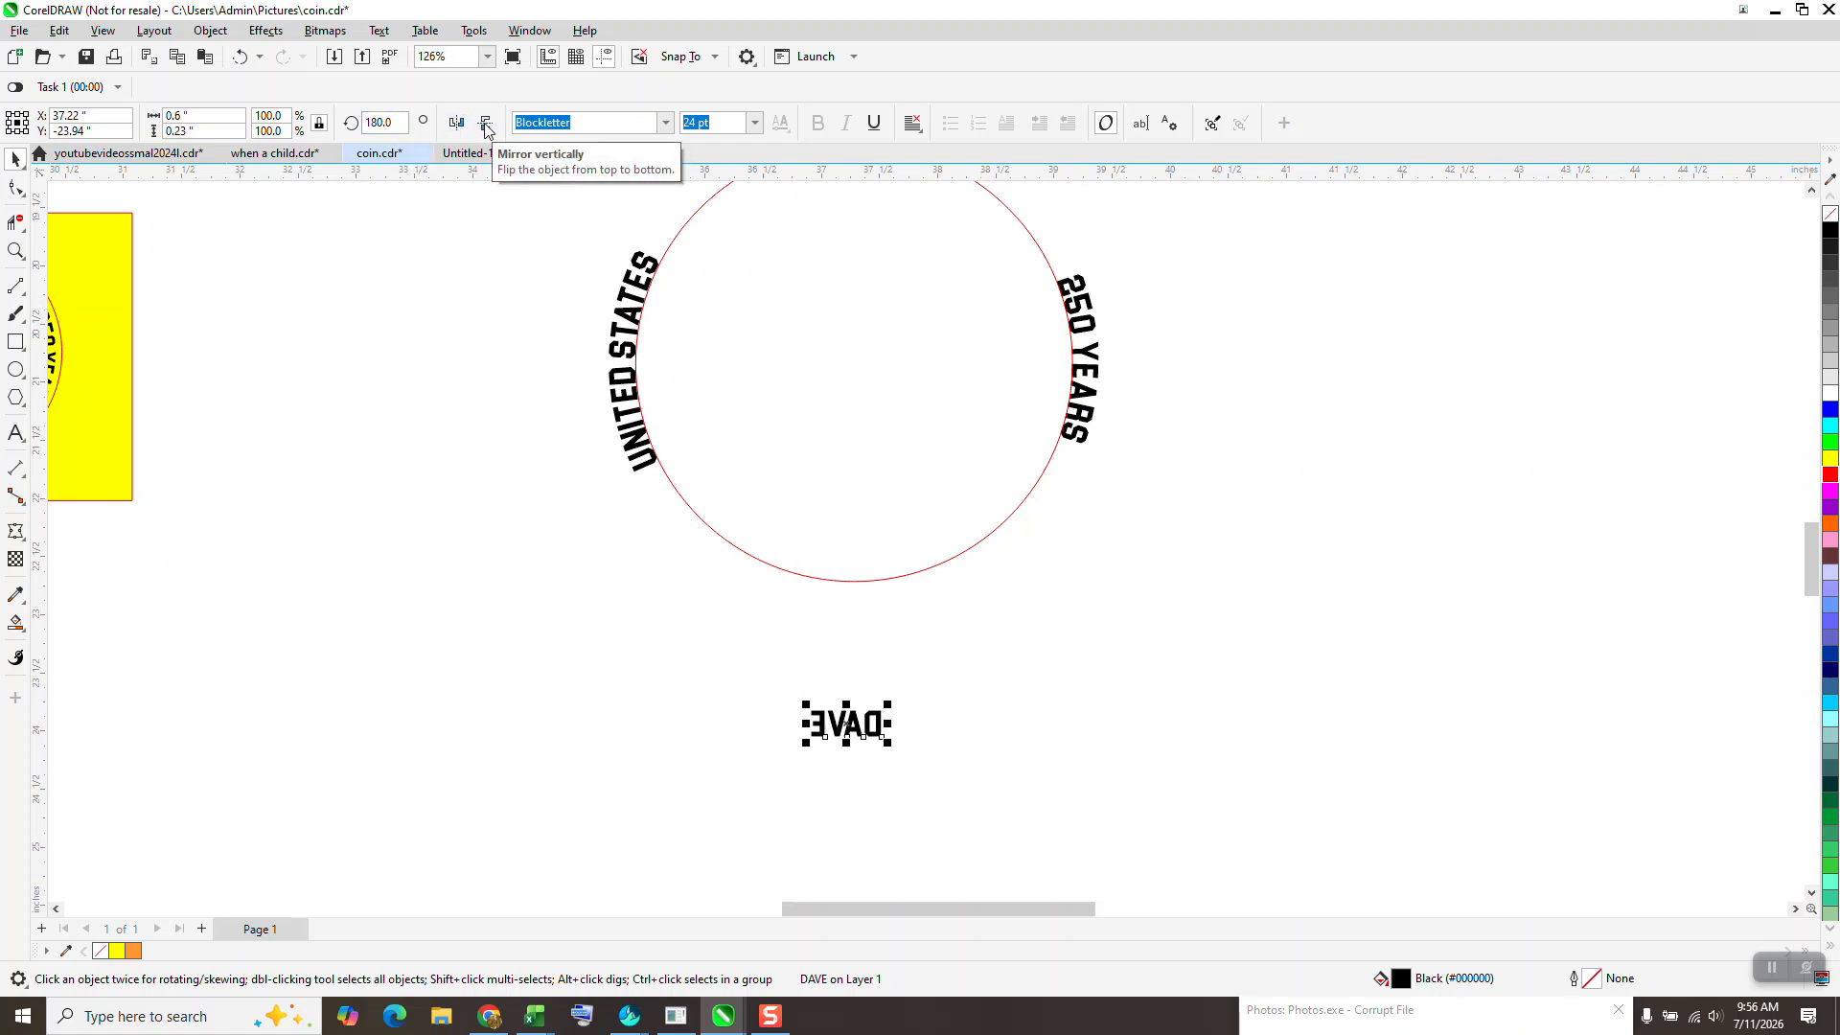
{"action": "left_click", "coordinate": [486, 125]}
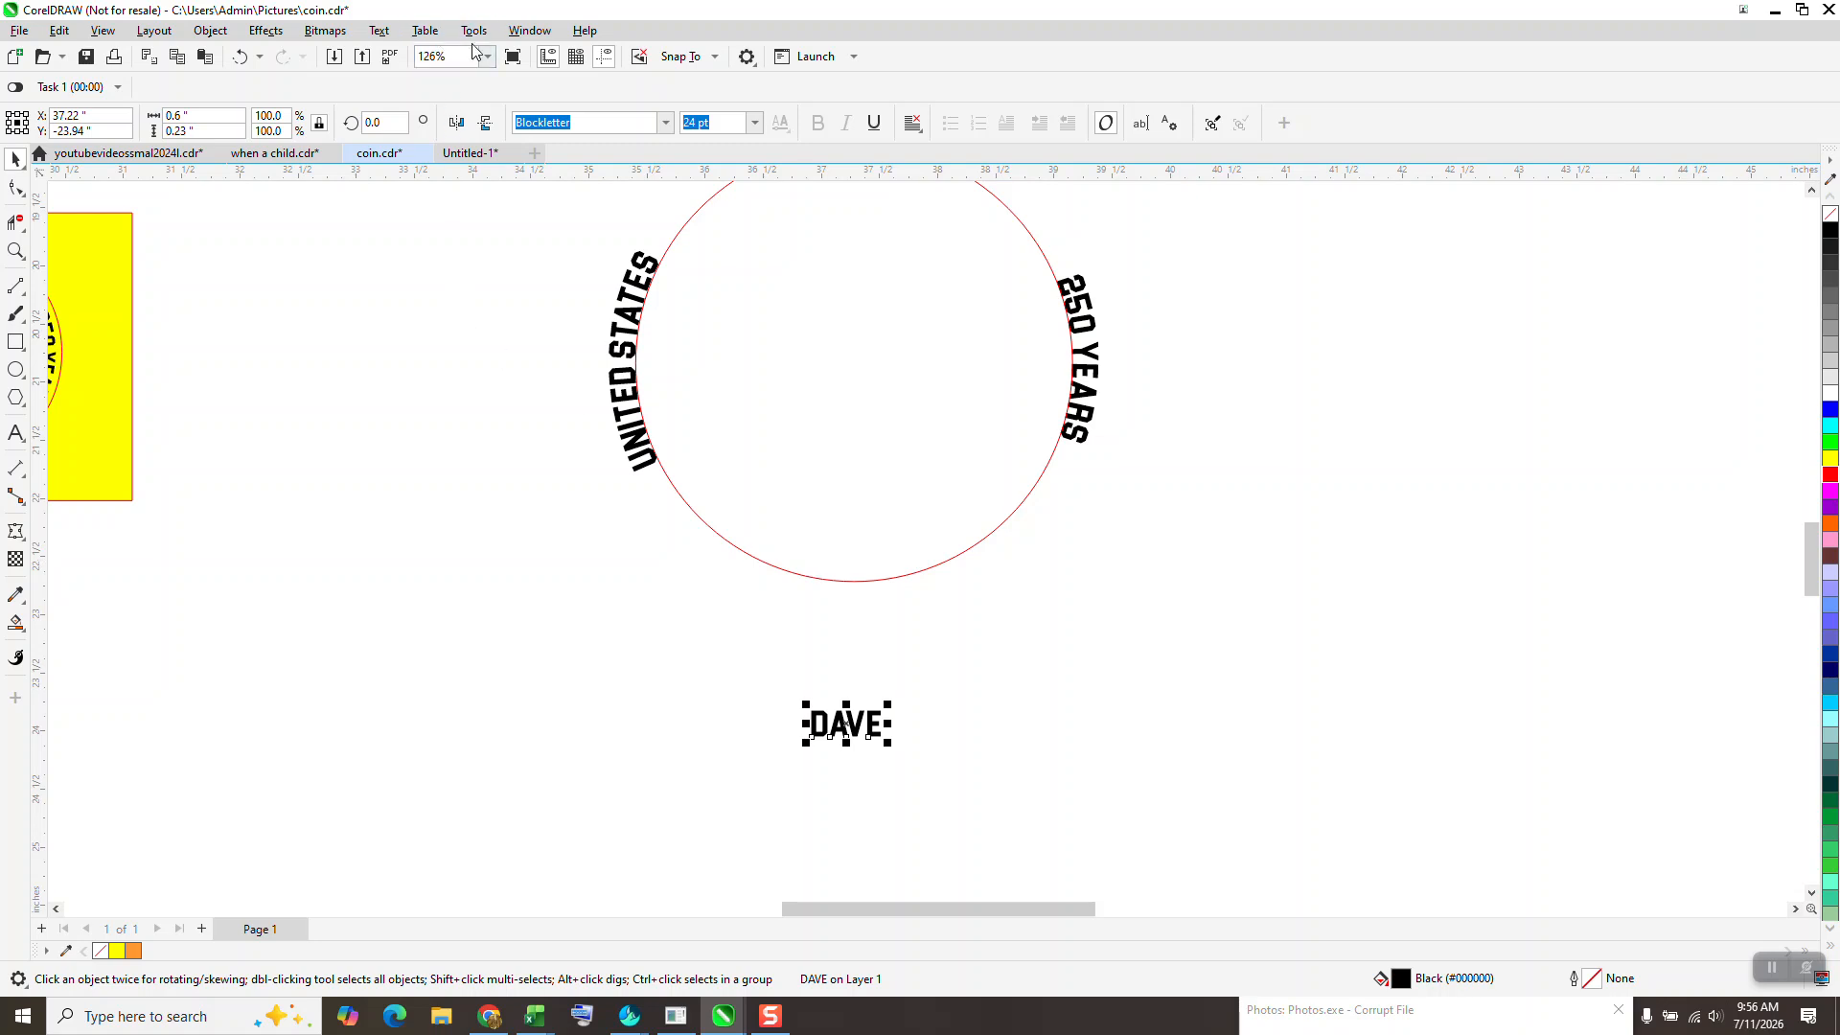
- Fit the name text to the circle's bottom arc and mirror it vertically and horizontally so it reads upright
{"action": "left_click", "coordinate": [425, 31]}
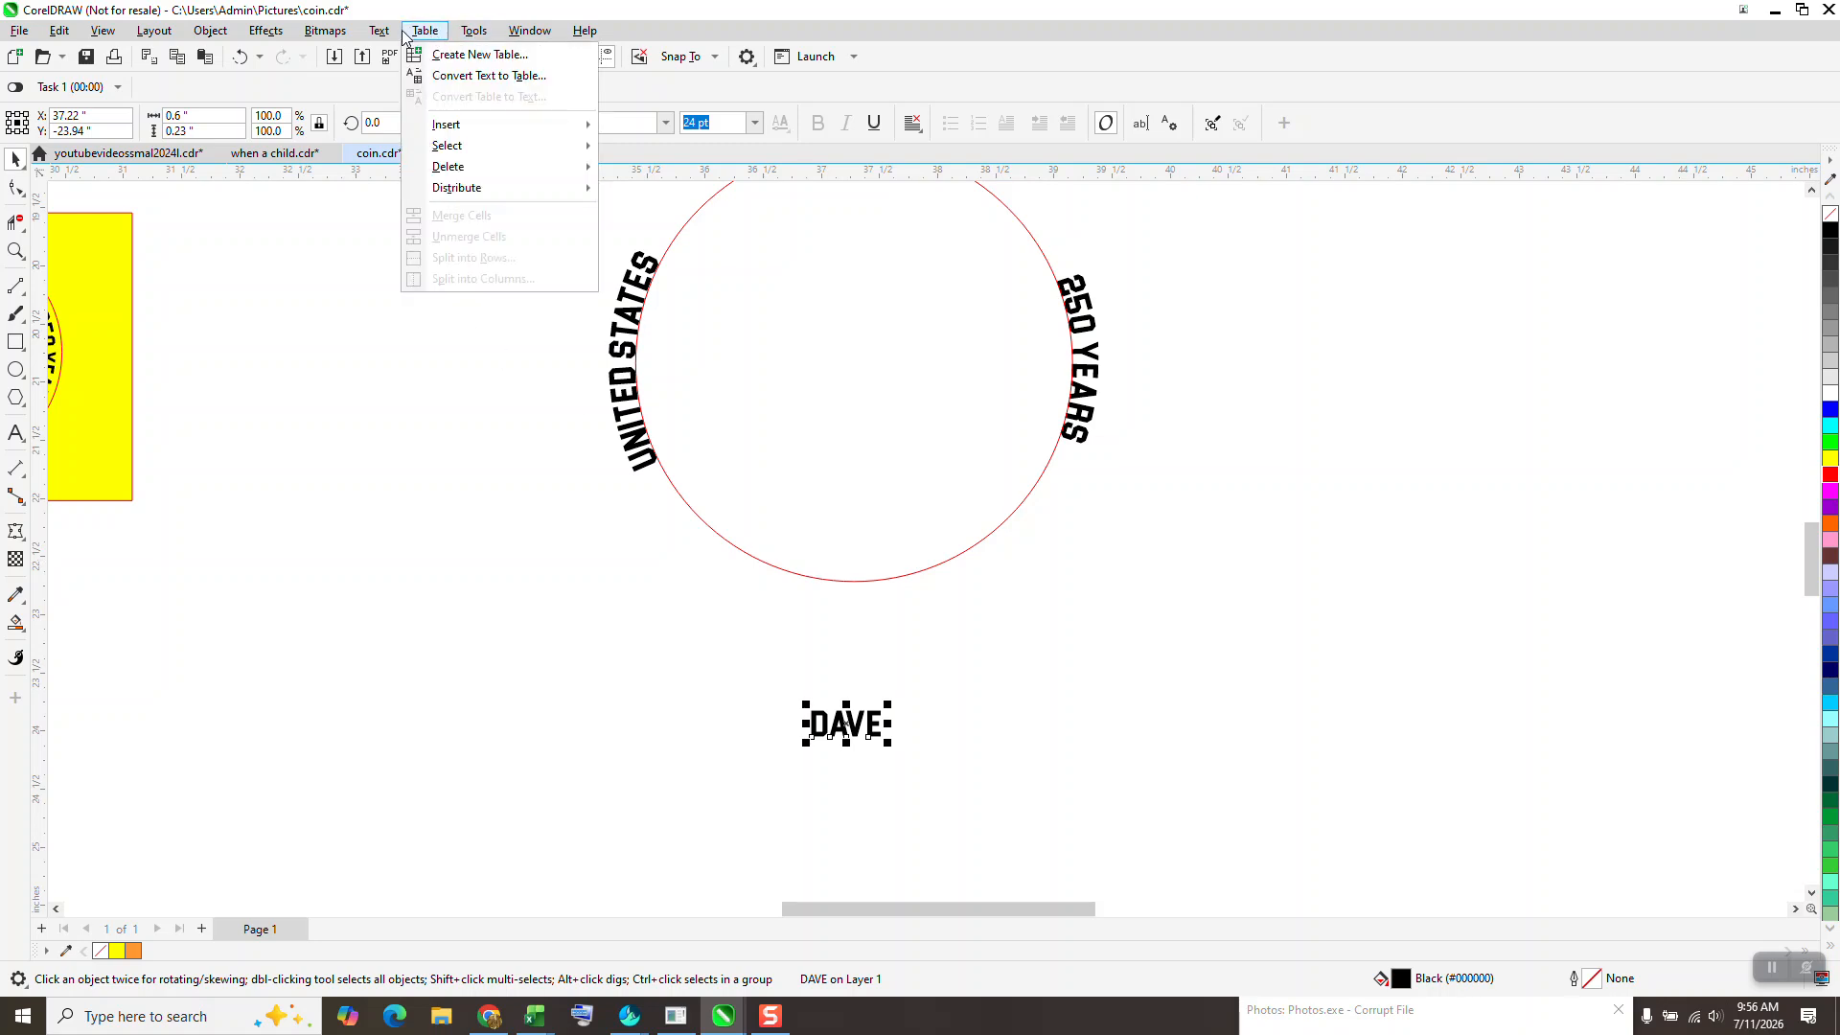
{"action": "mouse_move", "coordinate": [380, 30]}
{"action": "left_click", "coordinate": [425, 291]}
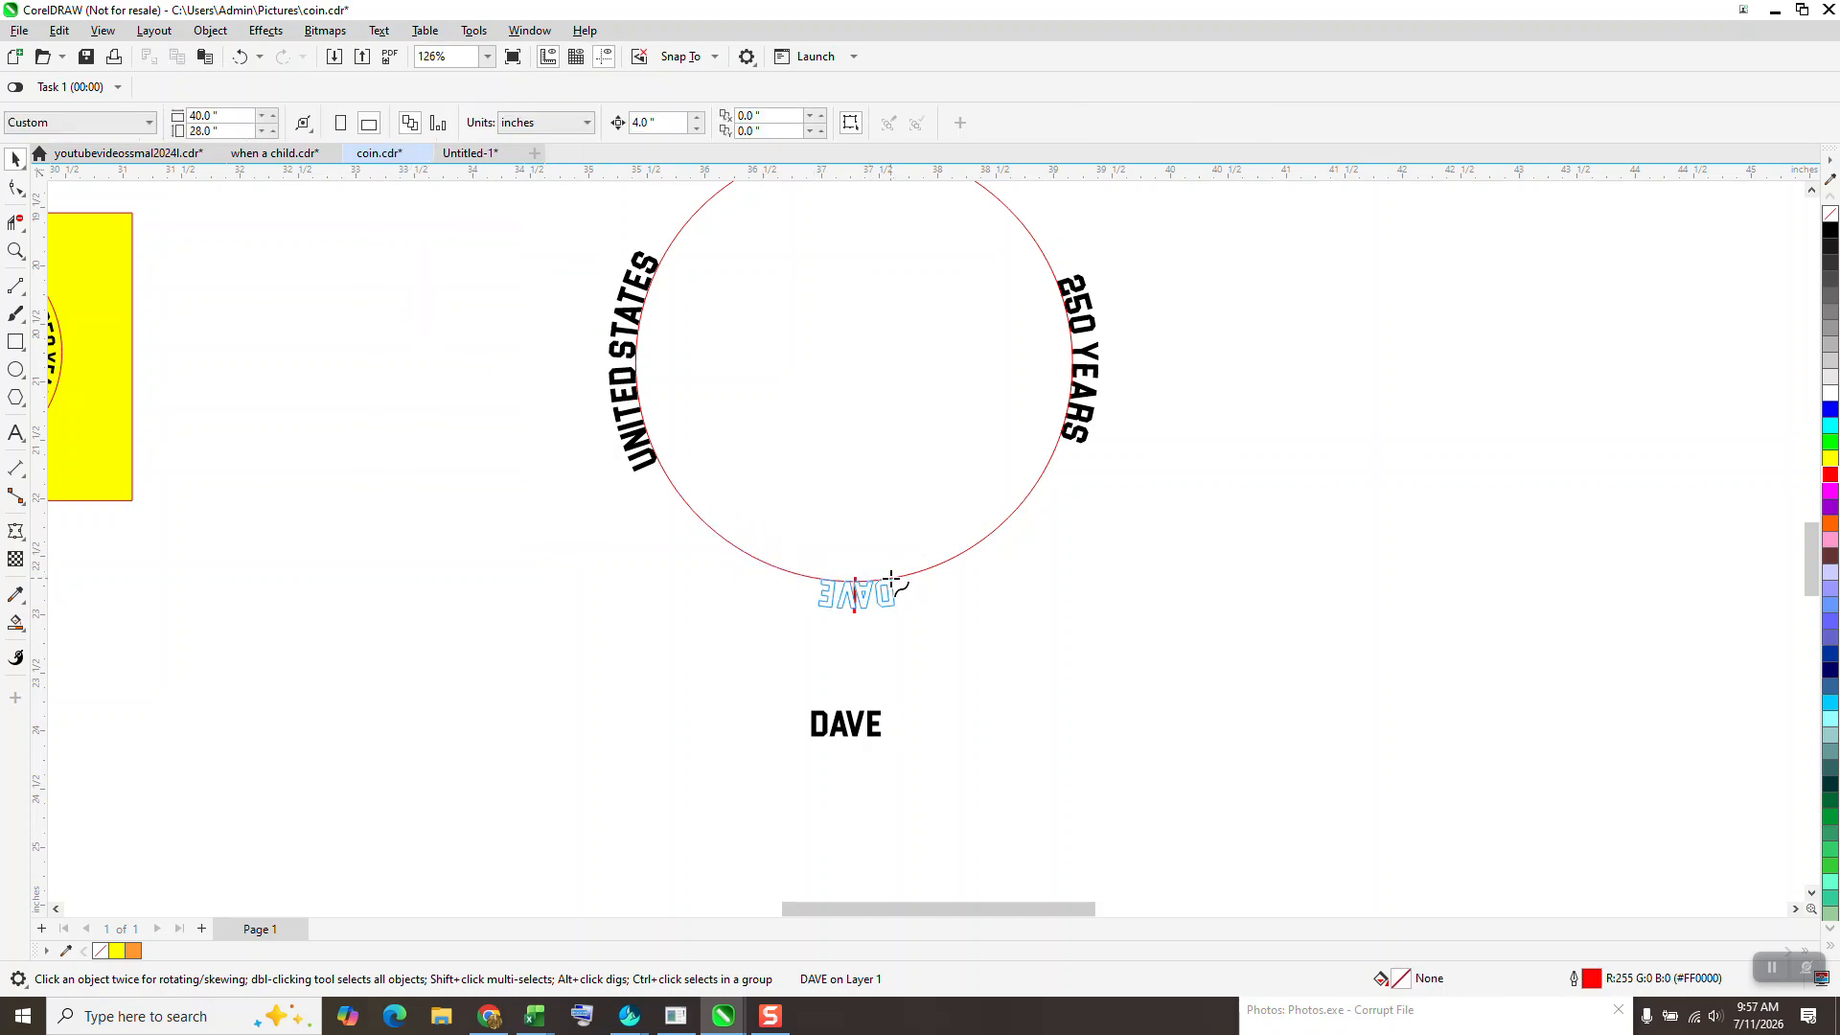
{"action": "left_click", "coordinate": [891, 578]}
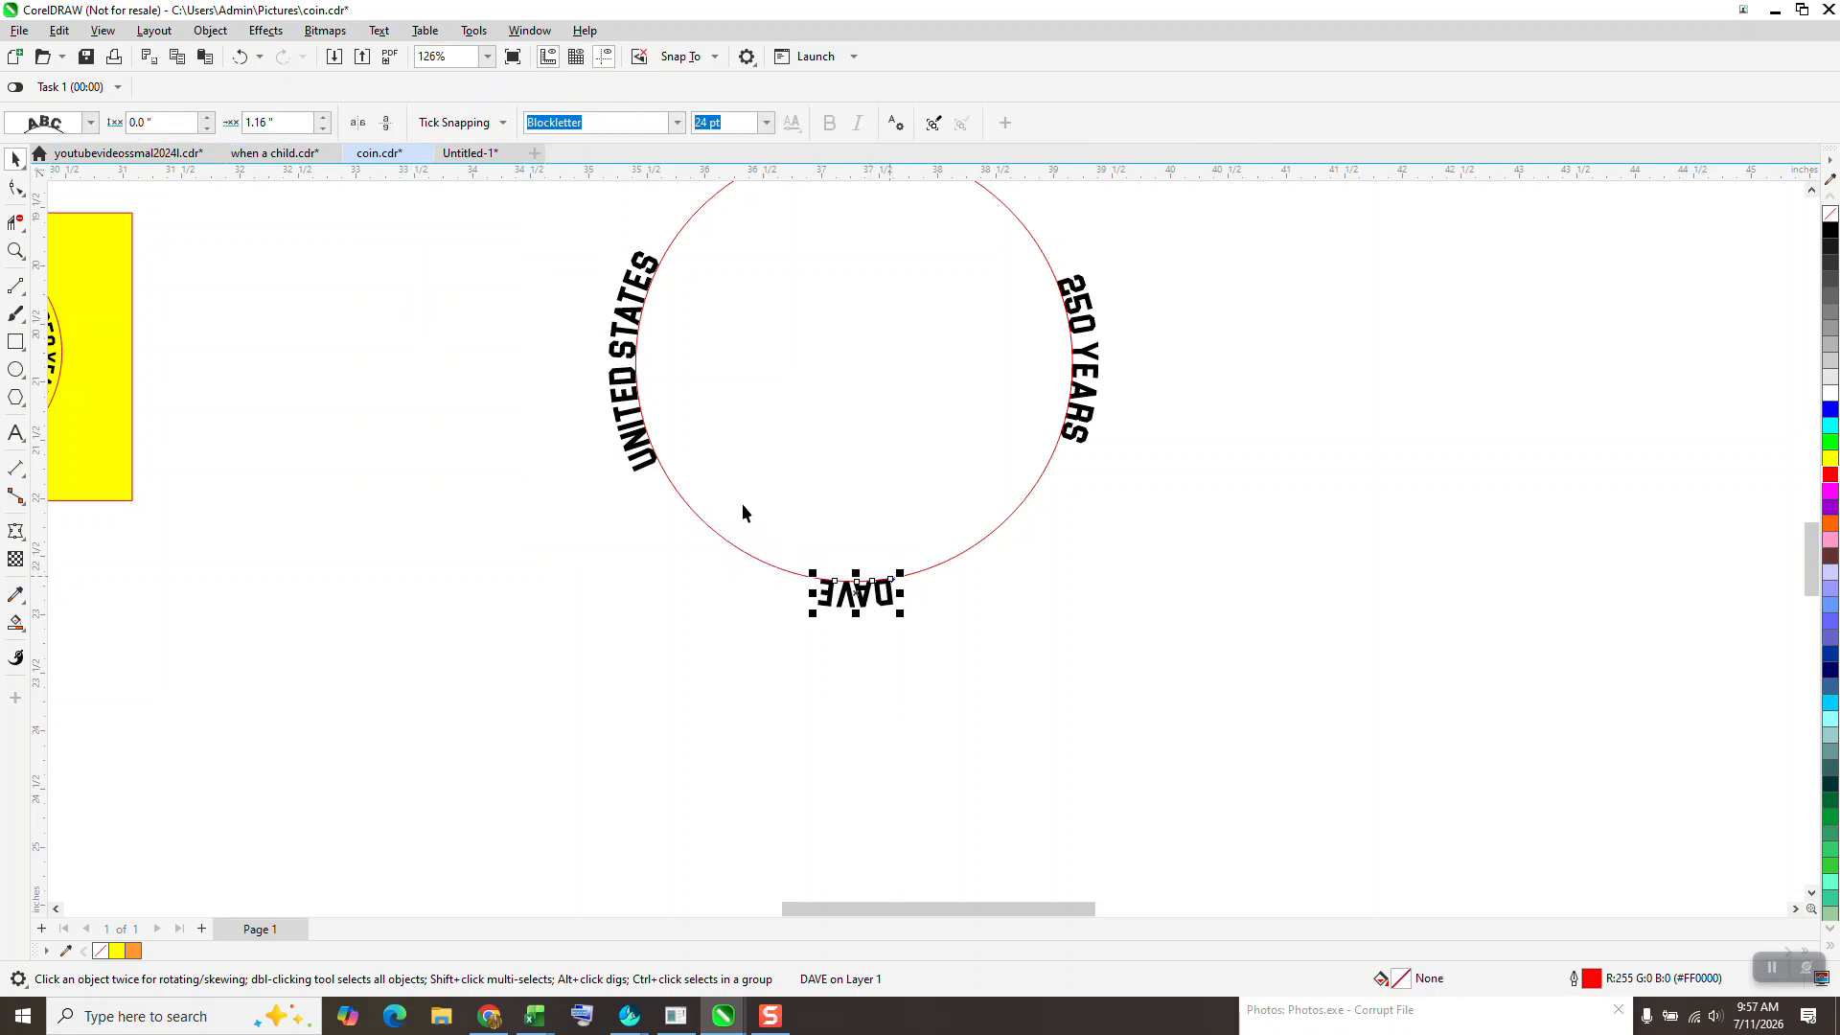
{"action": "left_click", "coordinate": [387, 123]}
{"action": "left_click", "coordinate": [357, 122]}
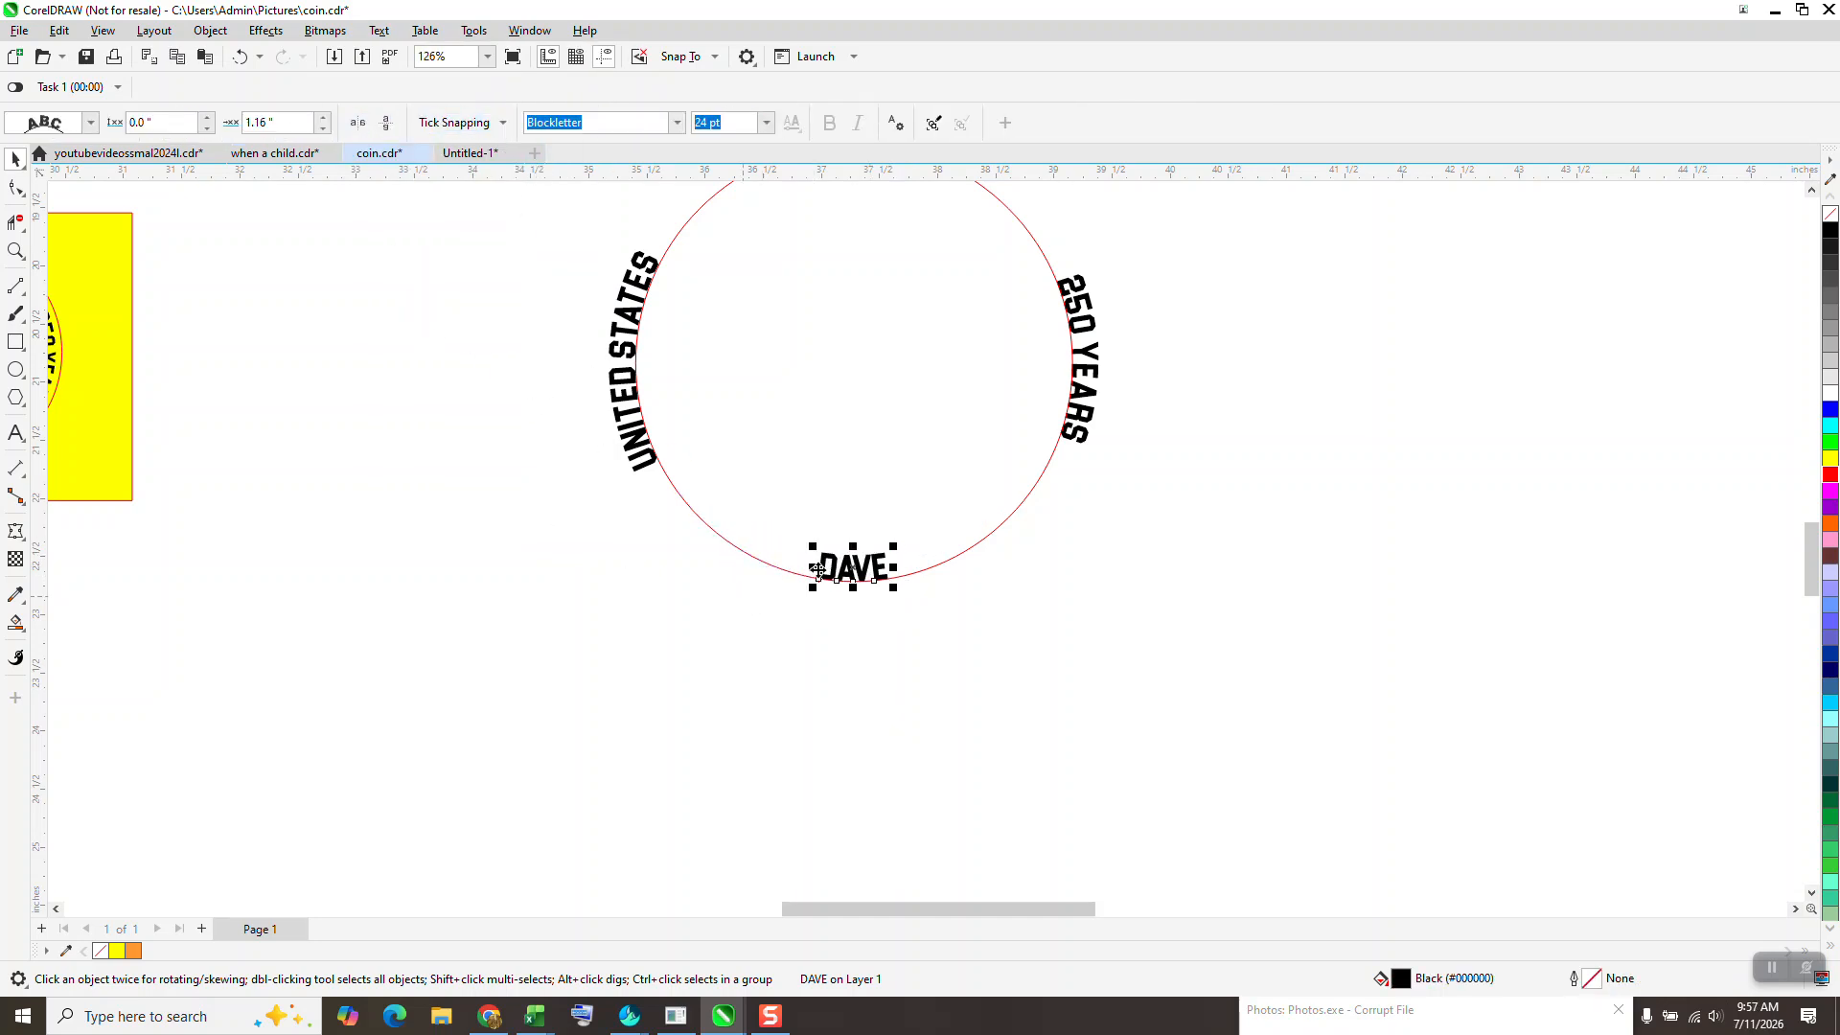
- Move the name text outside the bottom arc with an offset of about 0.23 inches and widen its letter spacing
{"action": "left_click_drag", "start_coordinate": [851, 557], "coordinate": [851, 584]}
{"action": "left_click", "coordinate": [13, 189]}
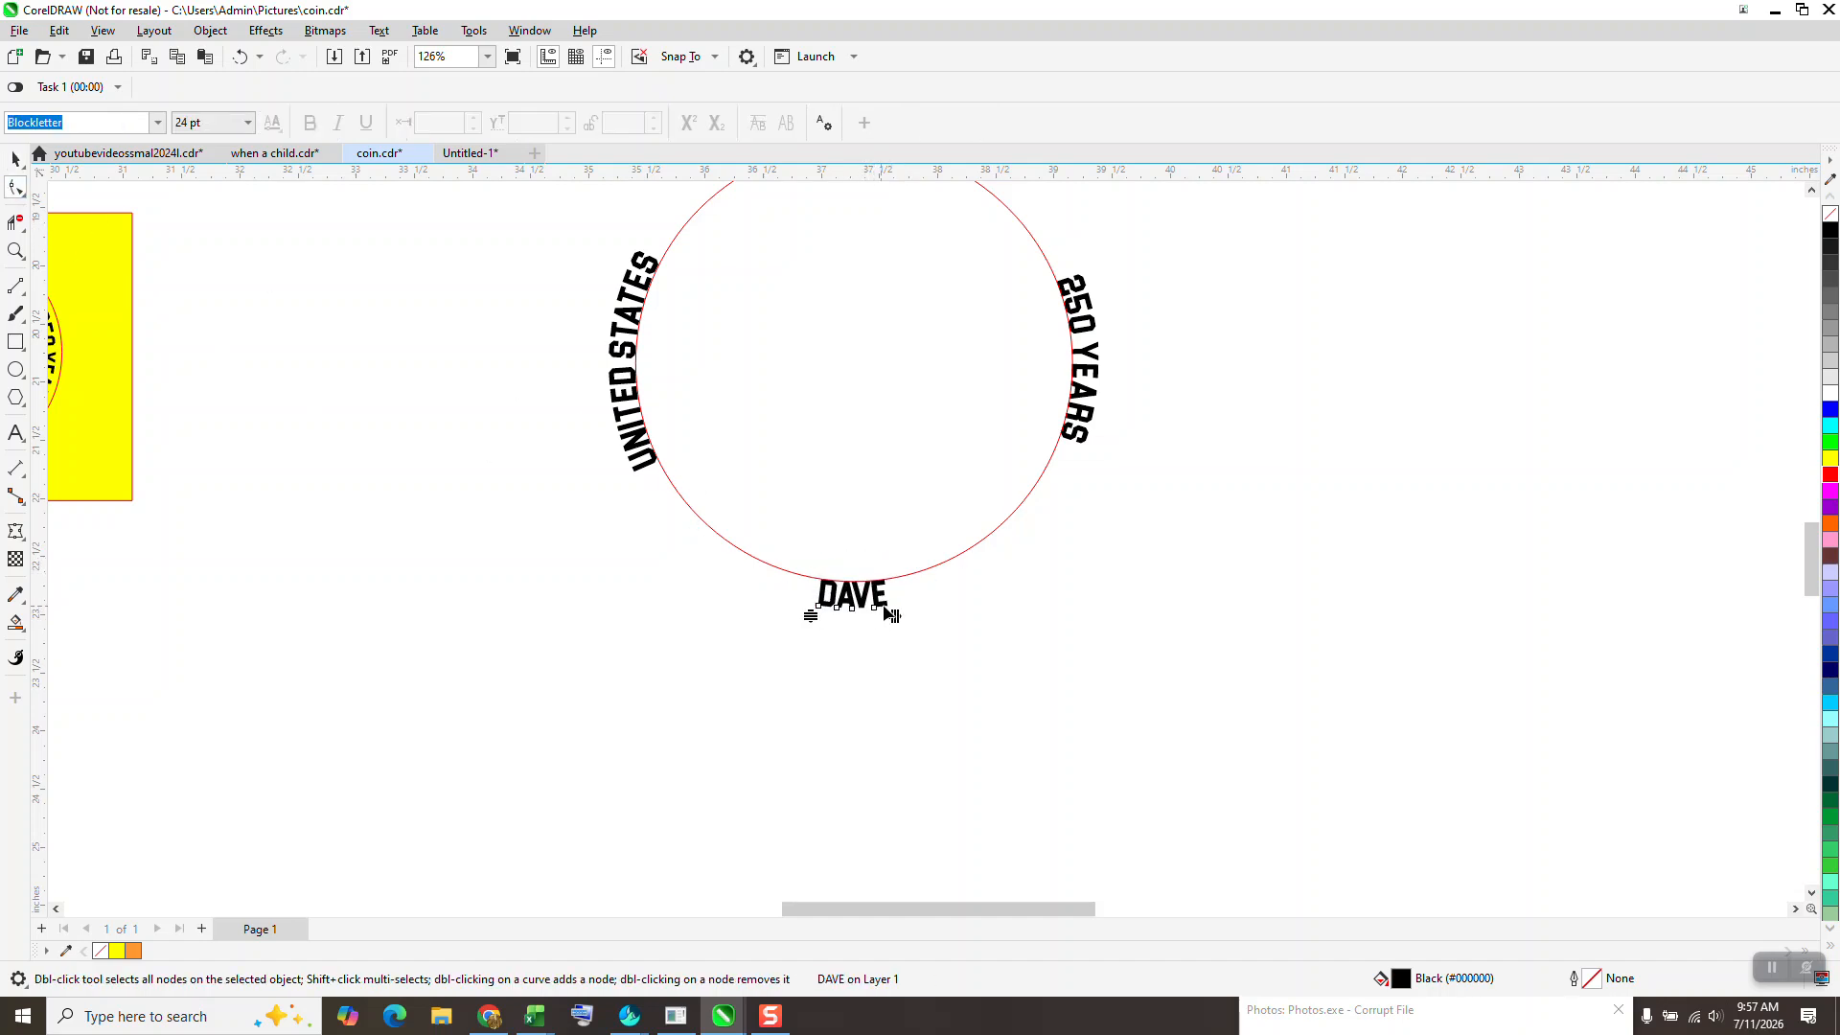
{"action": "left_click_drag", "start_coordinate": [895, 618], "coordinate": [911, 615]}
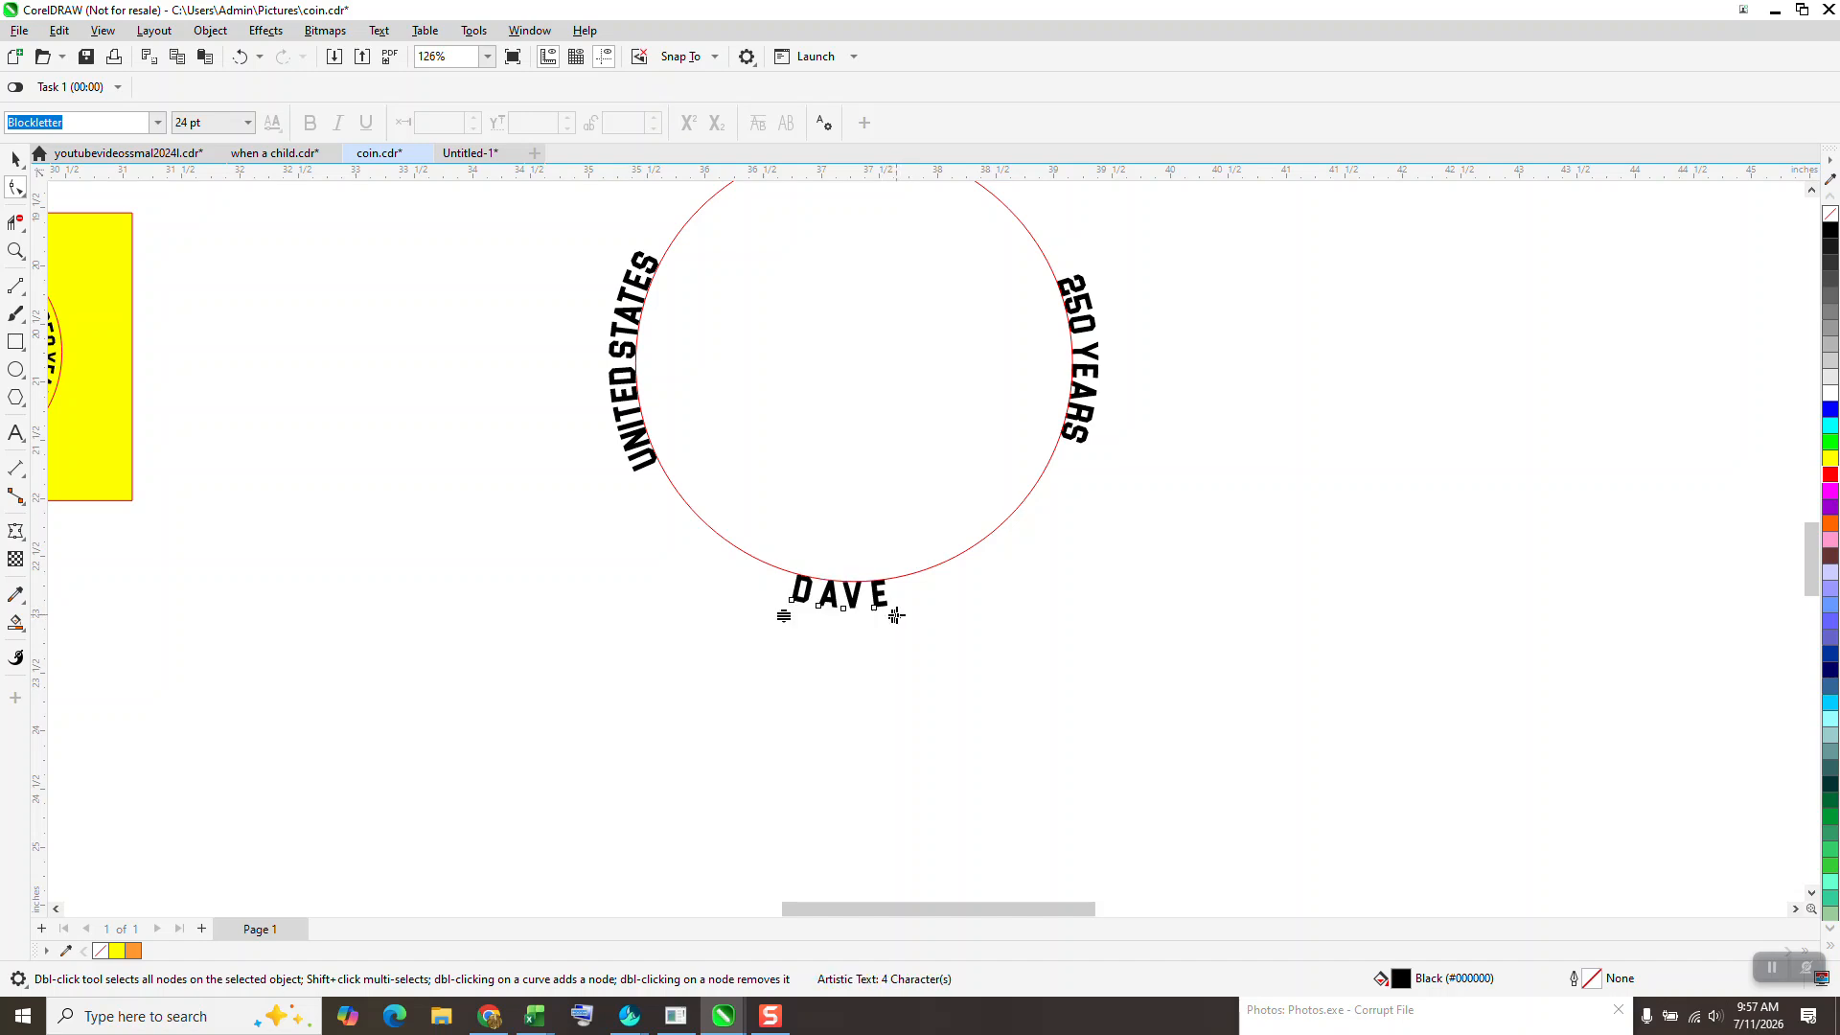
{"action": "scroll", "coordinate": [875, 612], "scroll_direction": "down", "scroll_amount": 1}
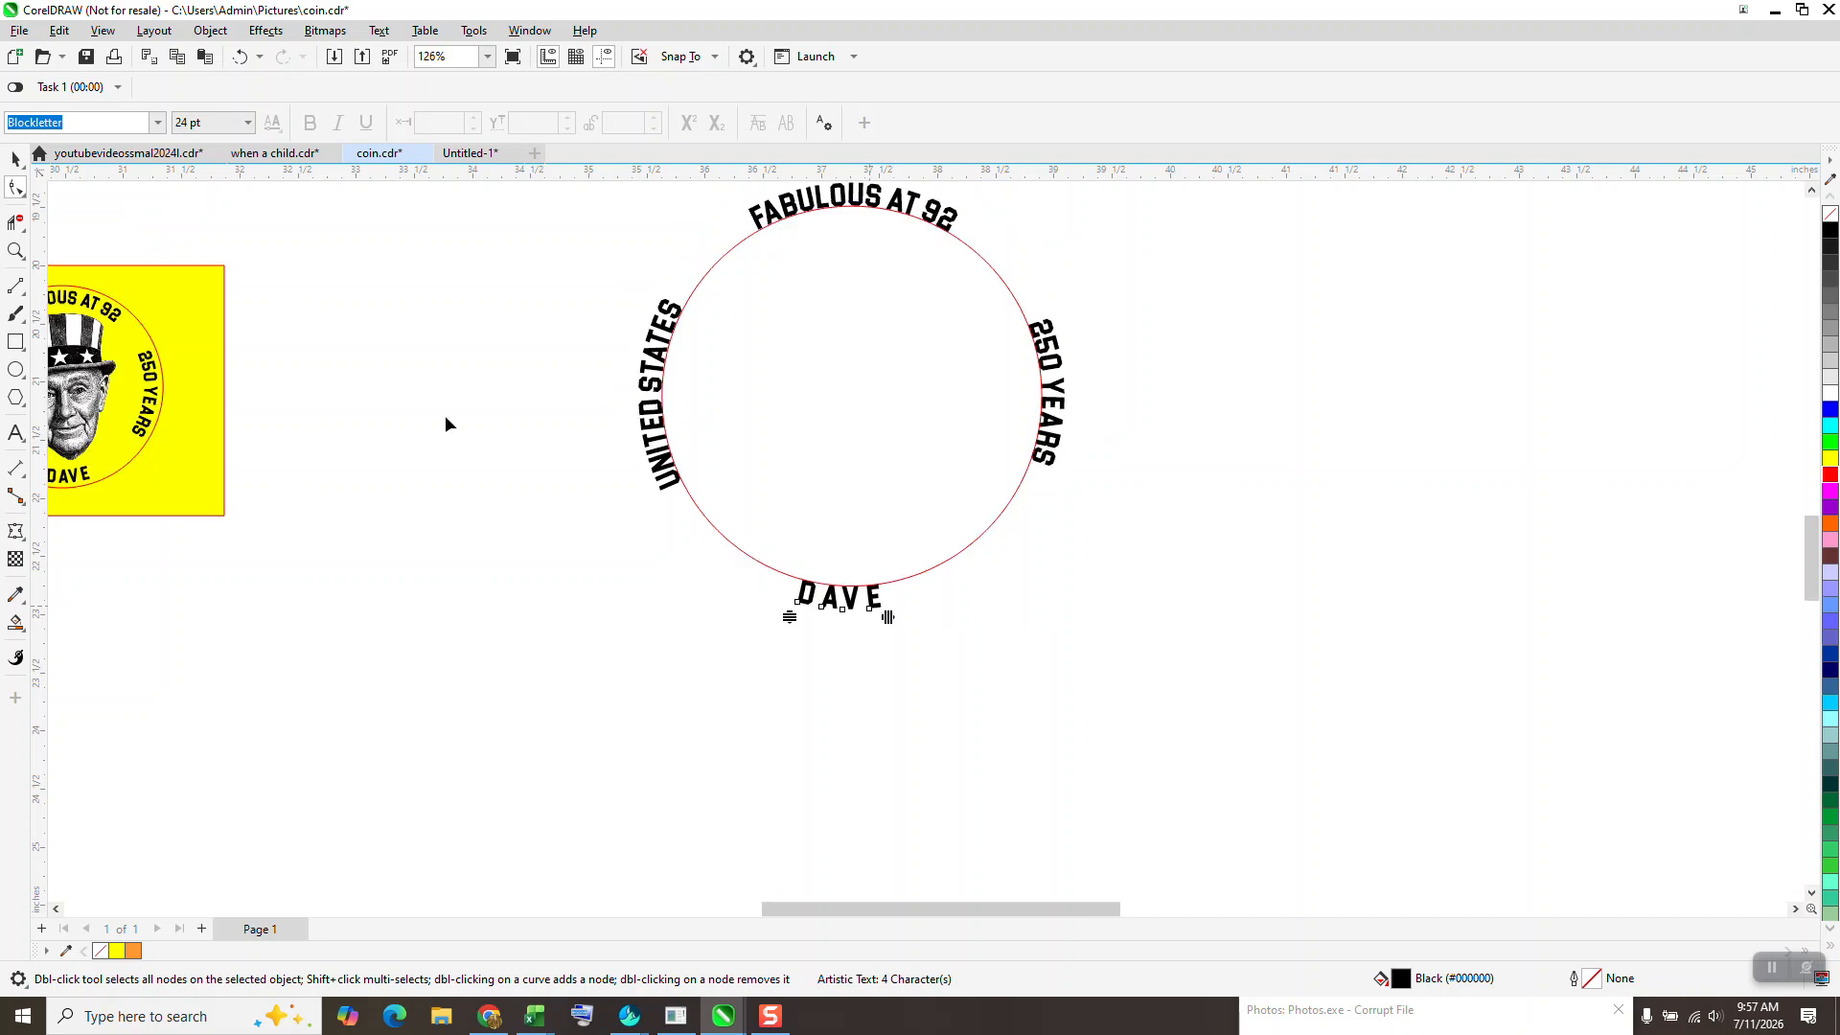
{"action": "left_click", "coordinate": [16, 160]}
- Try deleting the right arc that carries the 250 YEARS text, and undo the deletion
{"action": "scroll", "coordinate": [247, 343], "scroll_direction": "down", "scroll_amount": 1}
{"action": "scroll", "coordinate": [646, 427], "scroll_direction": "down", "scroll_amount": 1}
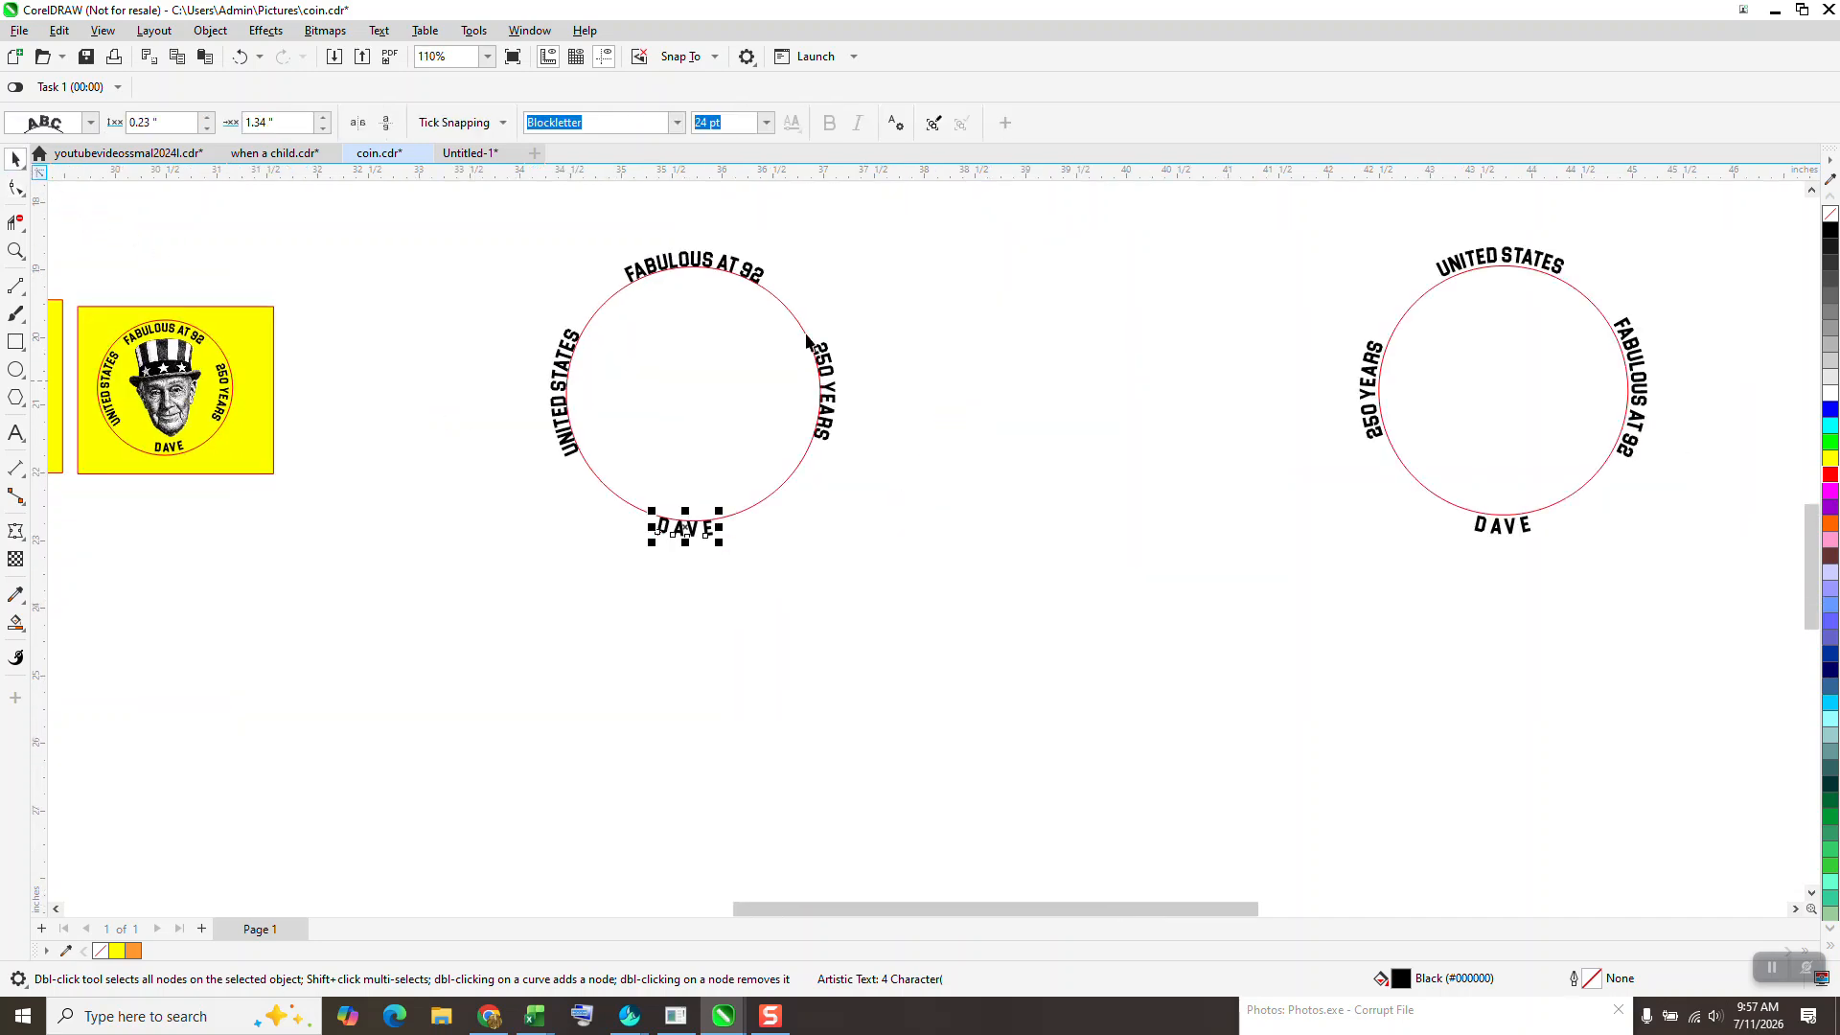
{"action": "left_click", "coordinate": [810, 336]}
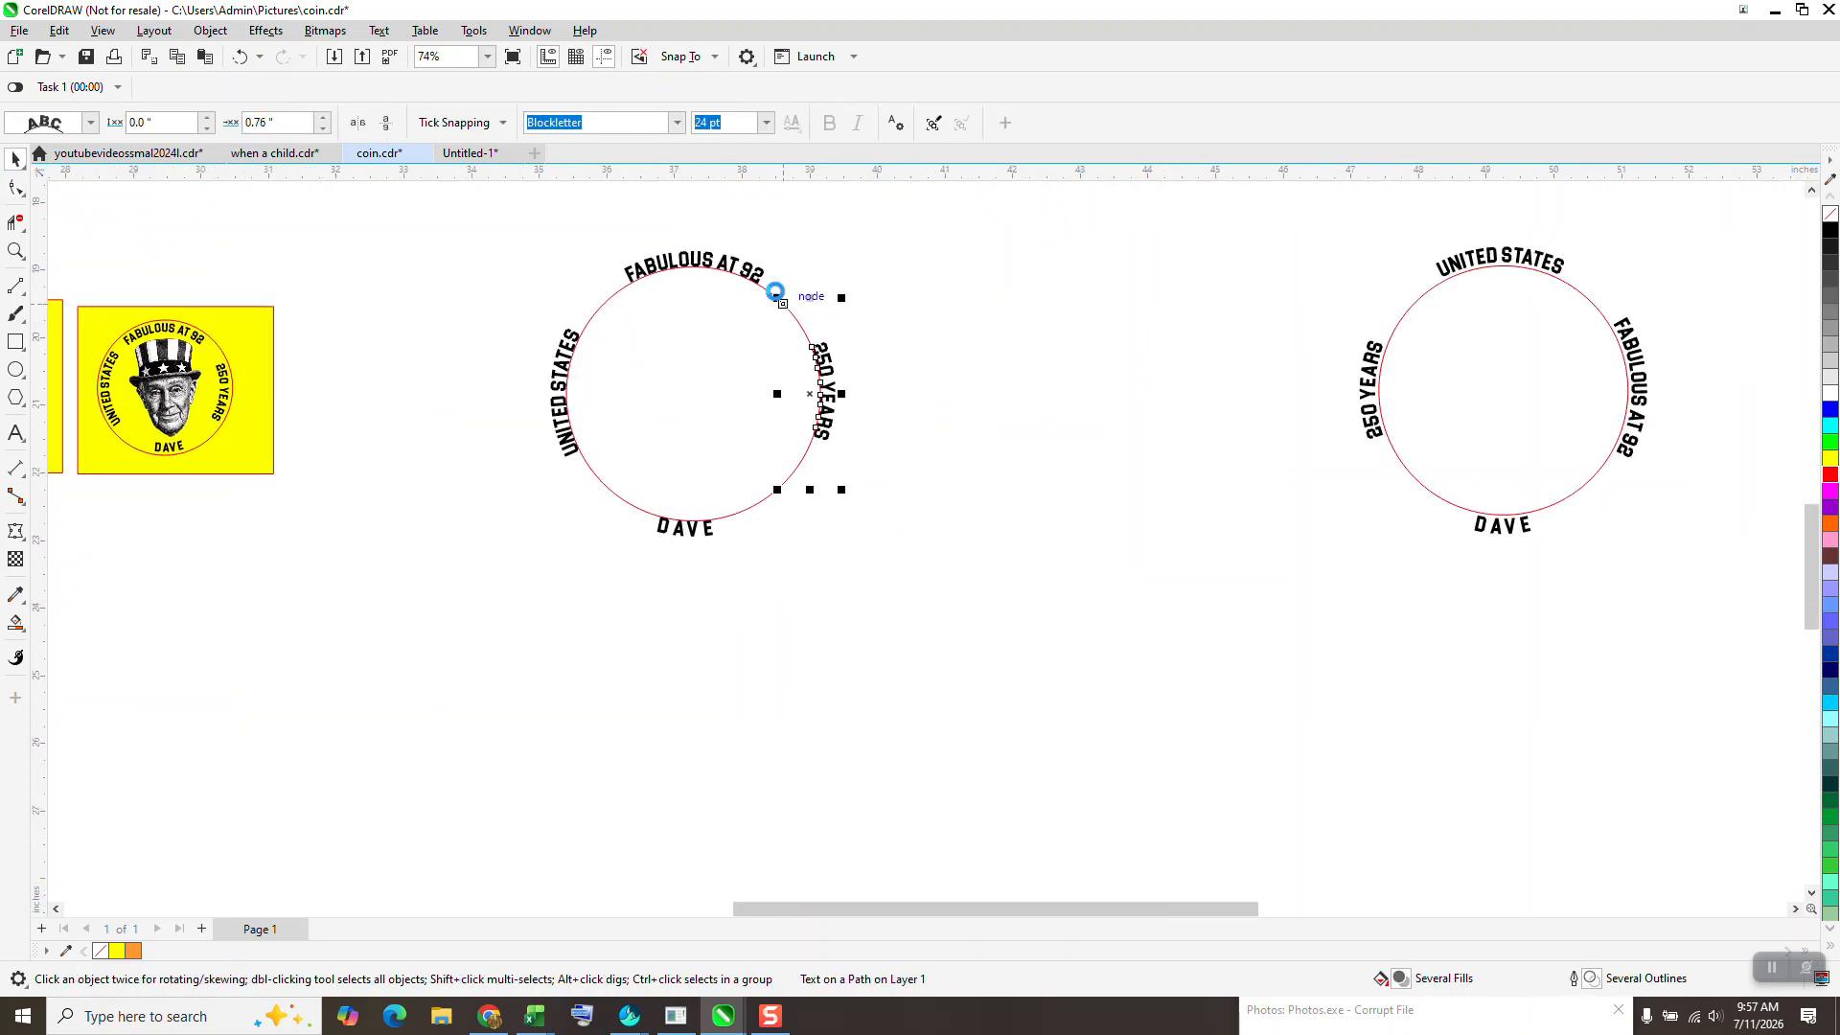
{"action": "key", "text": "Delete"}
{"action": "left_click", "coordinate": [240, 56]}
- Select the whole circle design and break the four text lines apart from their arcs
{"action": "left_click_drag", "start_coordinate": [922, 601], "coordinate": [922, 601]}
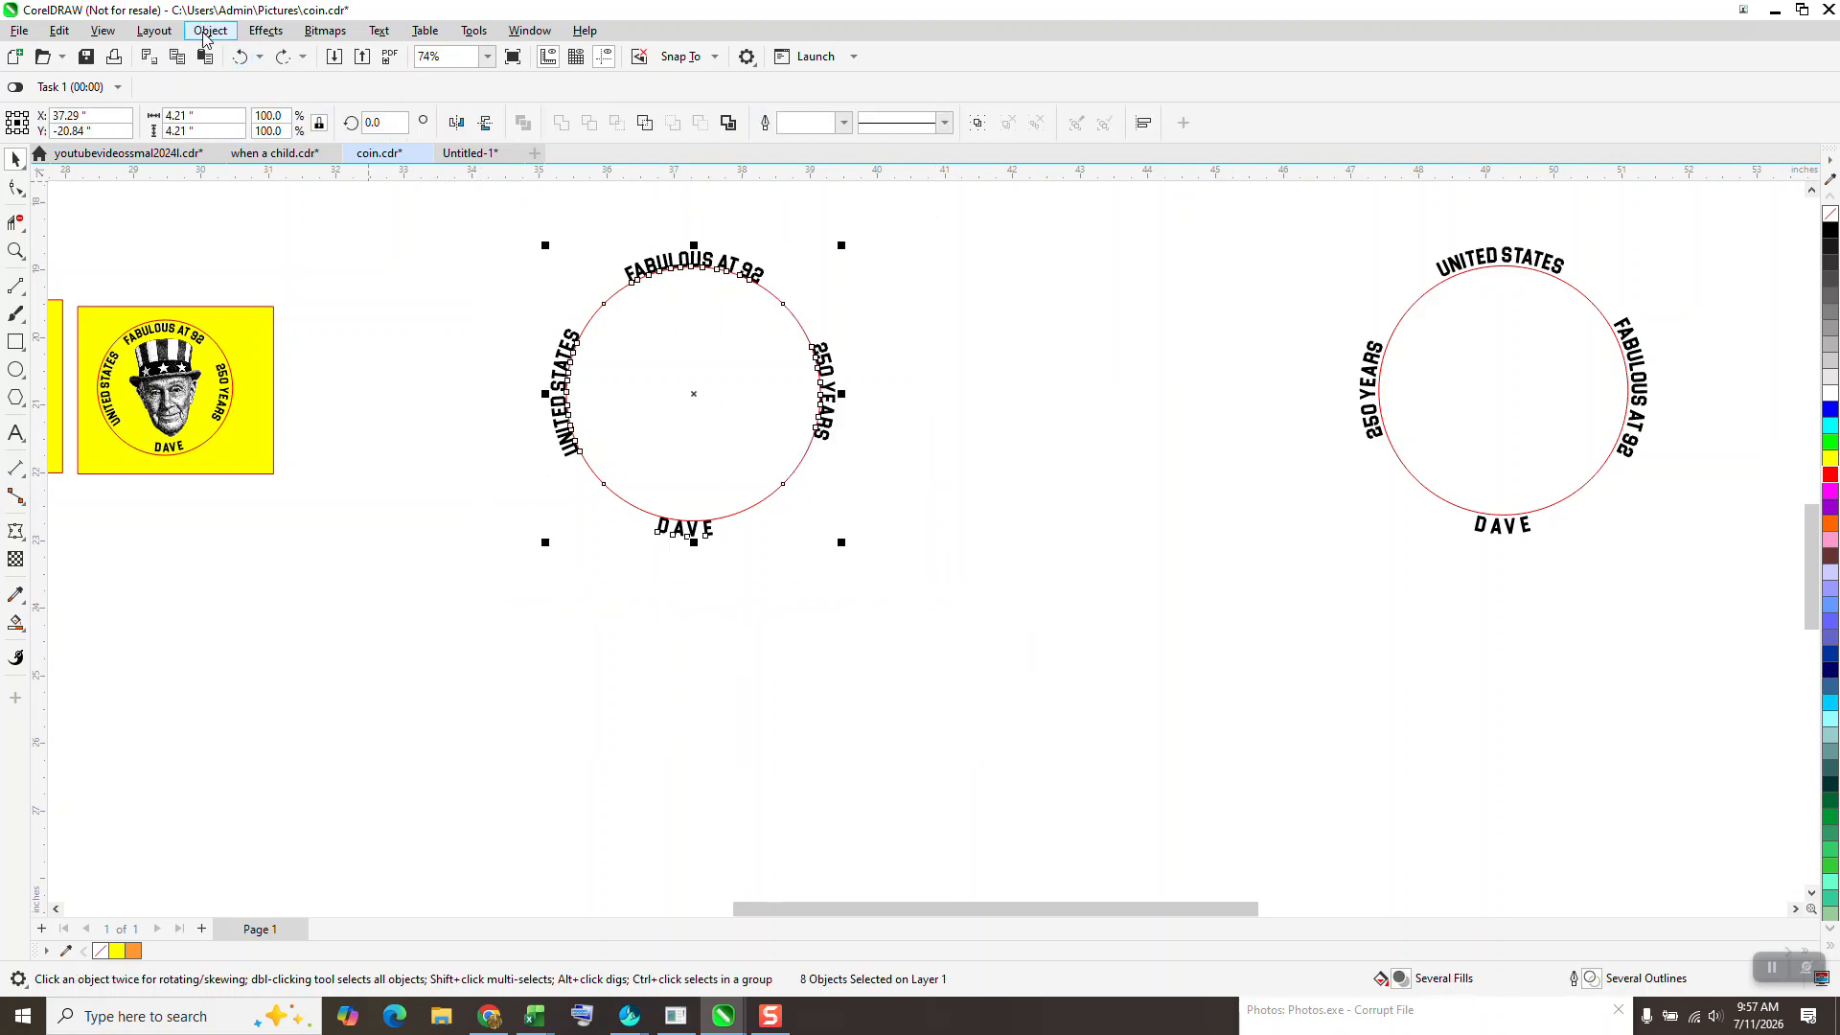
{"action": "left_click", "coordinate": [209, 30]}
{"action": "left_click", "coordinate": [331, 473]}
{"action": "left_click", "coordinate": [595, 318]}
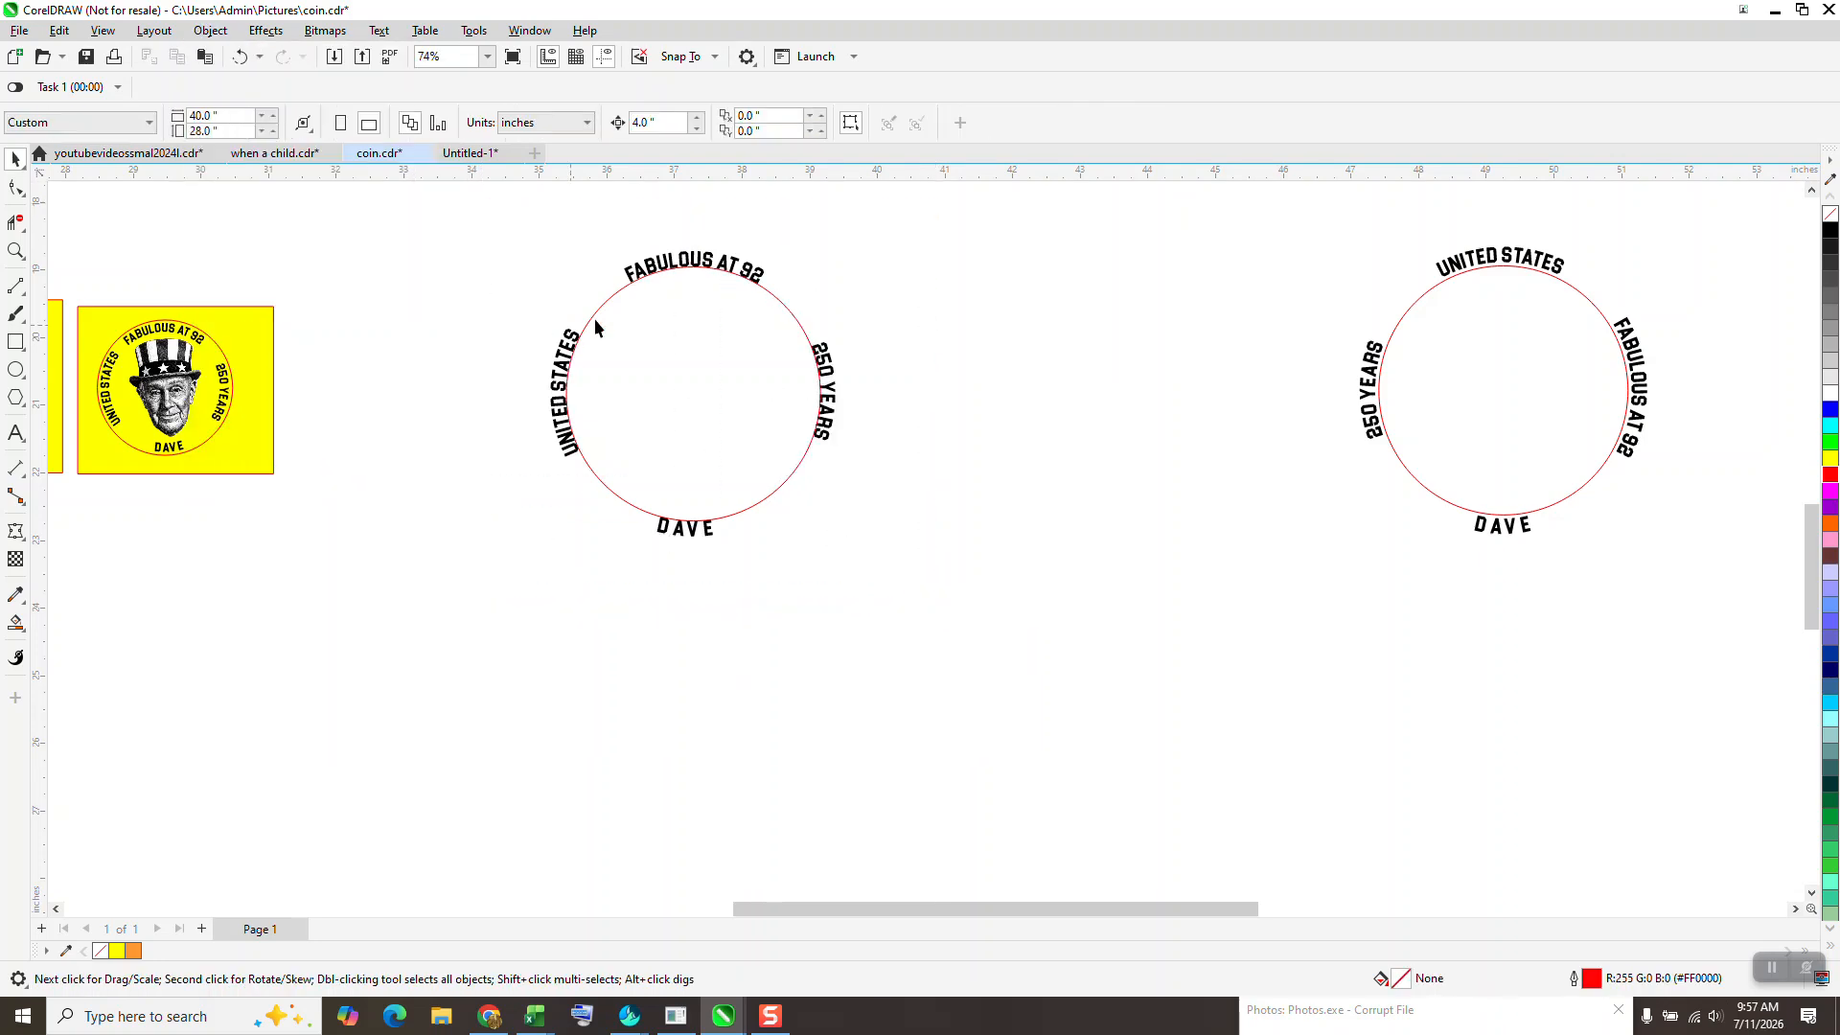
- Delete all four arcs of the circle, keeping only the curved text lines
{"action": "left_click", "coordinate": [606, 303]}
{"action": "key", "text": "Delete"}
{"action": "left_click", "coordinate": [791, 315]}
{"action": "key", "text": "Delete"}
{"action": "left_click", "coordinate": [769, 496]}
{"action": "key", "text": "Delete"}
{"action": "left_click", "coordinate": [590, 319]}
{"action": "key", "text": "Delete"}
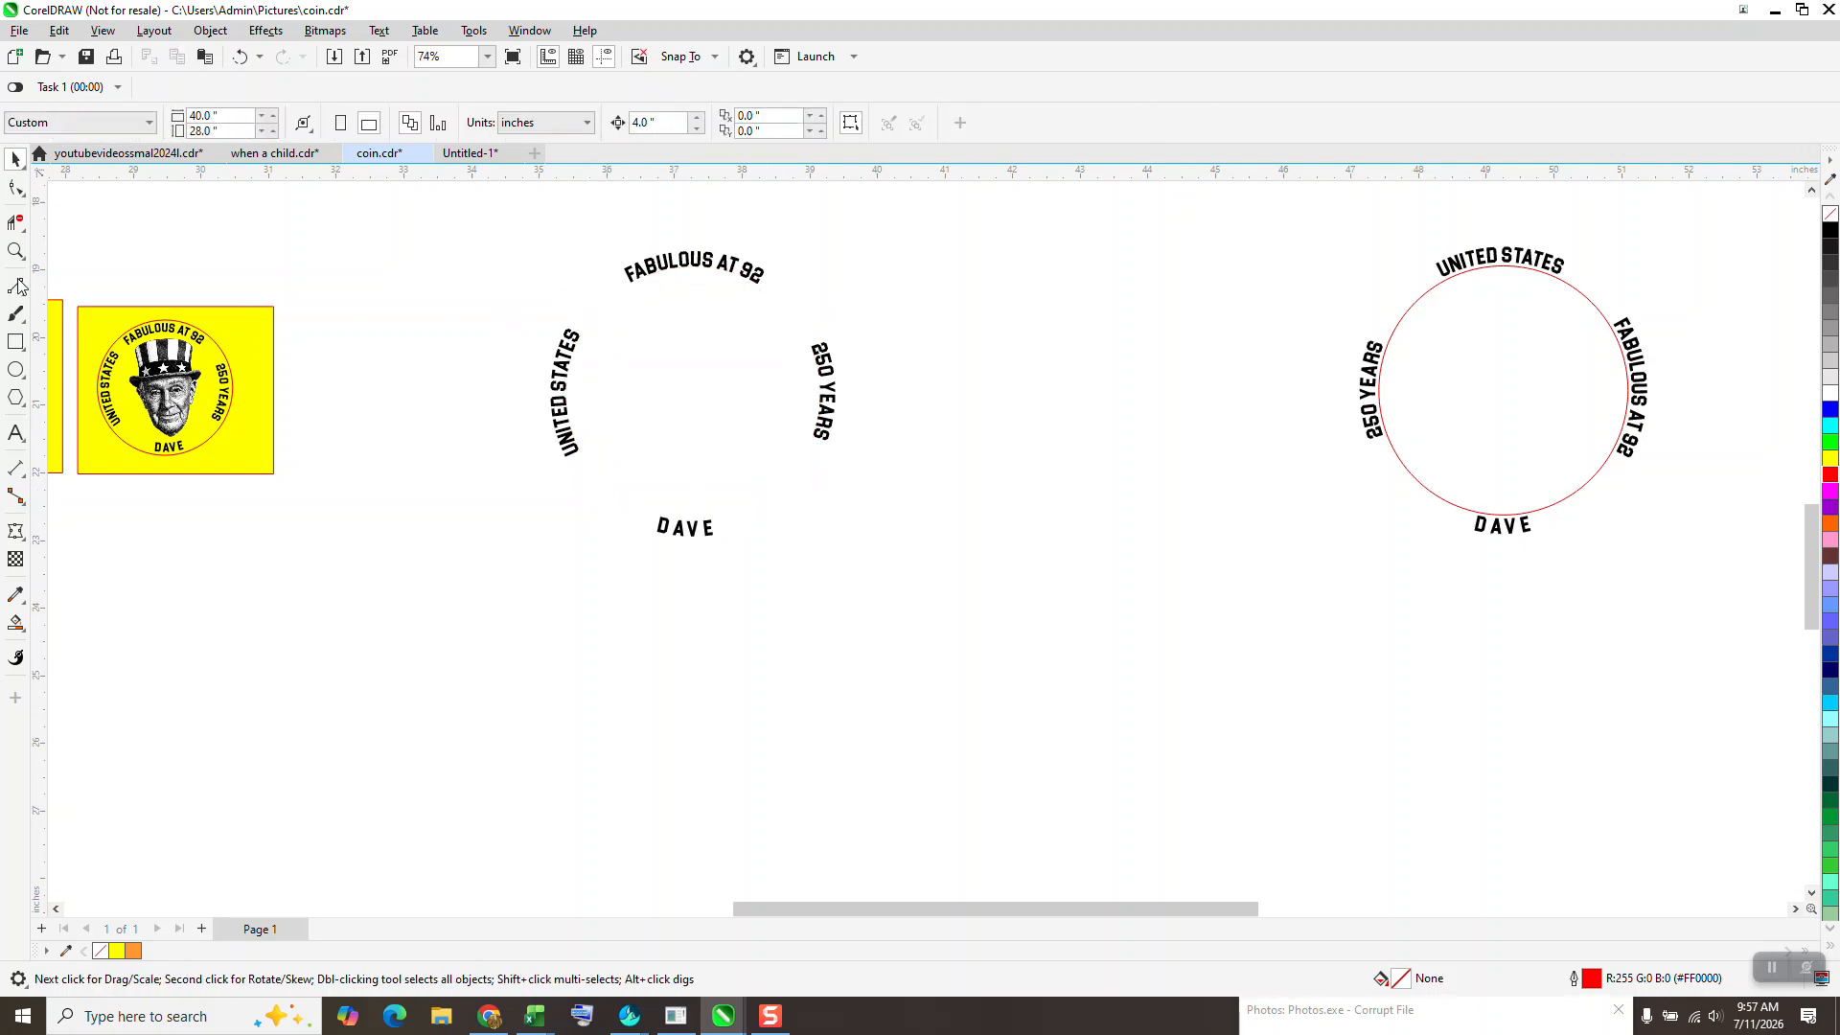
- Place a vertical guideline through the middle of the FABULOUS AT 92 text
{"action": "left_click_drag", "start_coordinate": [43, 267], "coordinate": [396, 269]}
{"action": "key", "text": "p"}
{"action": "left_click_drag", "start_coordinate": [632, 178], "coordinate": [877, 368]}
{"action": "key", "text": "p"}
{"action": "left_click", "coordinate": [15, 251]}
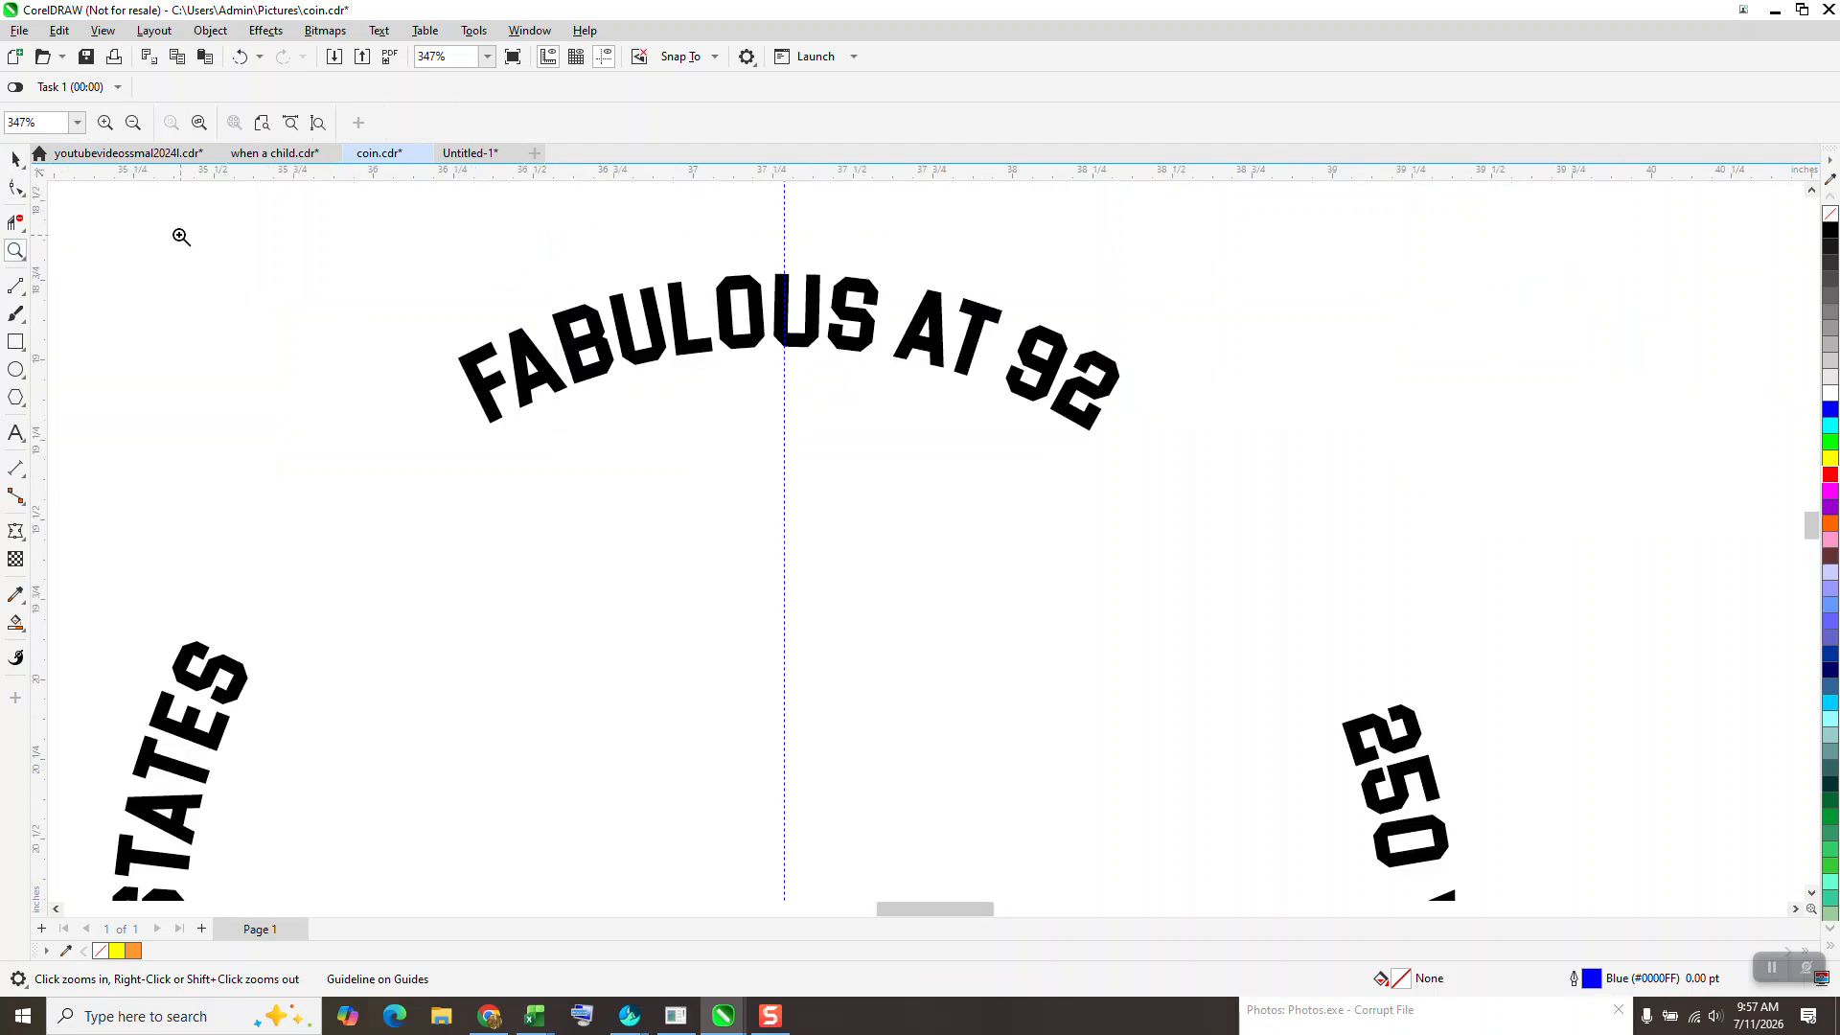
- Select the FABULOUS AT 92, 250 YEARS and UNITED STATES texts in turn to check their centring against the guidelines
{"action": "left_click", "coordinate": [15, 159]}
{"action": "left_click", "coordinate": [688, 346]}
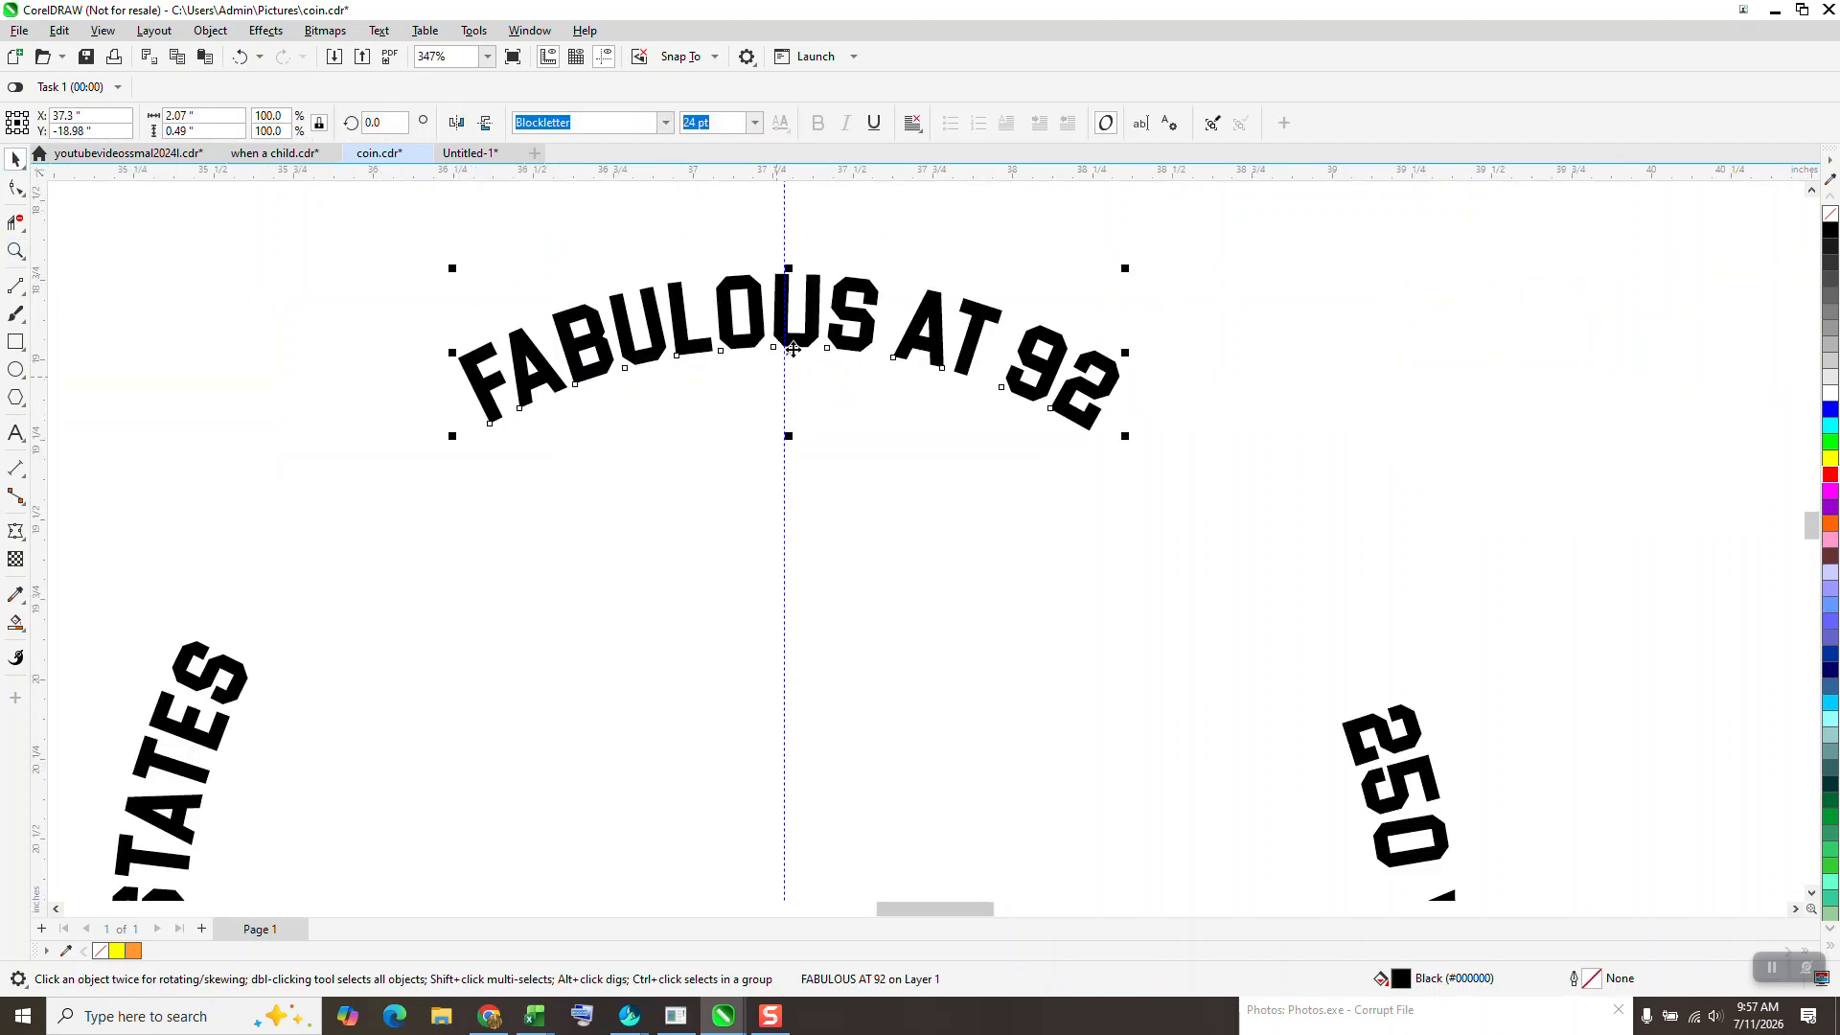
{"action": "scroll", "coordinate": [809, 361], "scroll_direction": "down", "scroll_amount": 2}
{"action": "left_click", "coordinate": [1121, 606]}
{"action": "left_click", "coordinate": [471, 604]}
{"action": "scroll", "coordinate": [470, 591], "scroll_direction": "down", "scroll_amount": 2}
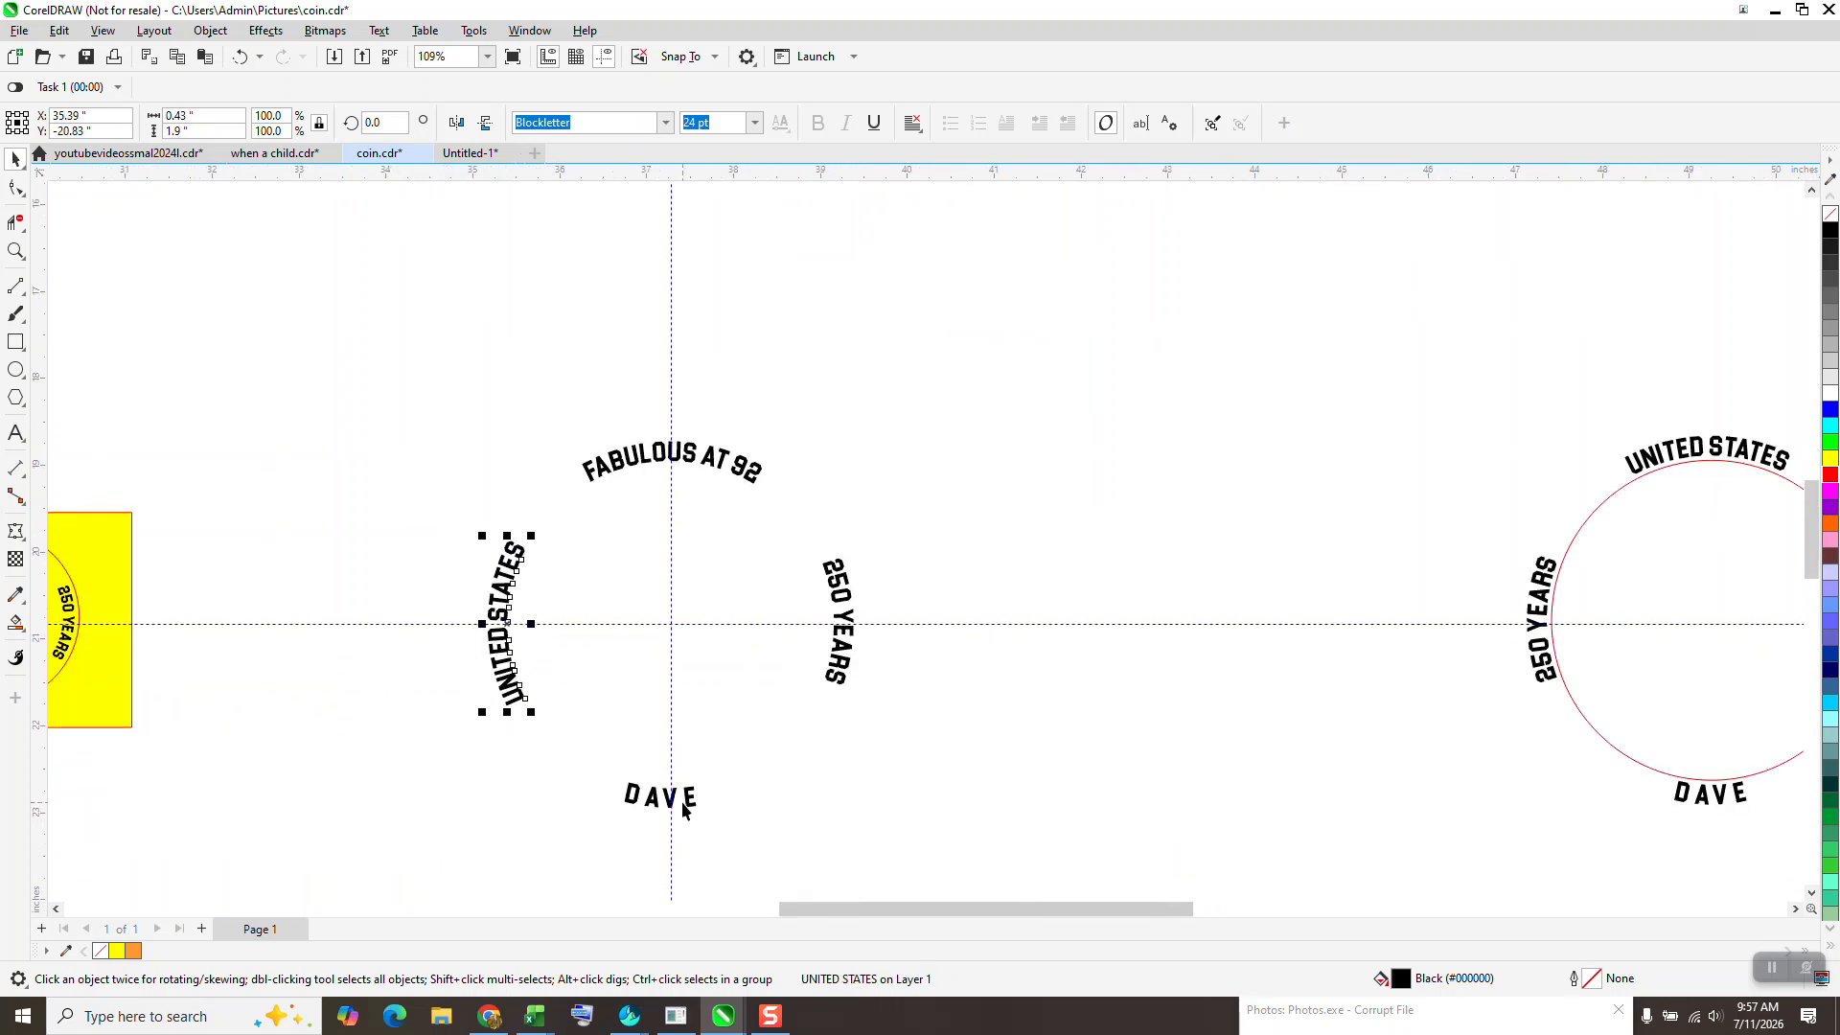
- Rotate the name text at the bottom of the circle by about 3.03° to level it and centre it on the vertical guideline
{"action": "left_click", "coordinate": [688, 803]}
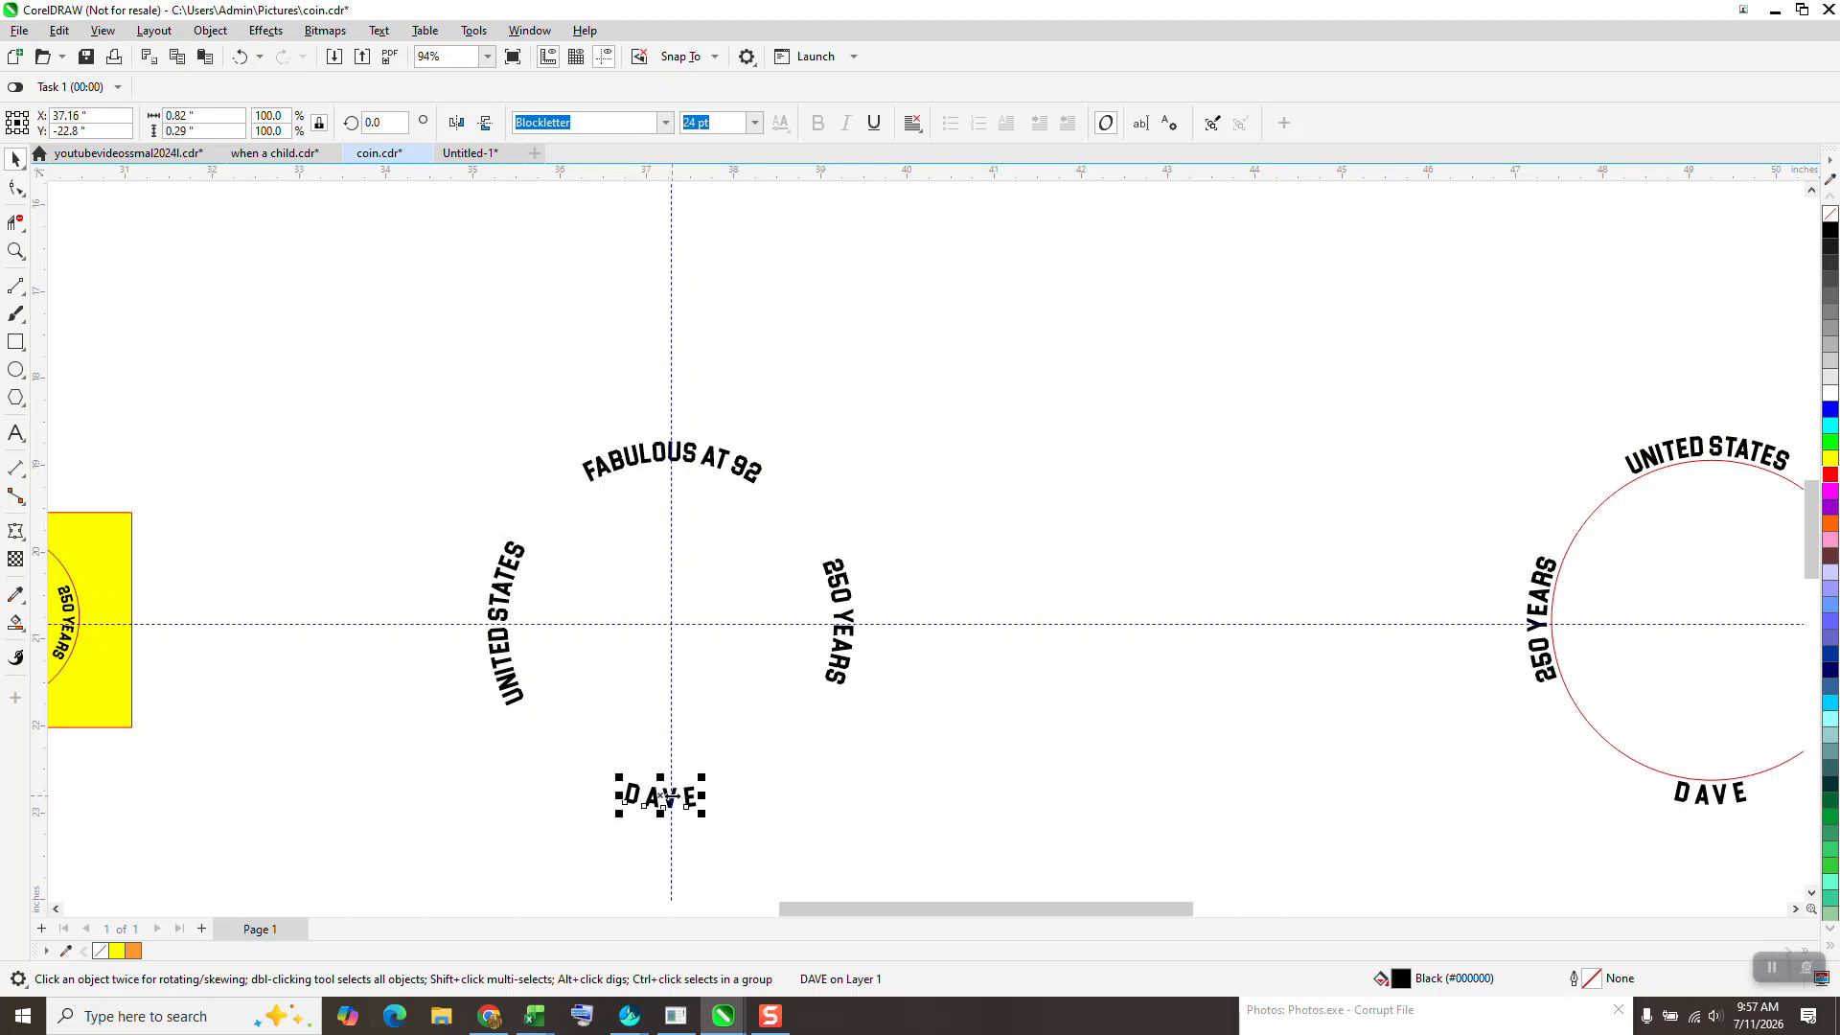
{"action": "left_click", "coordinate": [15, 251]}
{"action": "left_click_drag", "start_coordinate": [565, 778], "coordinate": [751, 848]}
{"action": "left_click", "coordinate": [16, 158]}
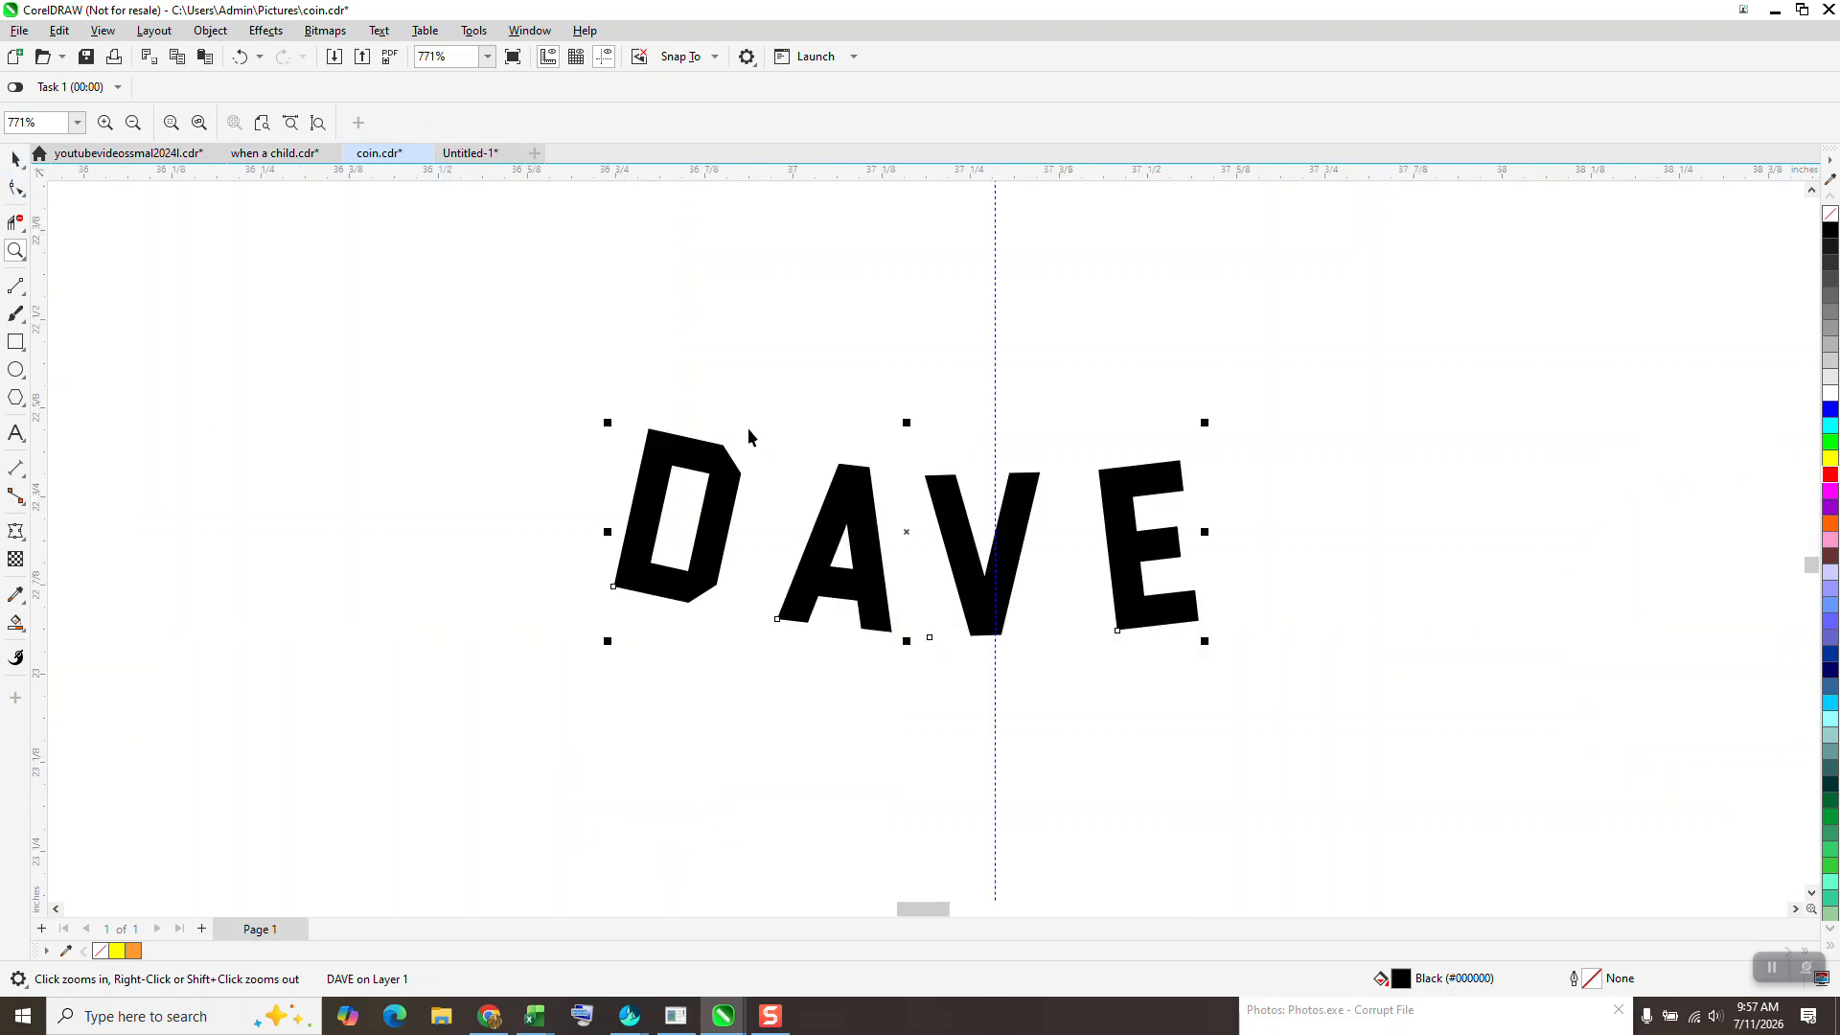
{"action": "scroll", "coordinate": [833, 588], "scroll_direction": "down", "scroll_amount": 1}
{"action": "scroll", "coordinate": [832, 588], "scroll_direction": "down", "scroll_amount": 2}
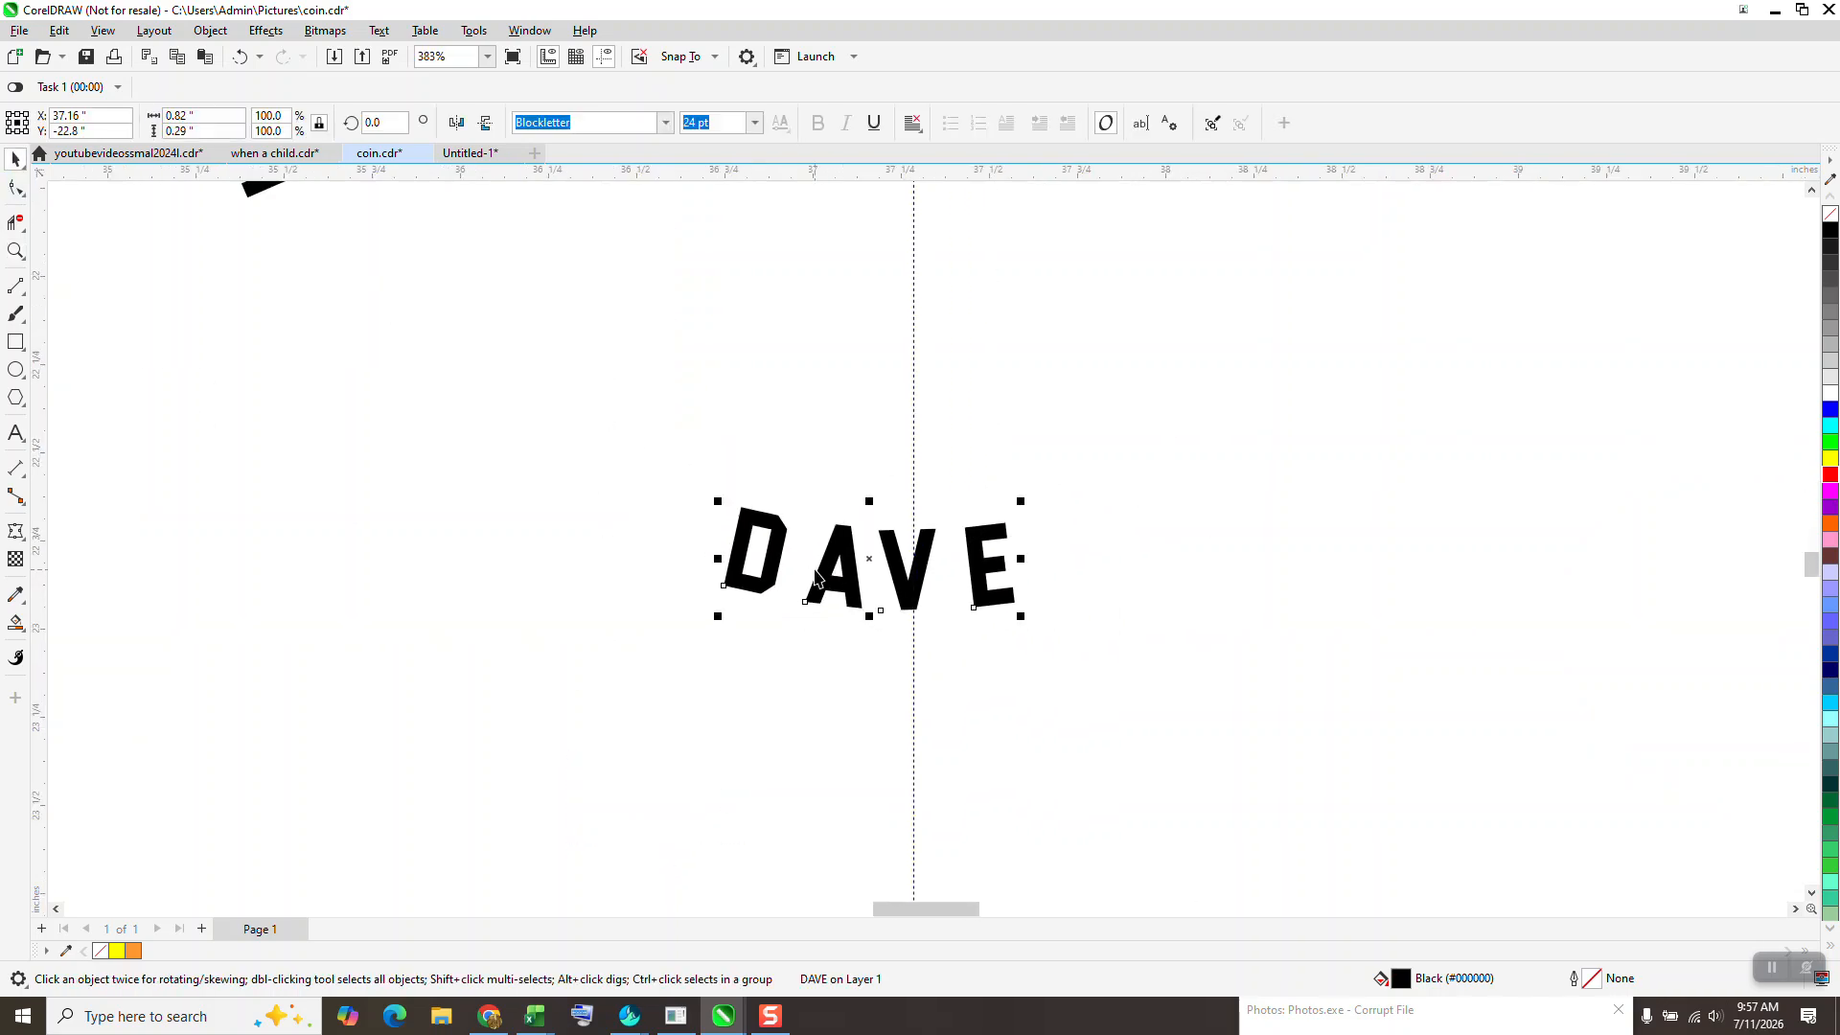
{"action": "left_click", "coordinate": [864, 561]}
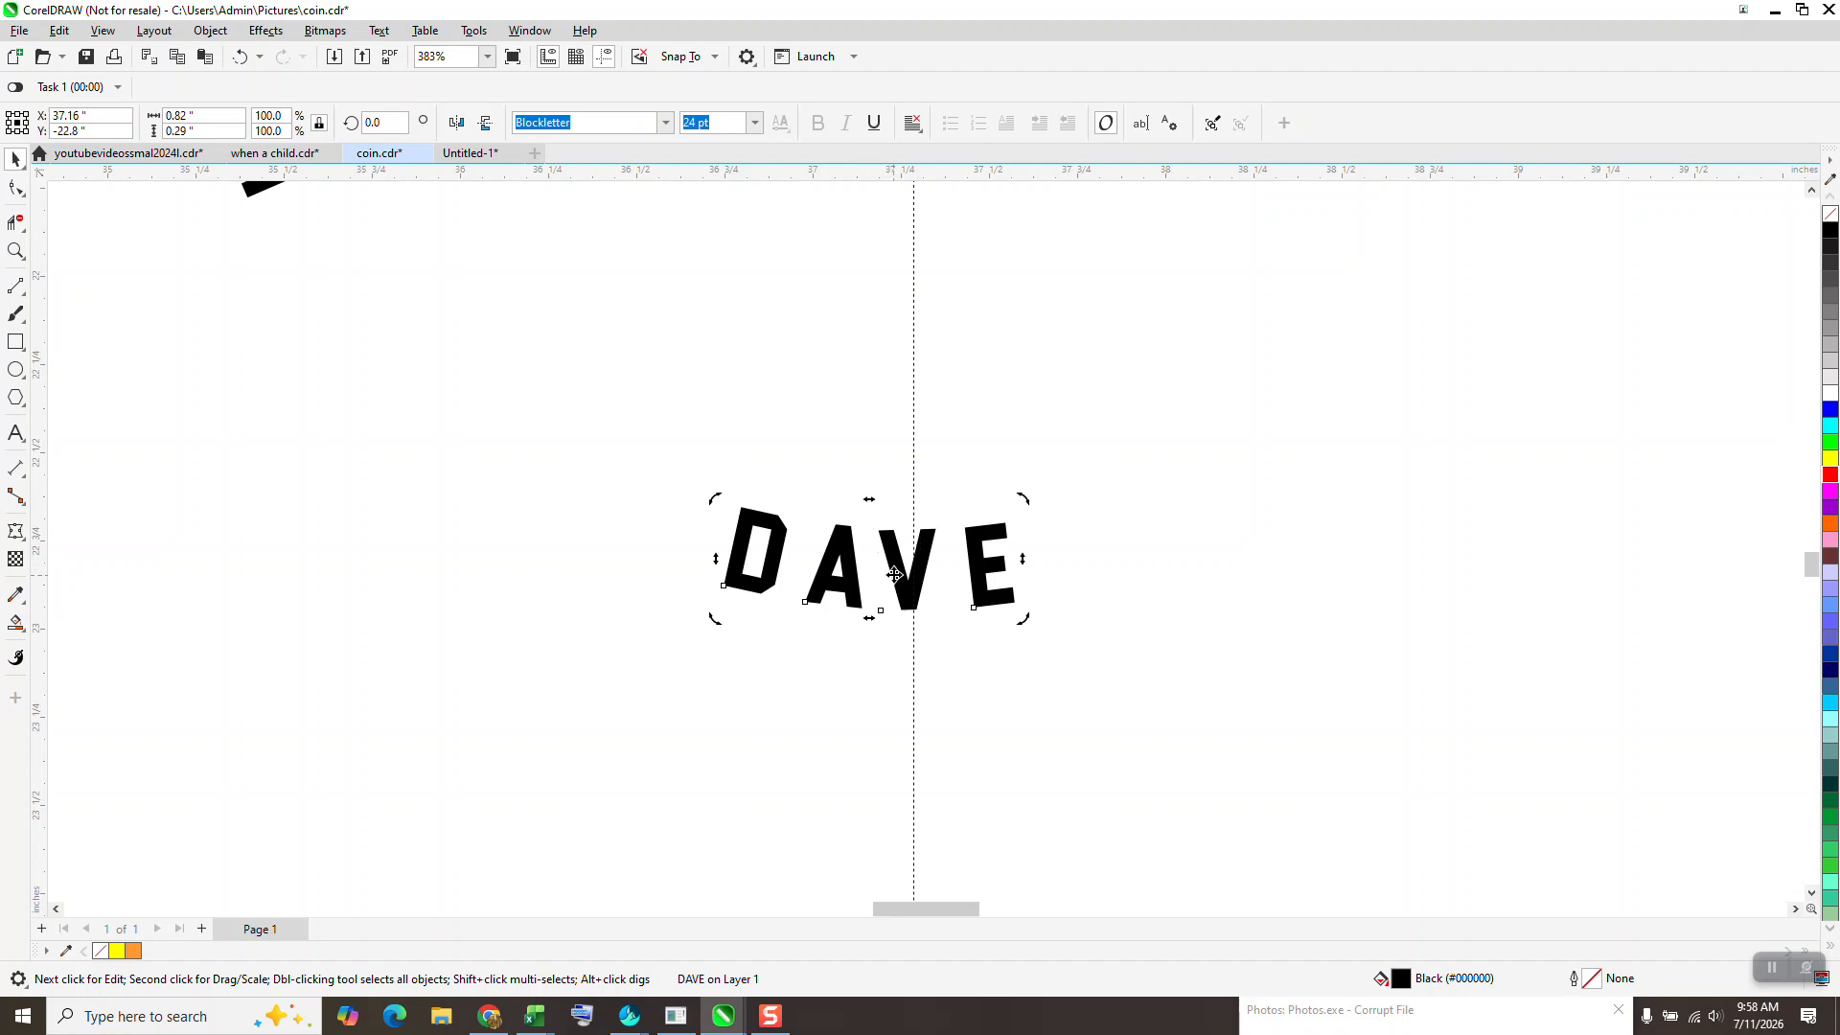
{"action": "left_click_drag", "start_coordinate": [1023, 618], "coordinate": [1044, 615]}
{"action": "left_click", "coordinate": [1025, 531]}
{"action": "left_click", "coordinate": [1011, 563]}
{"action": "left_click_drag", "start_coordinate": [1049, 623], "coordinate": [1060, 618]}
{"action": "left_click", "coordinate": [1035, 587]}
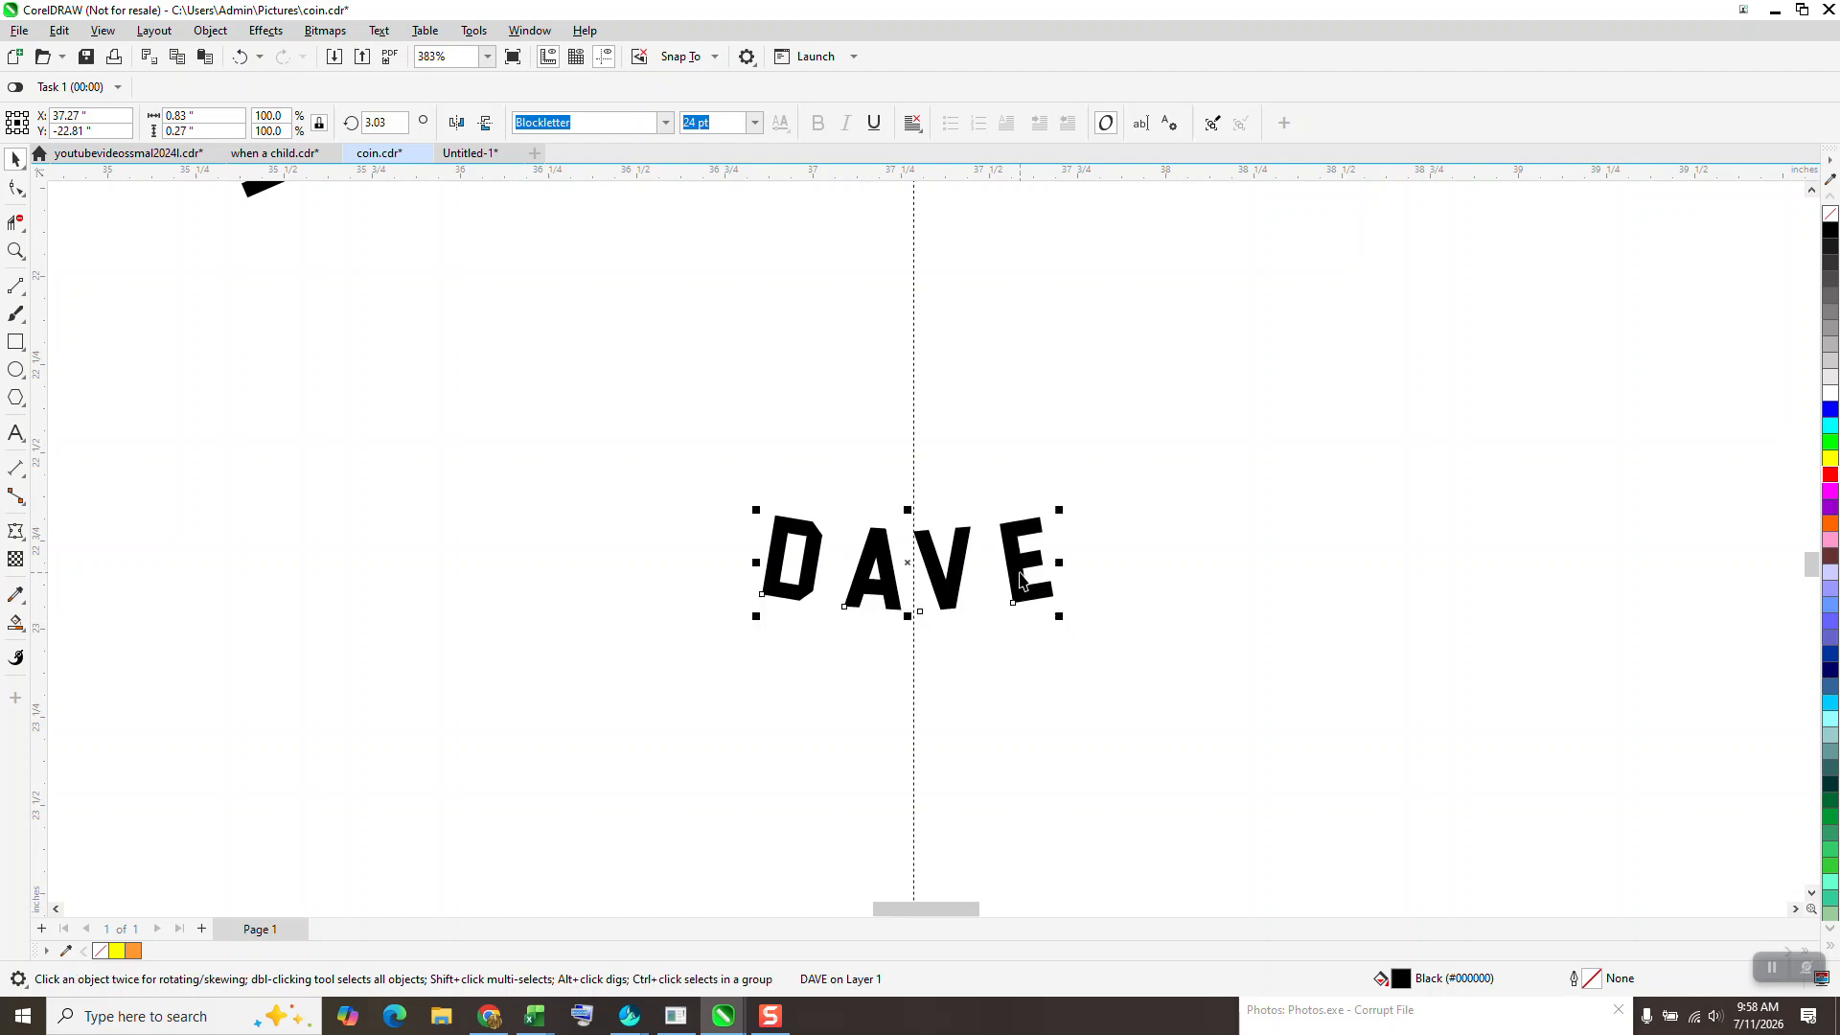
- Deselect the name text and hide the guidelines to view the whole circular arrangement of the four text lines
{"action": "scroll", "coordinate": [913, 636], "scroll_direction": "down", "scroll_amount": 3}
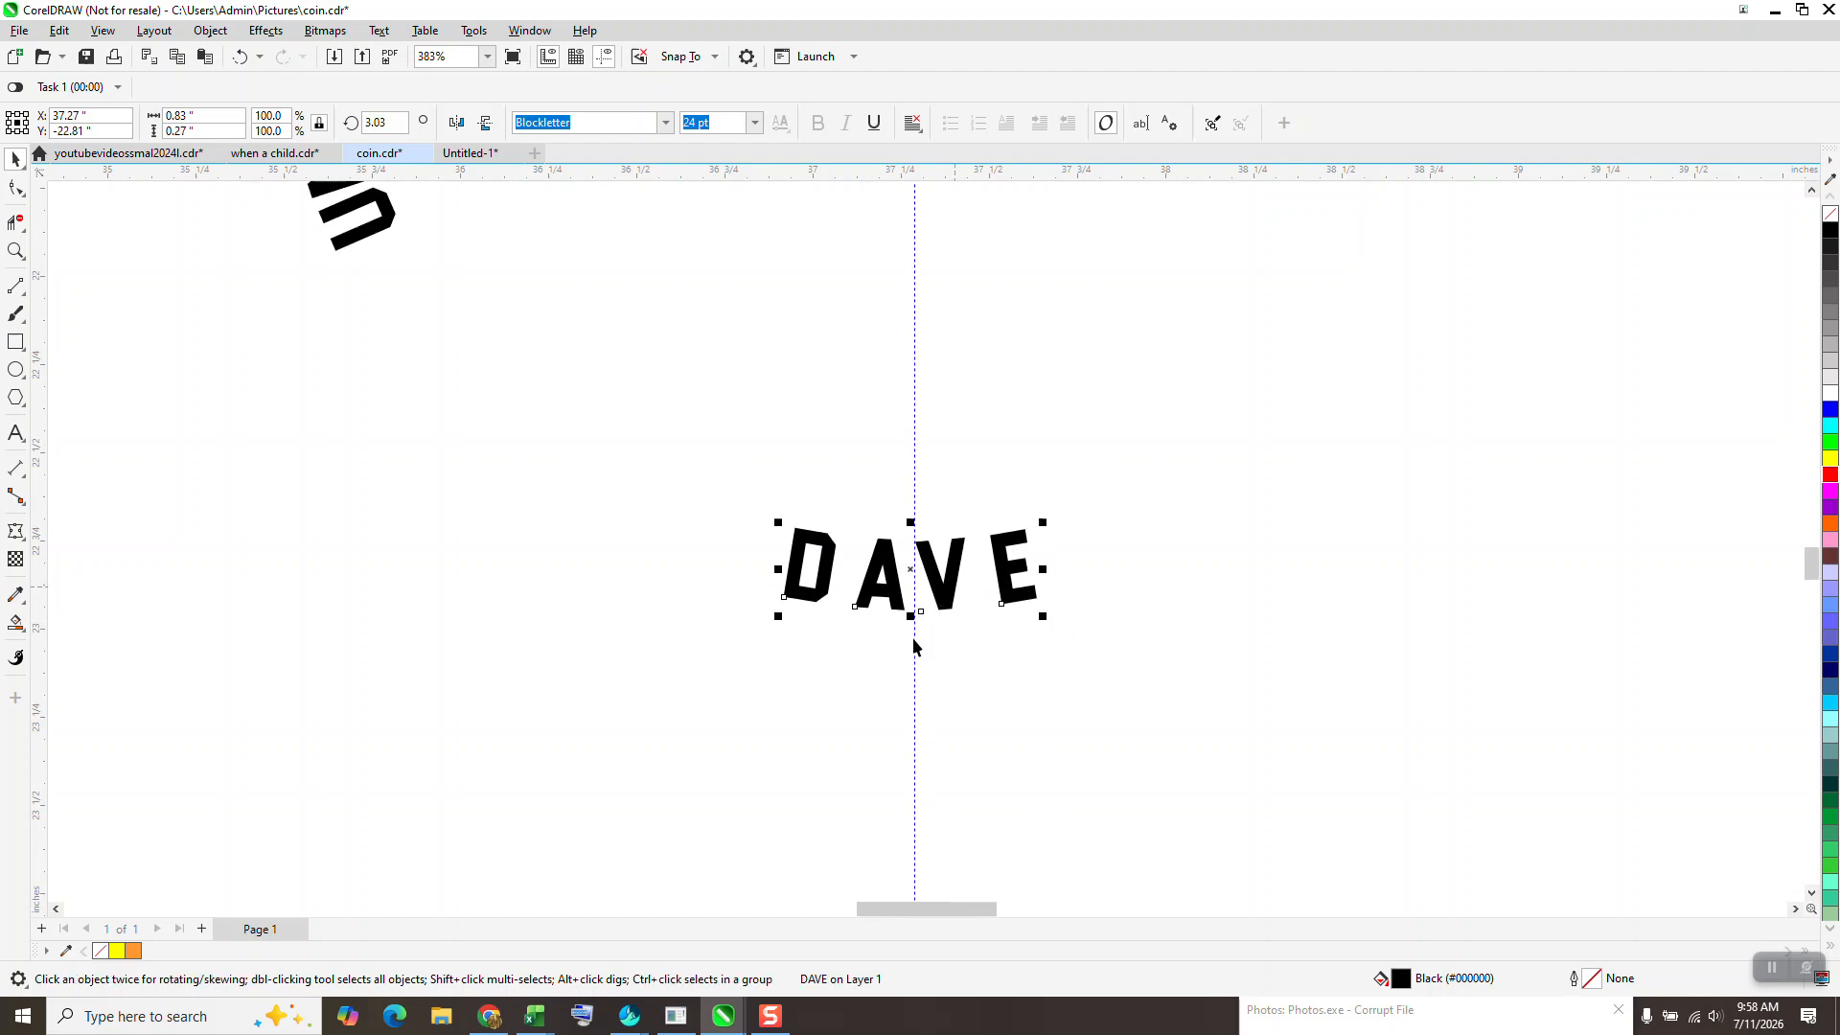
{"action": "left_click", "coordinate": [1050, 651]}
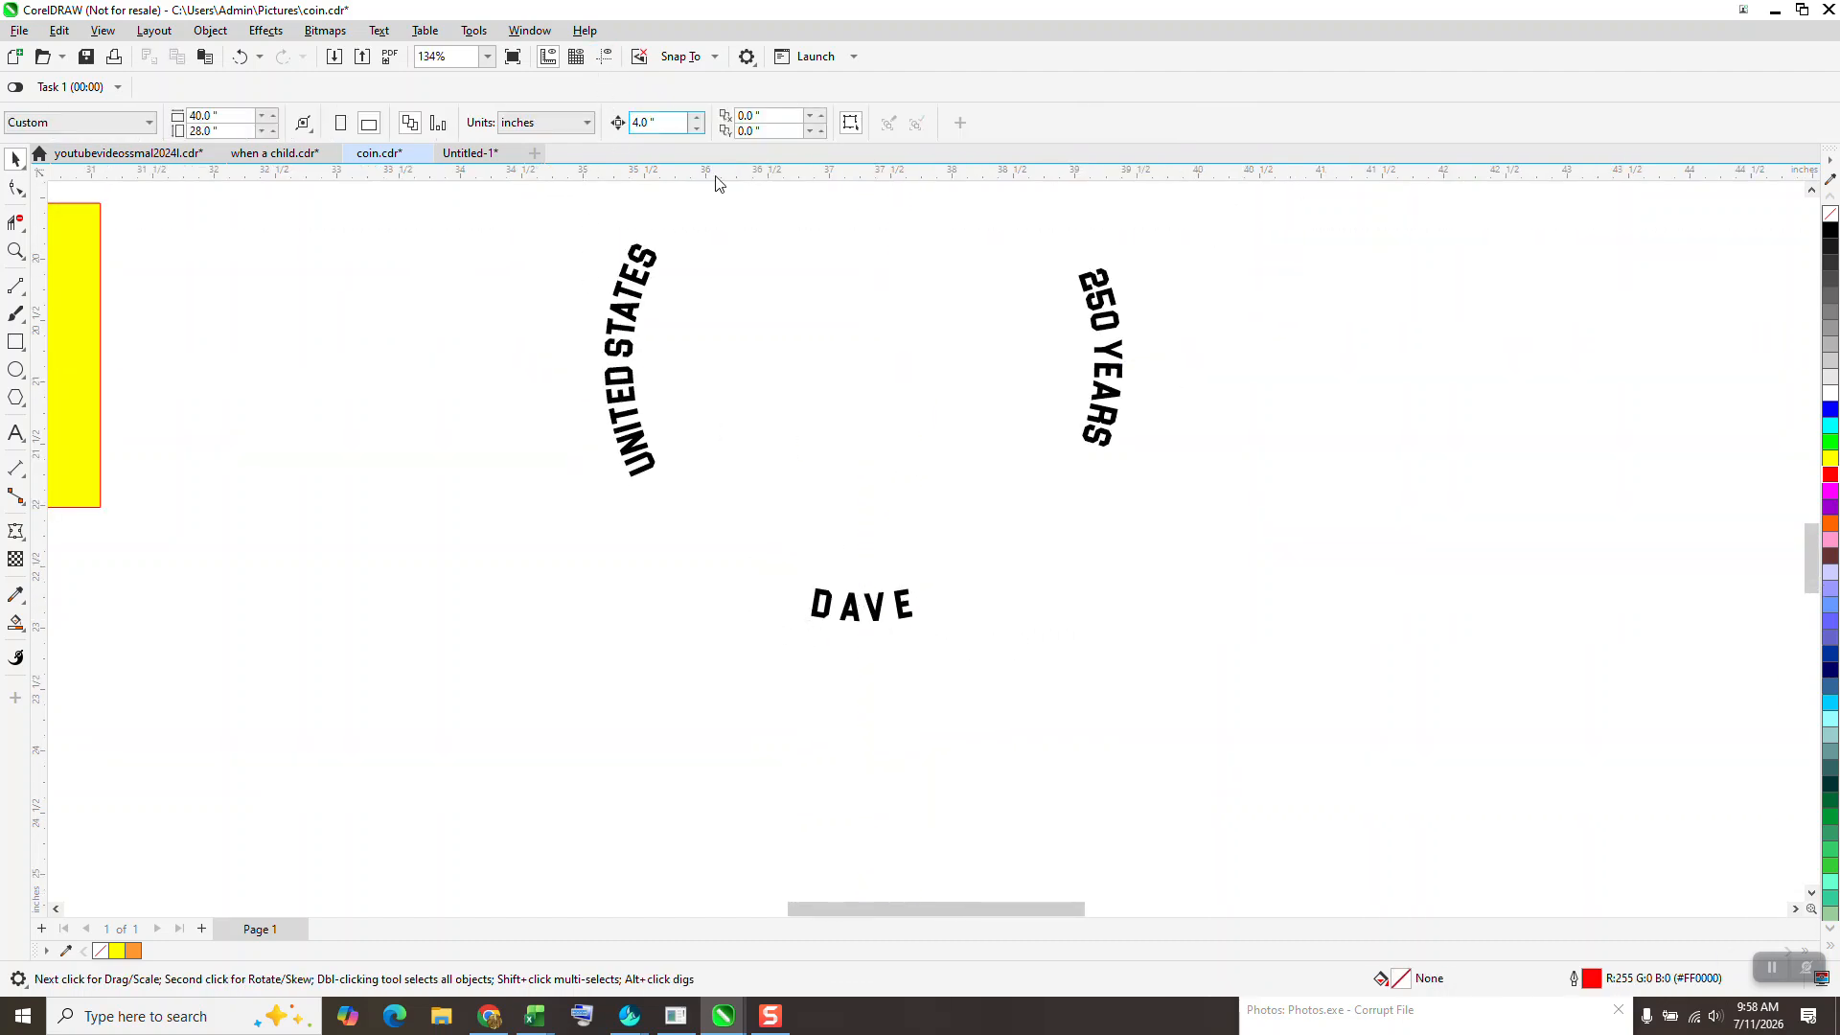
{"action": "scroll", "coordinate": [782, 588], "scroll_direction": "down", "scroll_amount": 2}
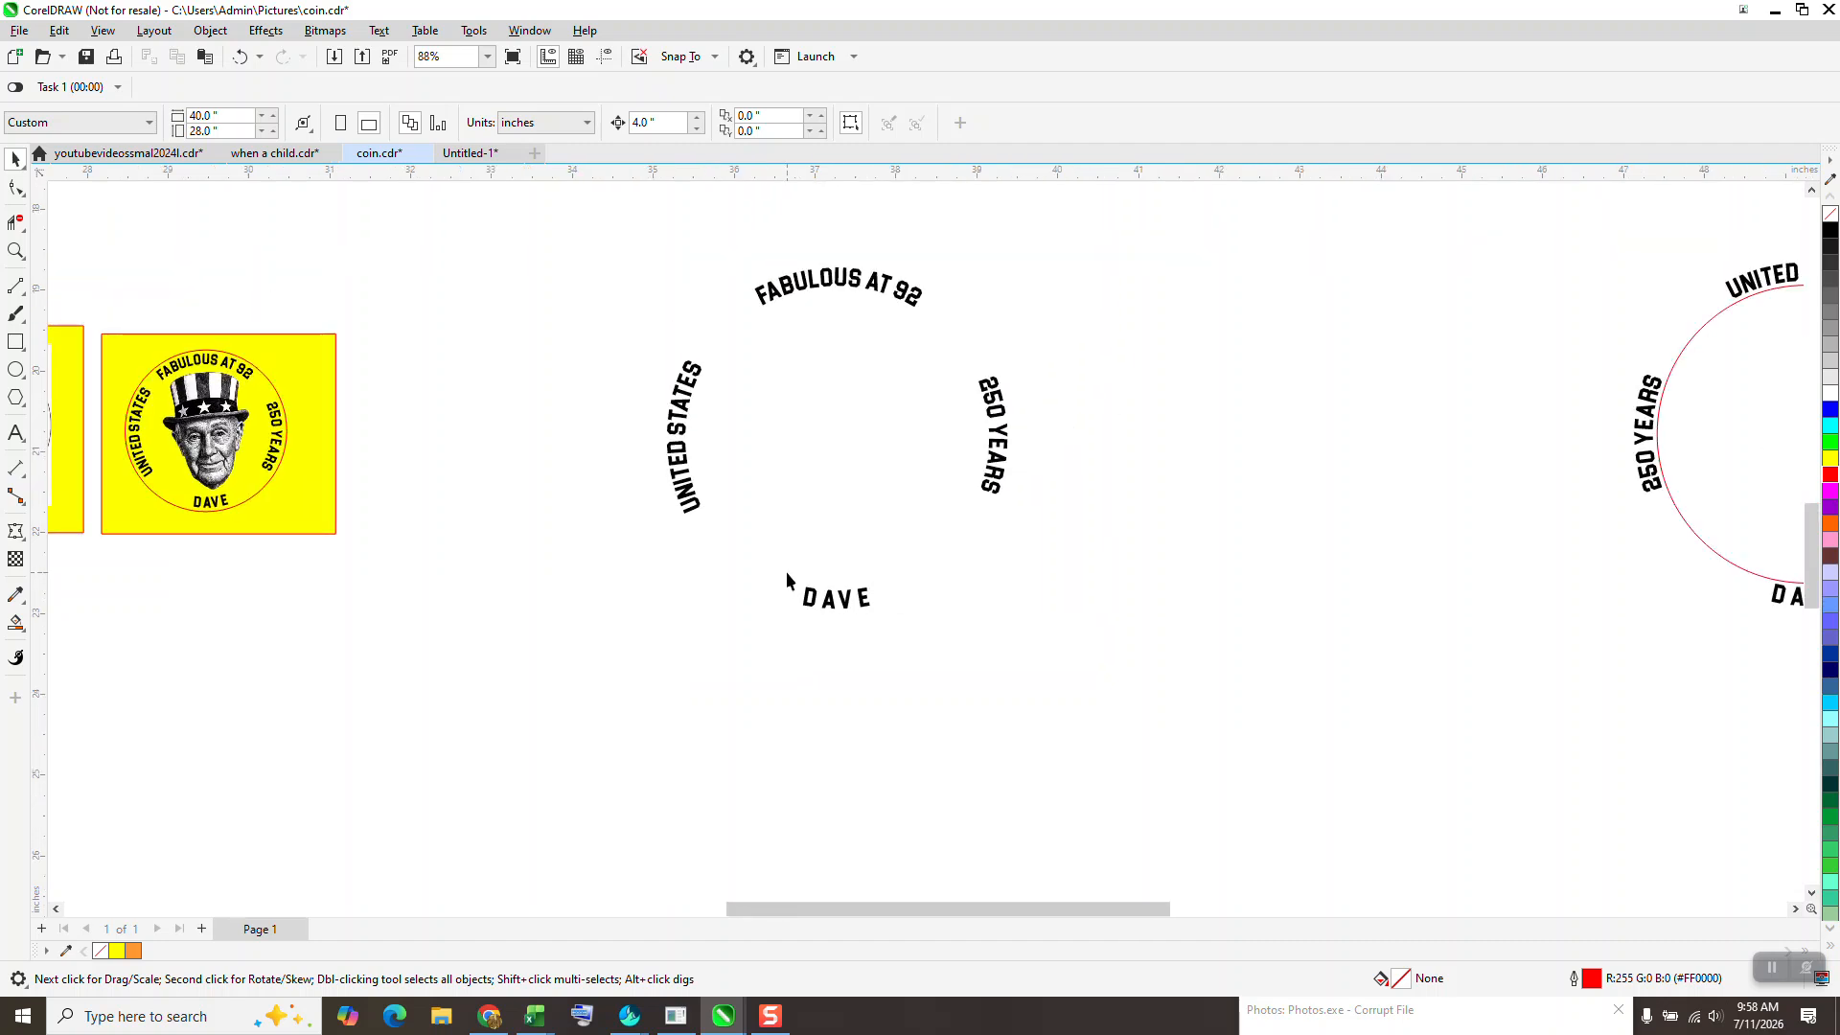